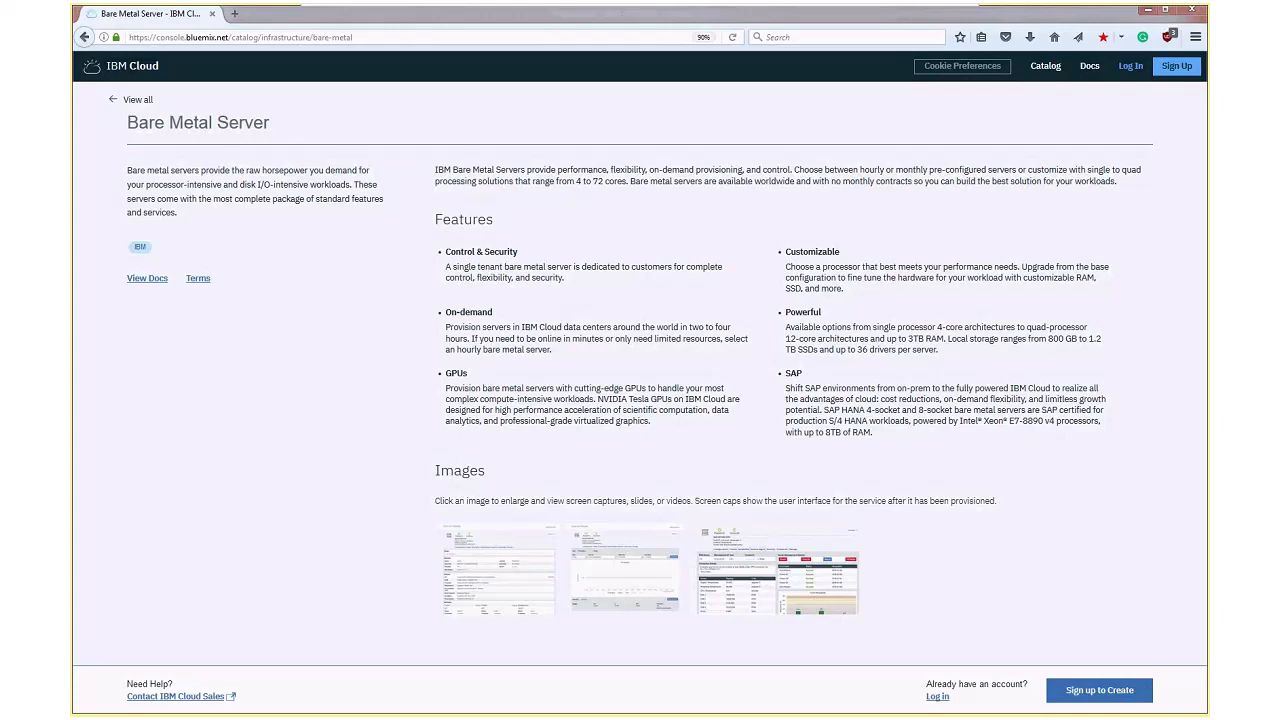
Browse the catalog's infrastructure services and open the VMware vCenter Server on IBM Cloud offering
{"action": "left_click", "coordinate": [1045, 66]}
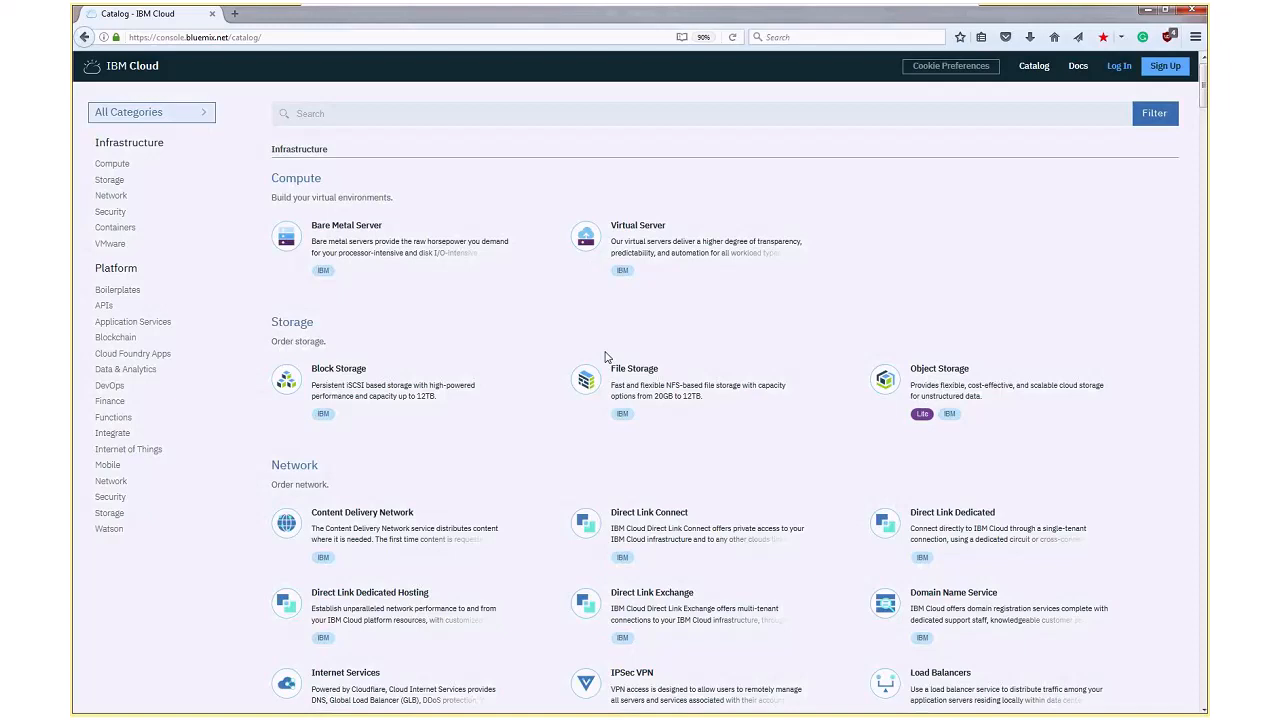
{"action": "scroll", "coordinate": [640, 370], "scroll_direction": "down", "scroll_amount": 1}
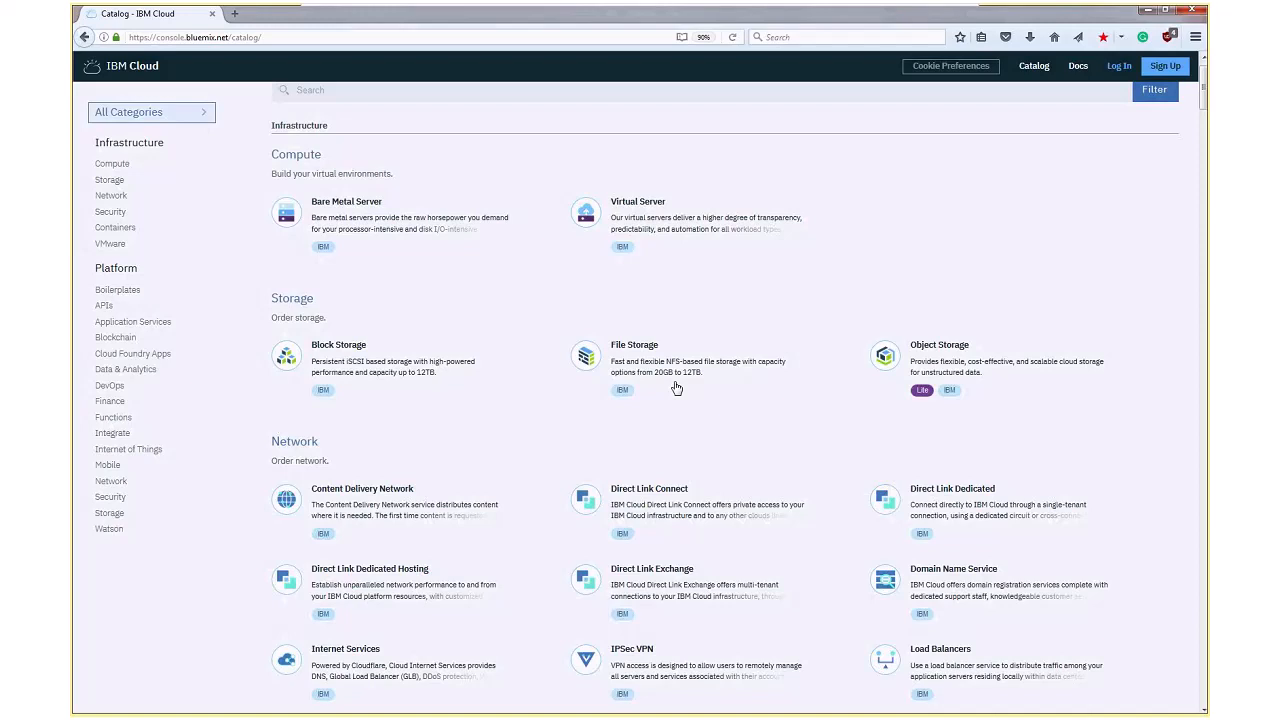
{"action": "scroll", "coordinate": [740, 290], "scroll_direction": "down", "scroll_amount": 1}
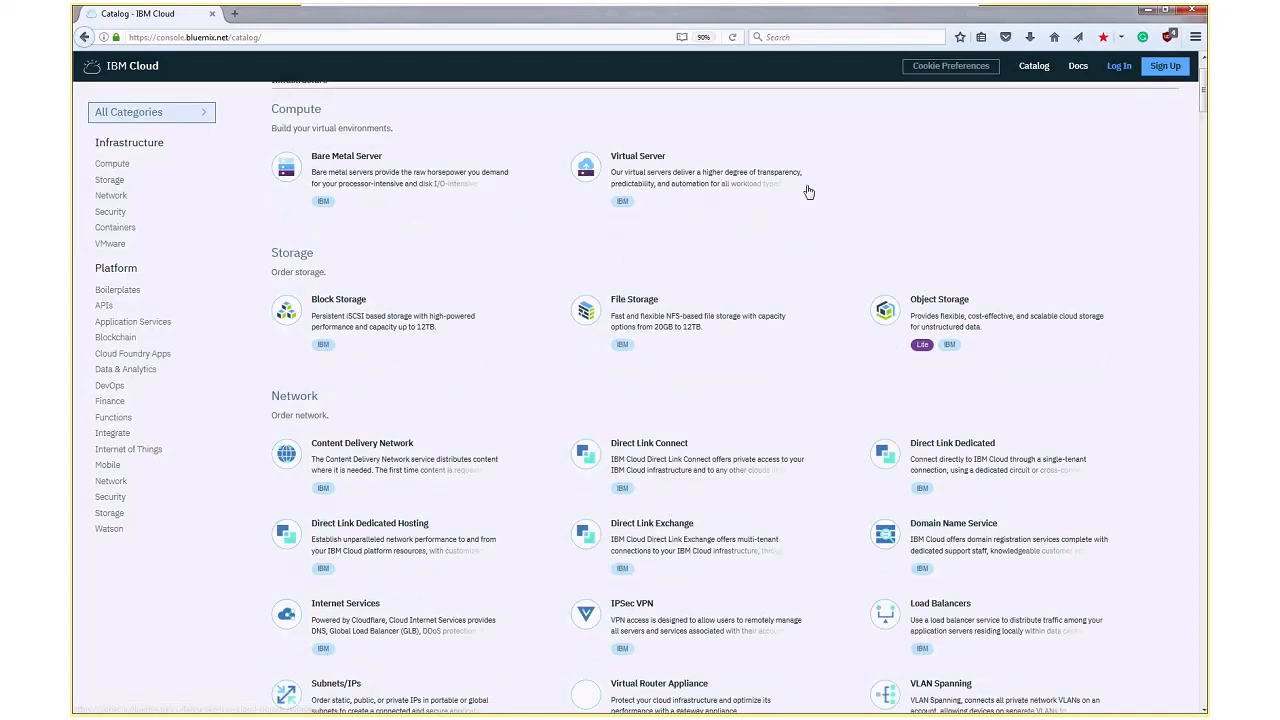
{"action": "scroll", "coordinate": [779, 483], "scroll_direction": "down", "scroll_amount": 1}
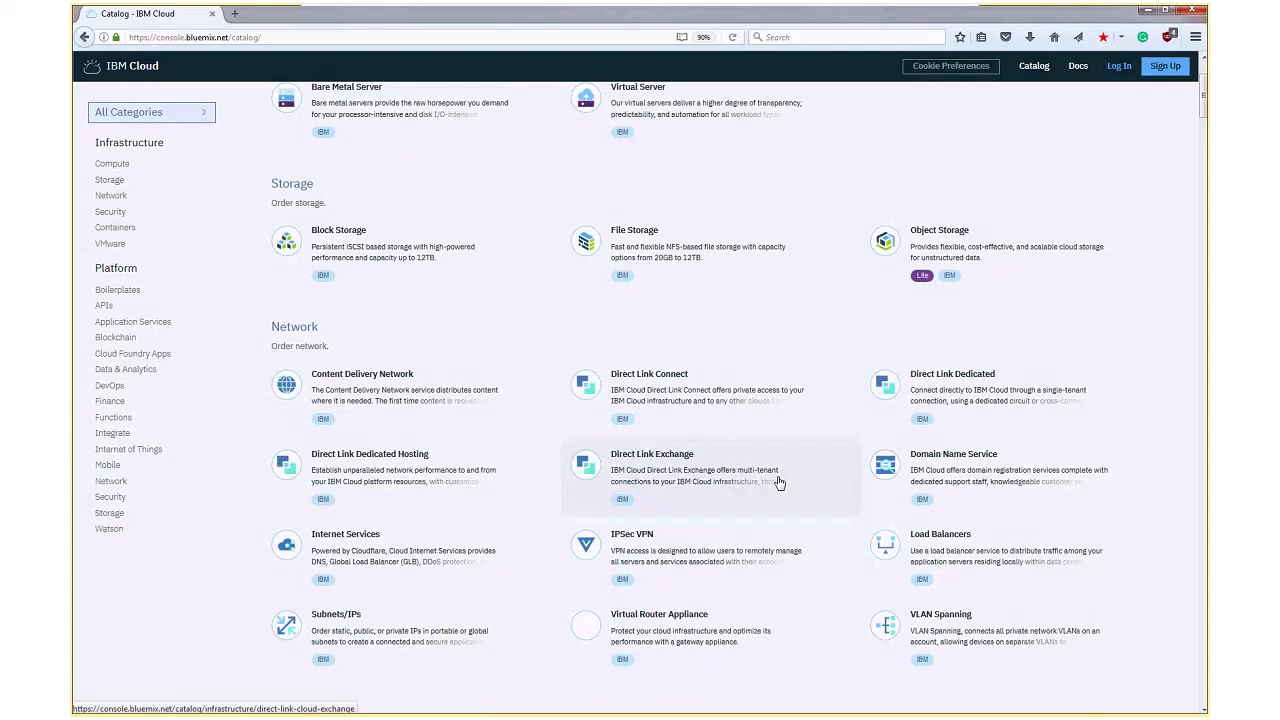
{"action": "scroll", "coordinate": [779, 483], "scroll_direction": "down", "scroll_amount": 1}
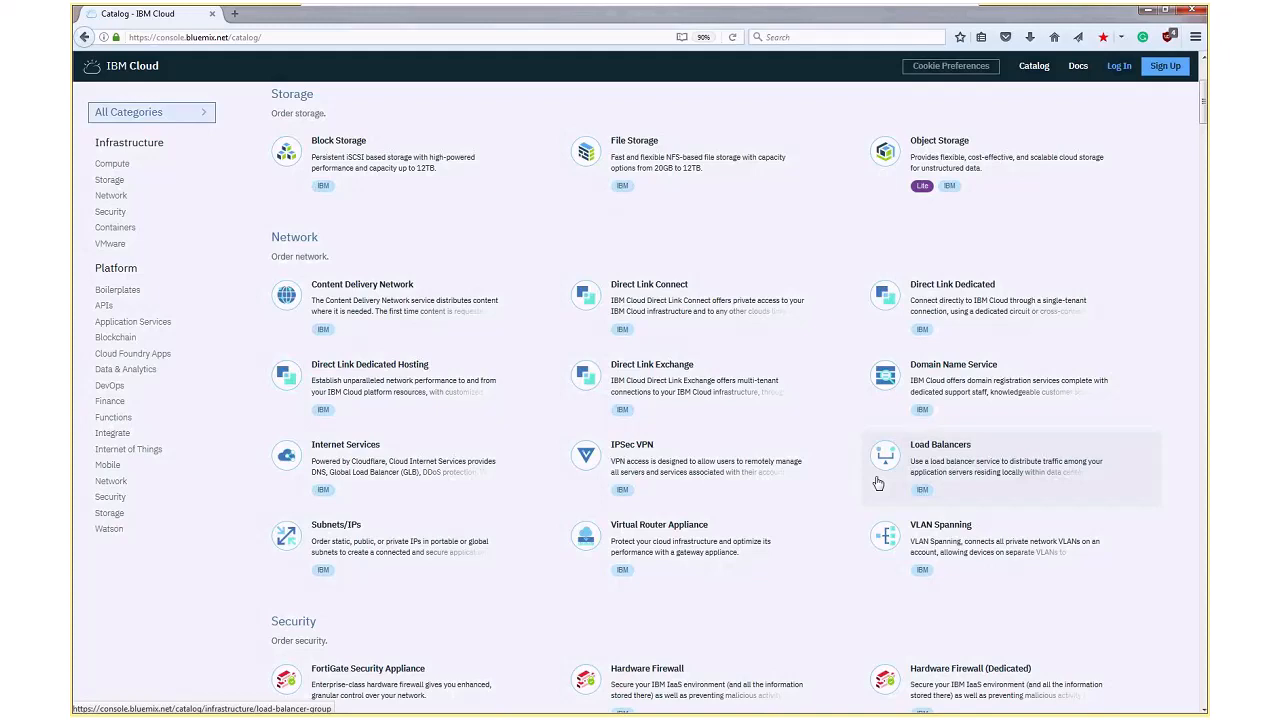
{"action": "scroll", "coordinate": [519, 452], "scroll_direction": "down", "scroll_amount": 5}
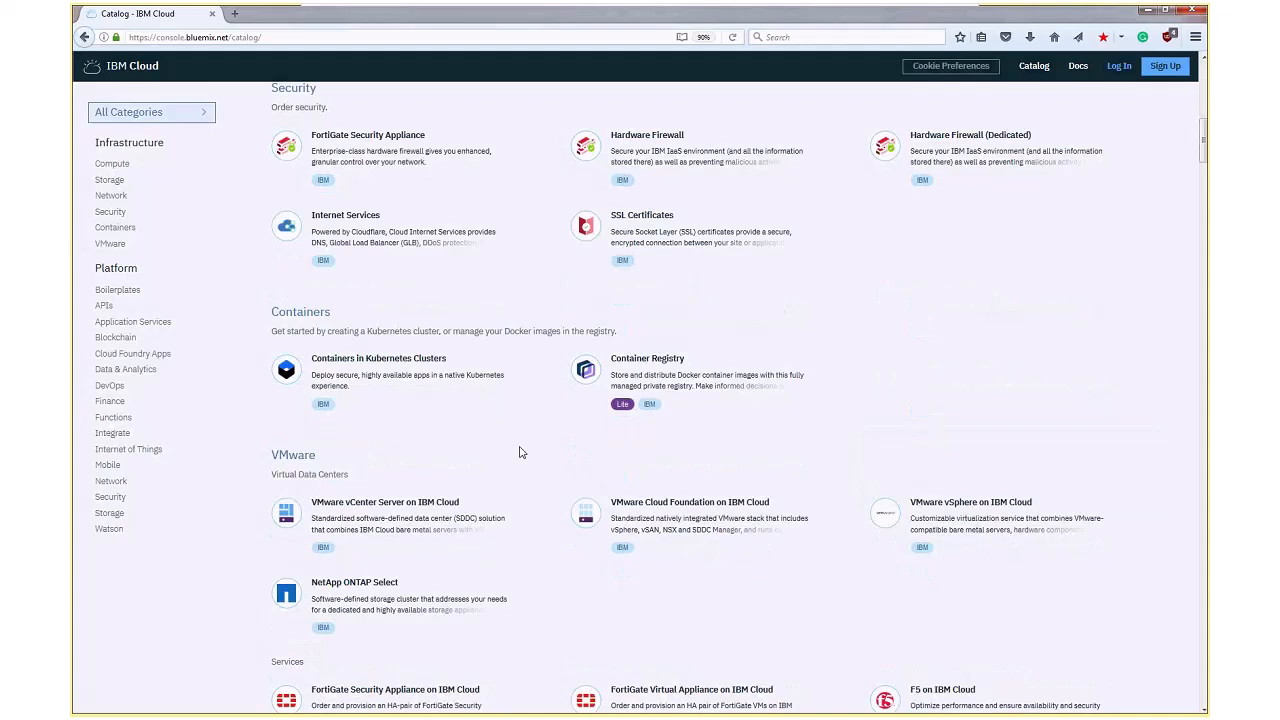
{"action": "left_click", "coordinate": [449, 531]}
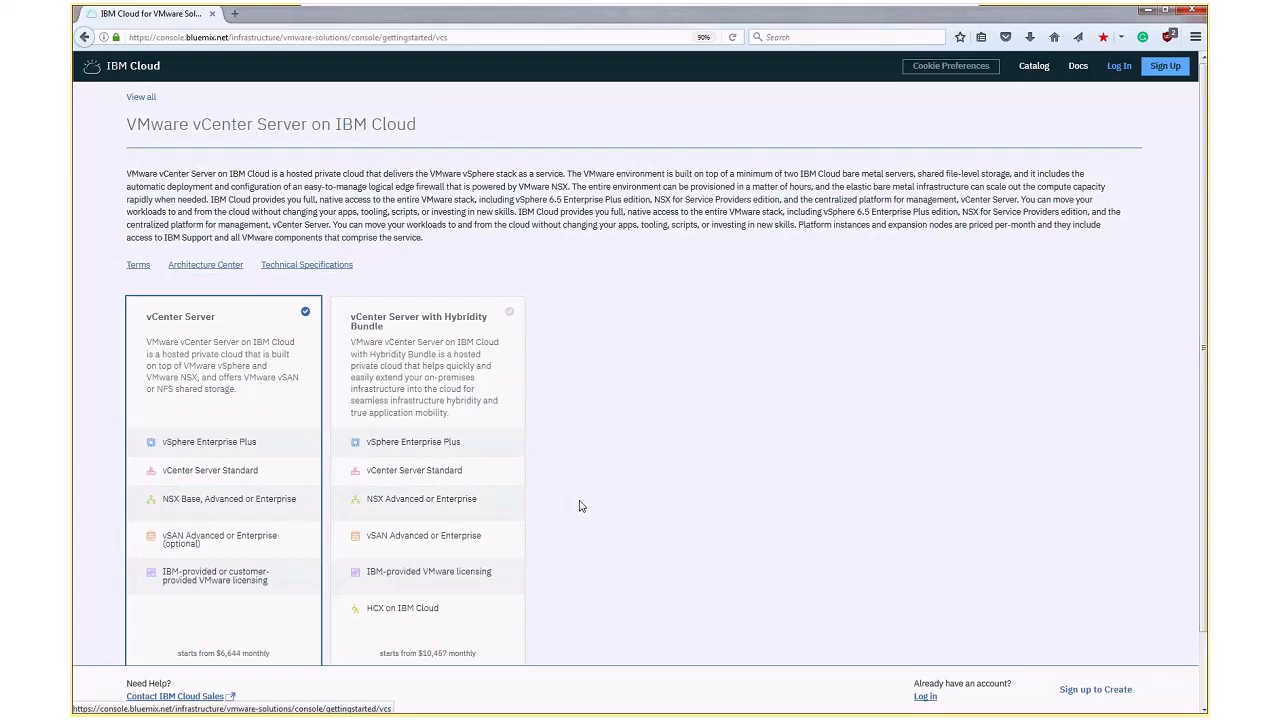
Examine the HCX on IBM Cloud feature in the Hybridity Bundle and select the plain vCenter Server option
{"action": "scroll", "coordinate": [579, 506], "scroll_direction": "down", "scroll_amount": 1}
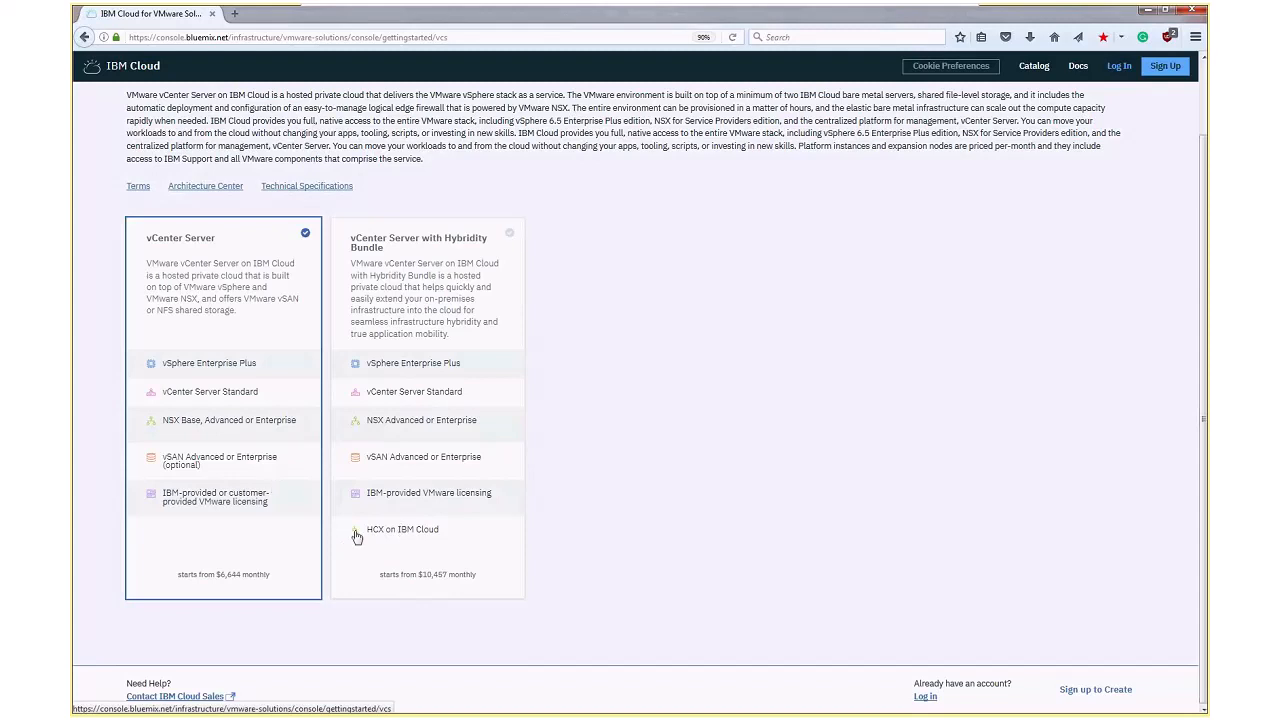
{"action": "left_click_drag", "start_coordinate": [357, 537], "coordinate": [447, 535]}
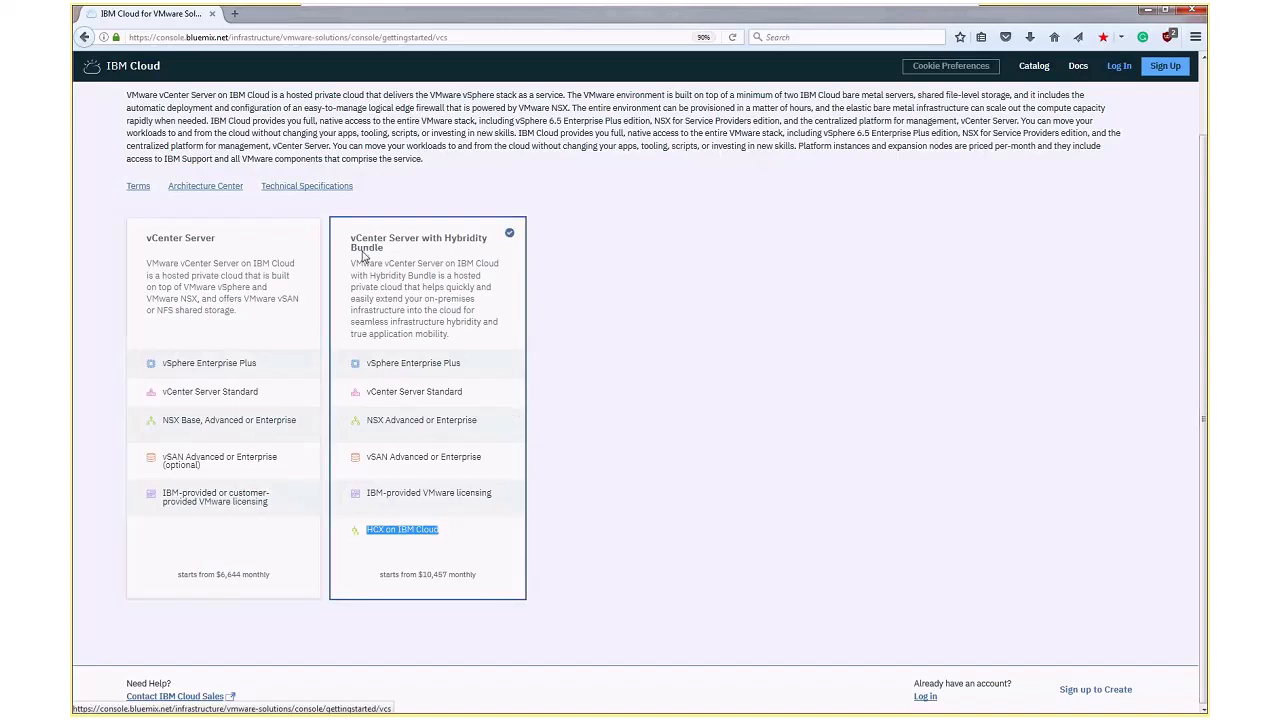
{"action": "left_click", "coordinate": [296, 268]}
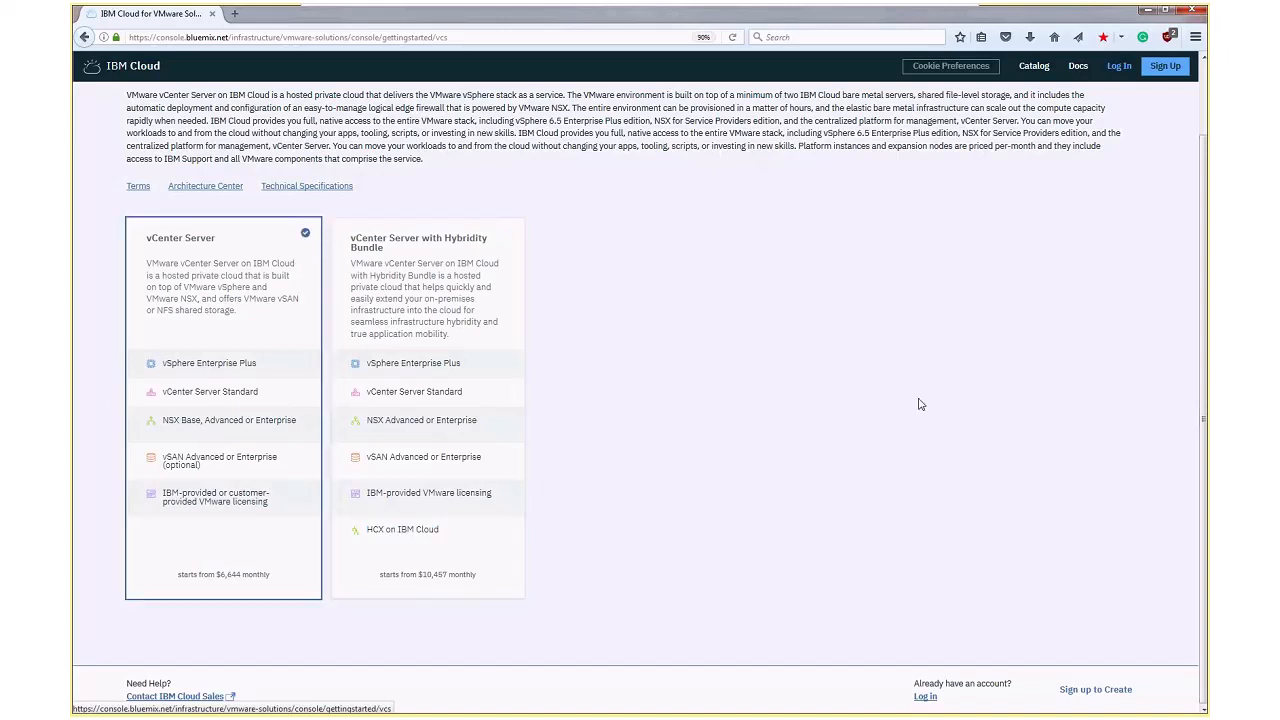
Open the IBM Cloud sign-in page for the account
{"action": "left_click", "coordinate": [1118, 66]}
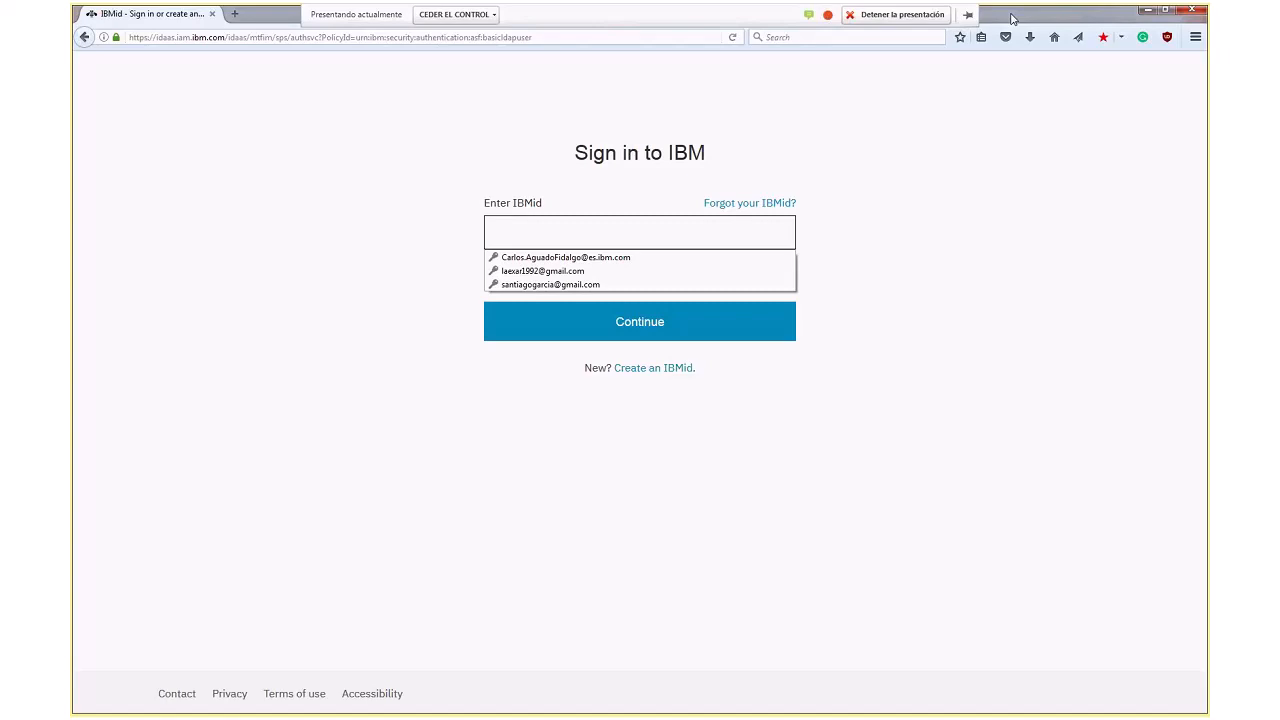
{"action": "double_click", "coordinate": [1012, 18]}
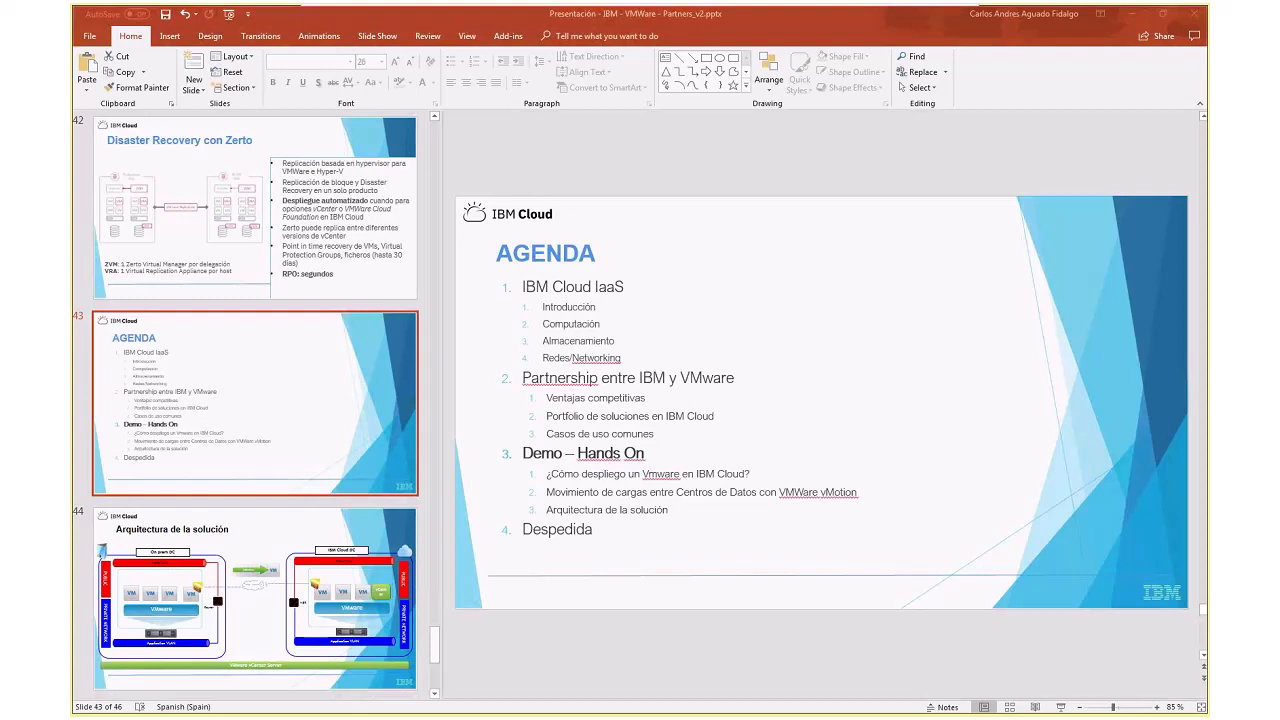
{"action": "mouse_move", "coordinate": [655, 8]}
{"action": "left_mouse_down"}
{"action": "mouse_move", "coordinate": [655, 121]}
{"action": "mouse_move", "coordinate": [657, 8]}
{"action": "left_mouse_up"}
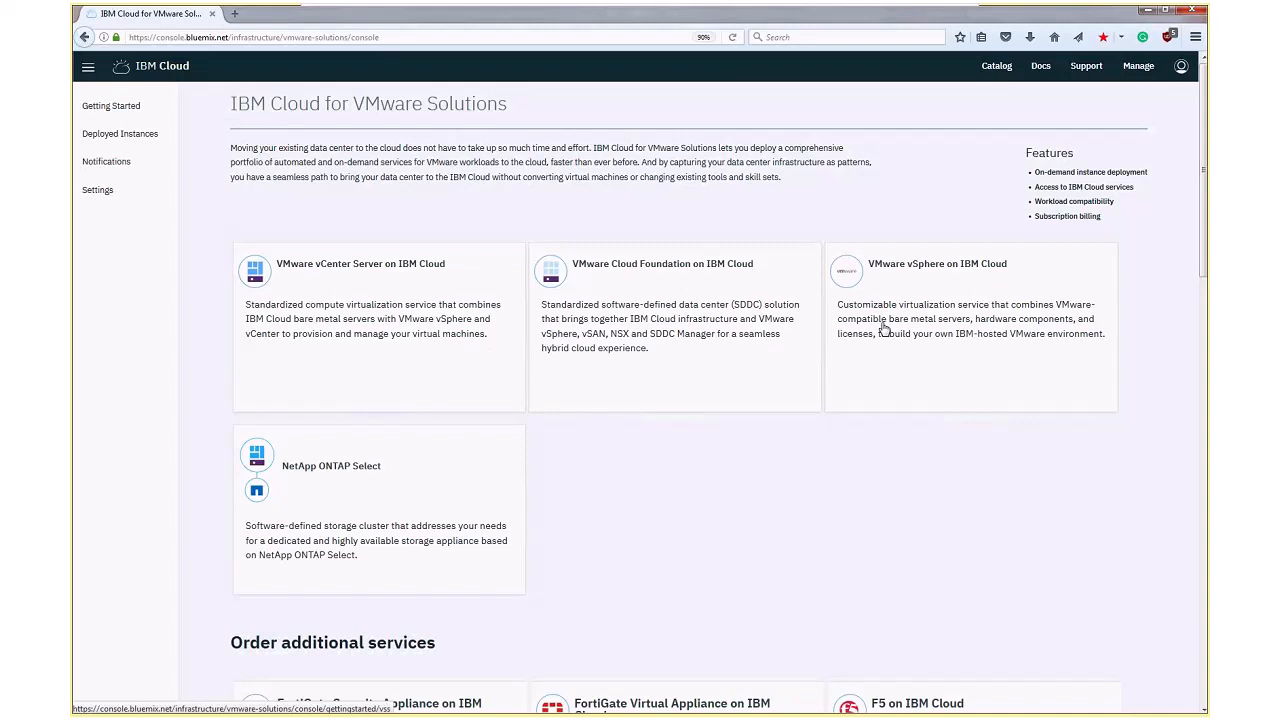
Review the licensing section of the vCenter Server order form and choose Europe, AMS03 - Amsterdam, as the data center location
{"action": "scroll", "coordinate": [714, 324], "scroll_direction": "down", "scroll_amount": 3}
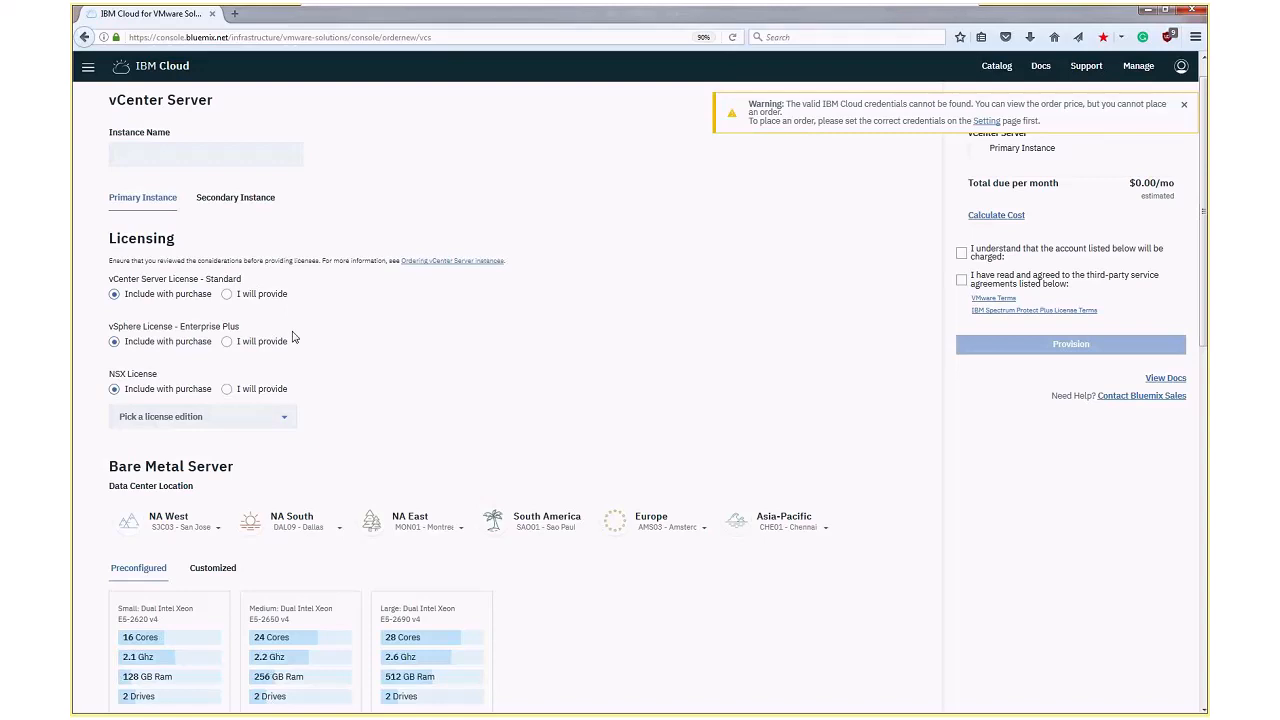
{"action": "scroll", "coordinate": [290, 342], "scroll_direction": "down", "scroll_amount": 2}
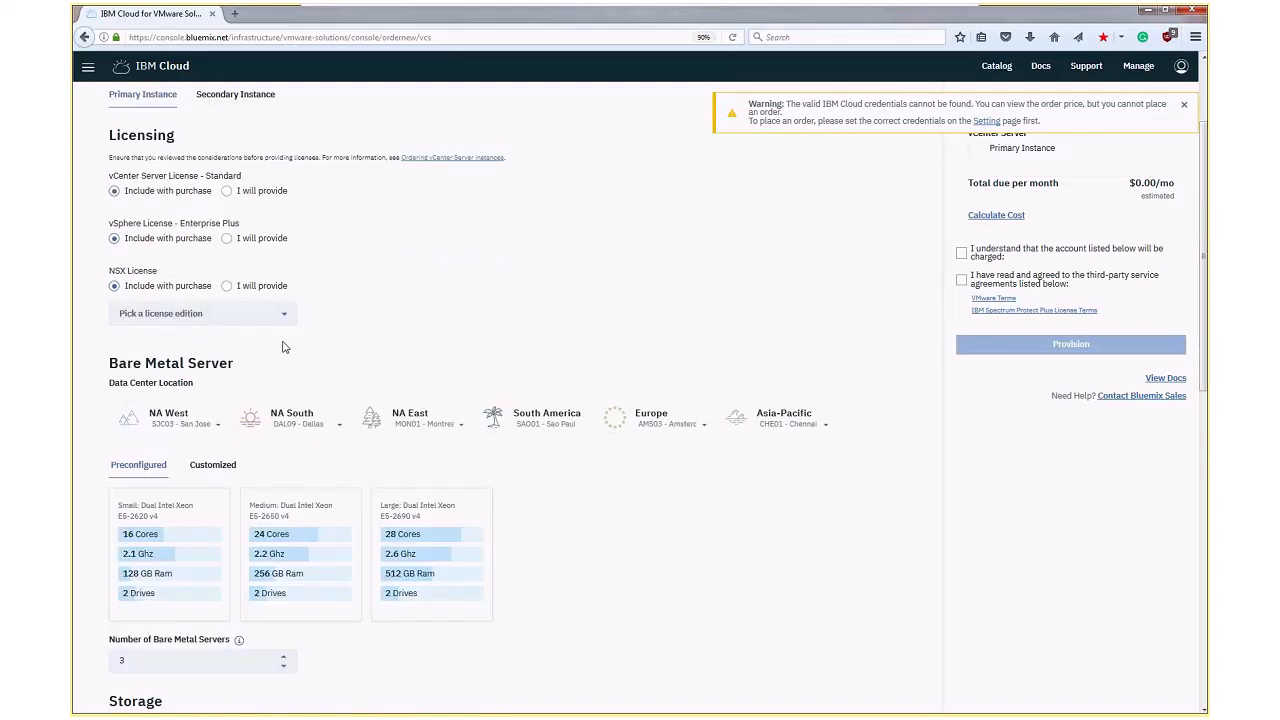
{"action": "scroll", "coordinate": [265, 330], "scroll_direction": "down", "scroll_amount": 1}
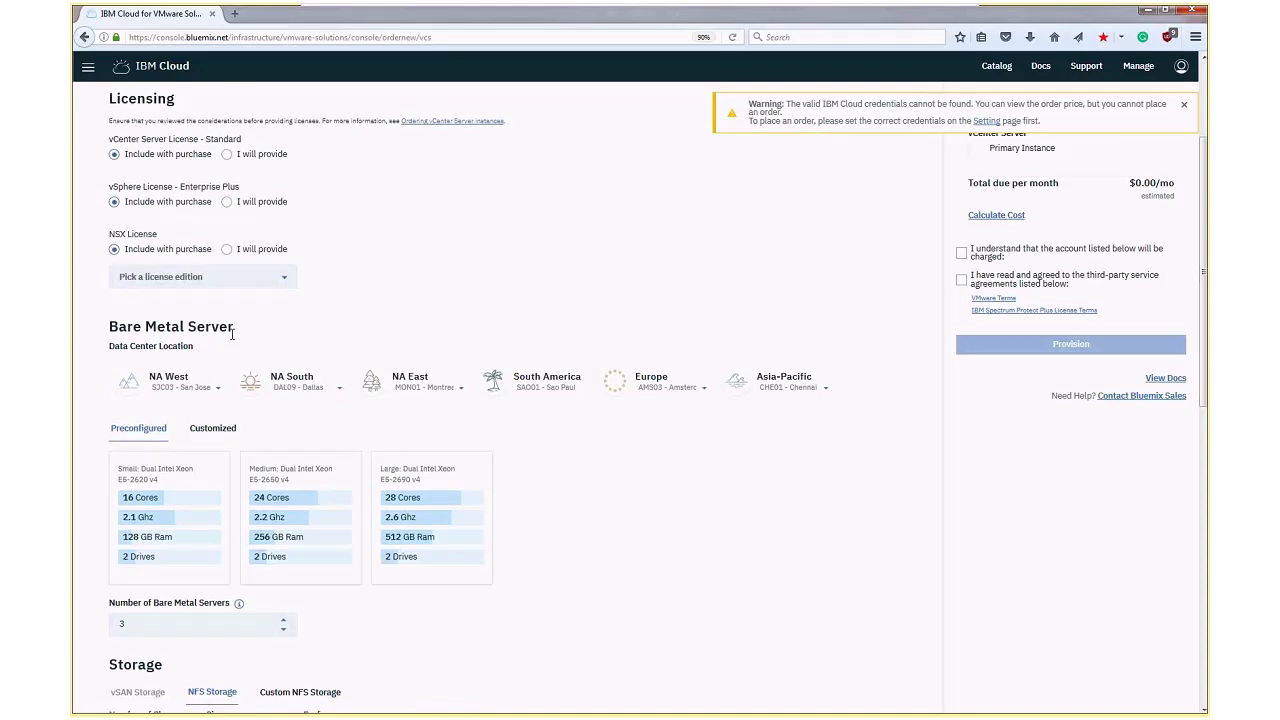
{"action": "scroll", "coordinate": [225, 330], "scroll_direction": "down", "scroll_amount": 1}
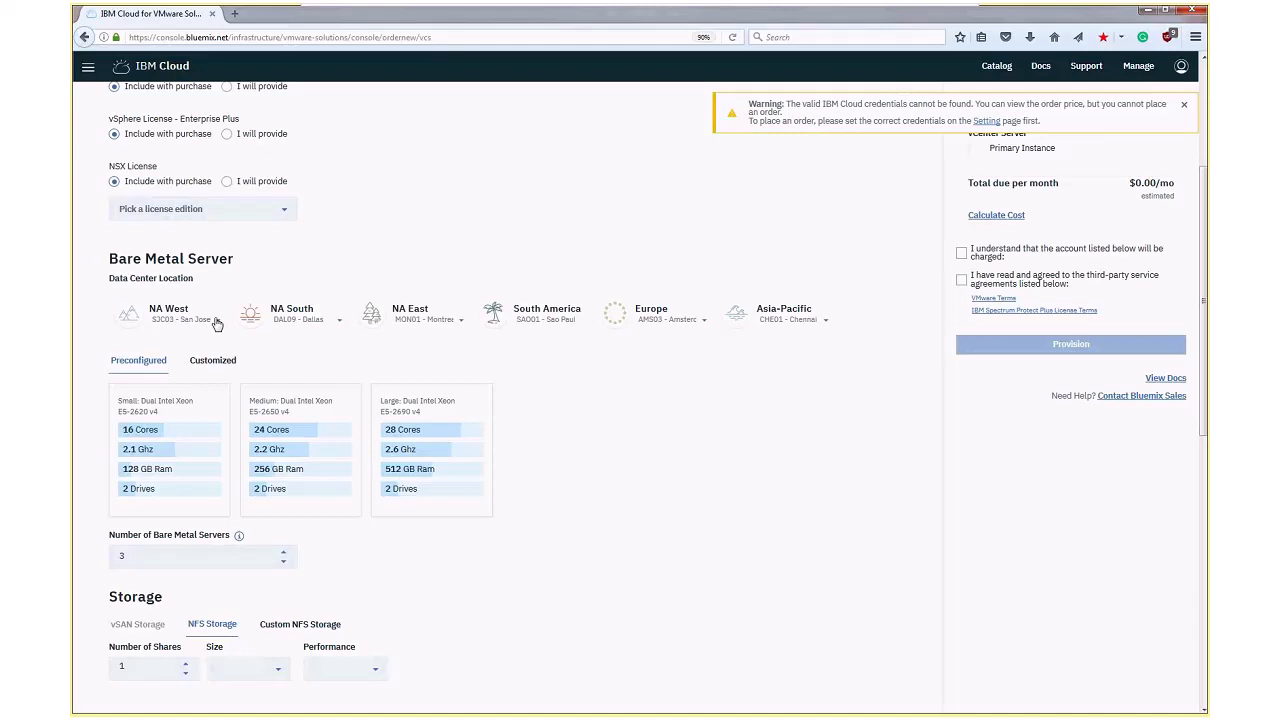
{"action": "scroll", "coordinate": [164, 400], "scroll_direction": "up", "scroll_amount": 2}
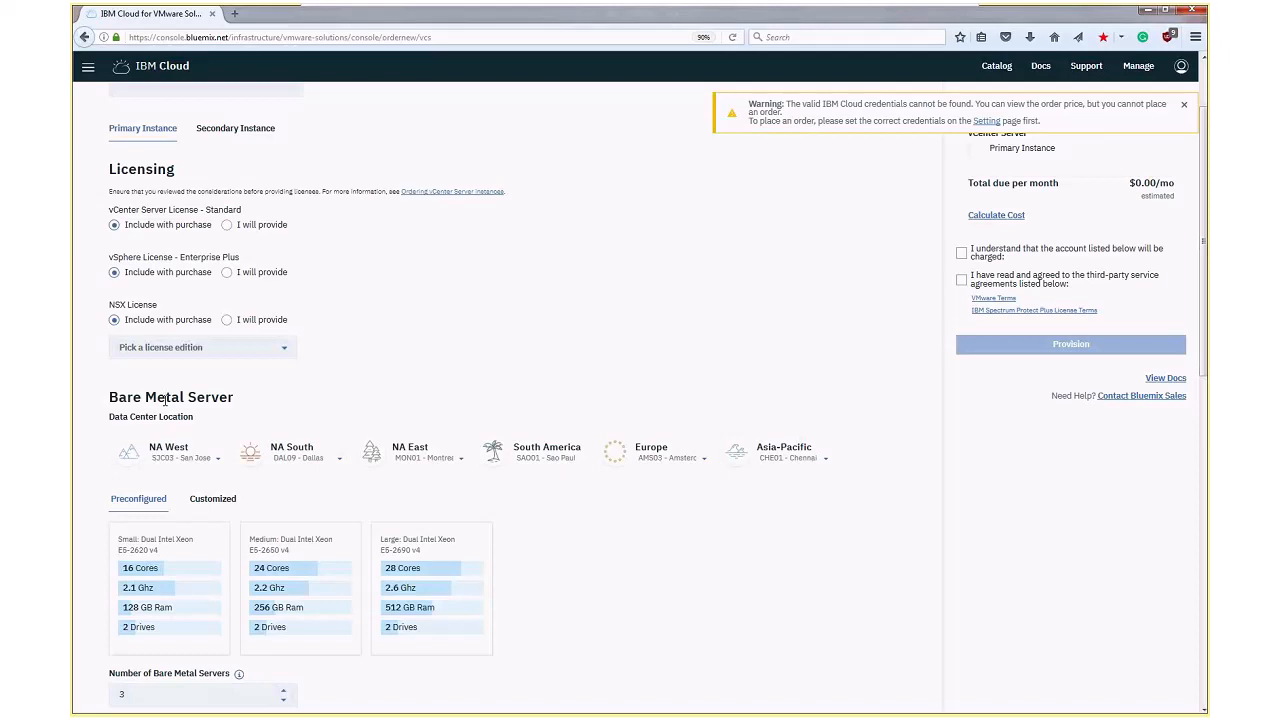
{"action": "scroll", "coordinate": [165, 405], "scroll_direction": "down", "scroll_amount": 1}
{"action": "scroll", "coordinate": [167, 417], "scroll_direction": "down", "scroll_amount": 1}
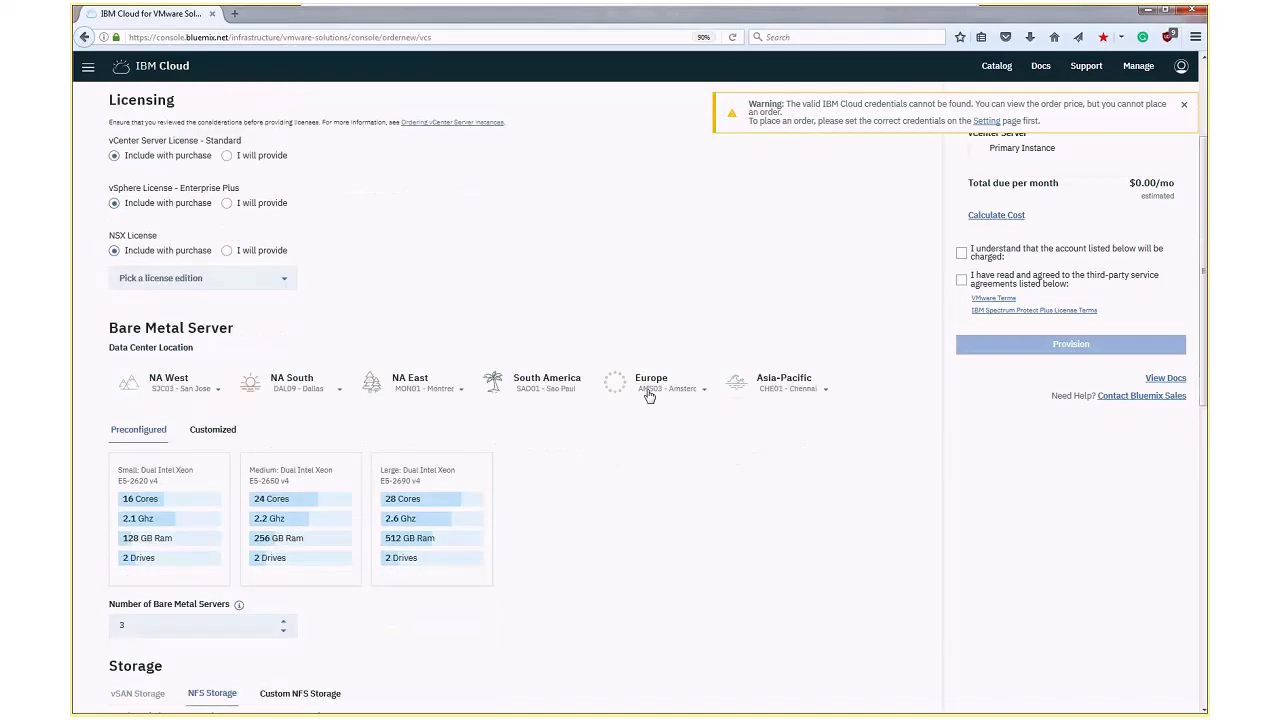
{"action": "left_click", "coordinate": [649, 394]}
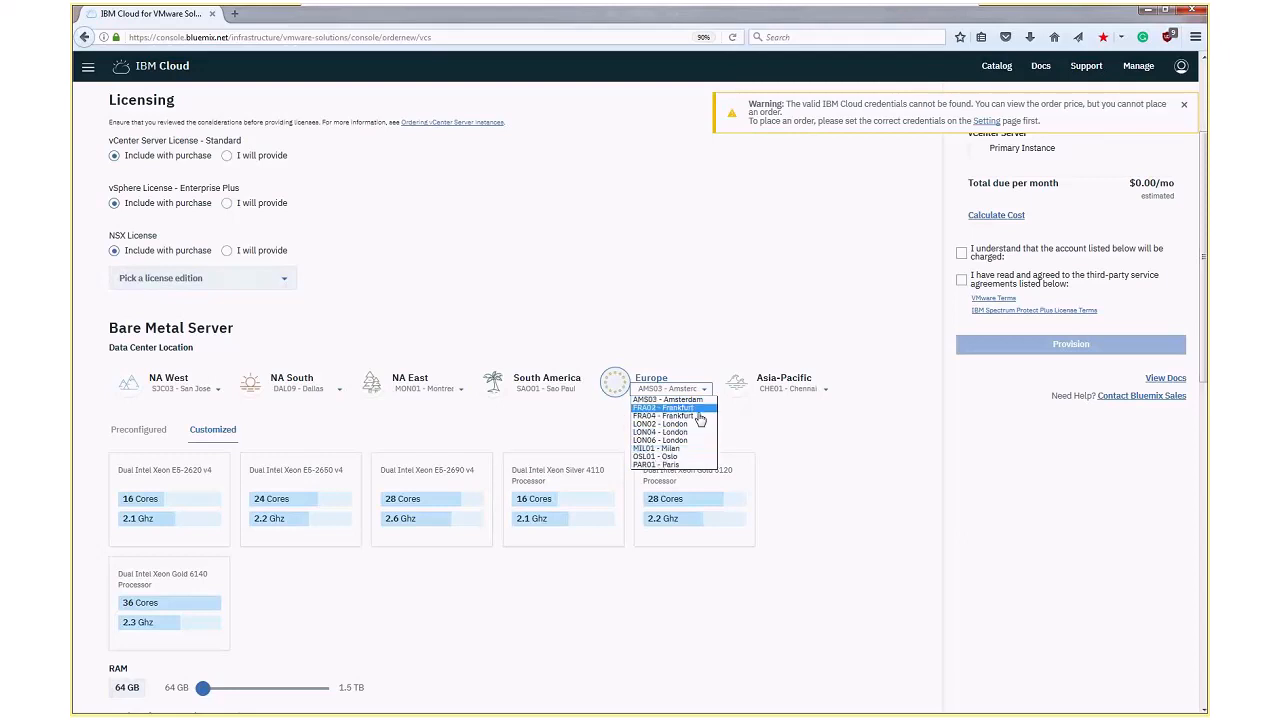
{"action": "left_click", "coordinate": [793, 463]}
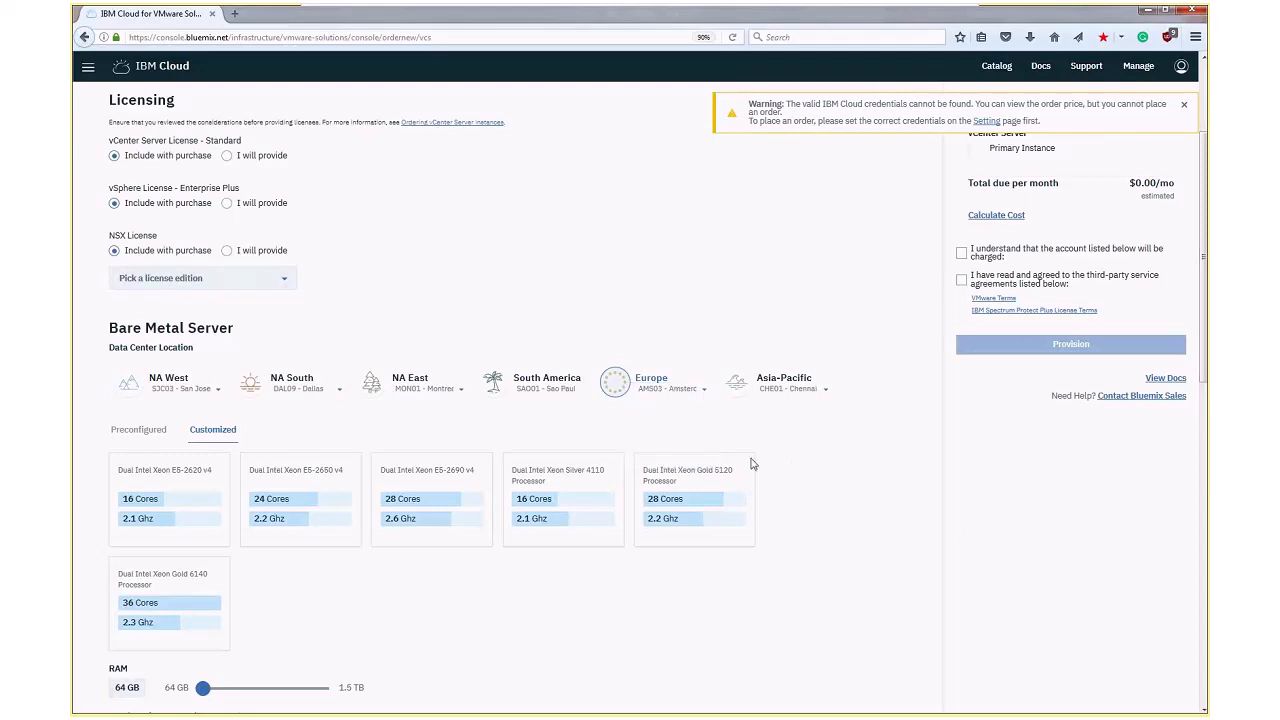
Choose the Dual Intel Xeon Silver 4110 processor for the customized bare metal servers and set their RAM to 128 GB
{"action": "scroll", "coordinate": [487, 445], "scroll_direction": "down", "scroll_amount": 1}
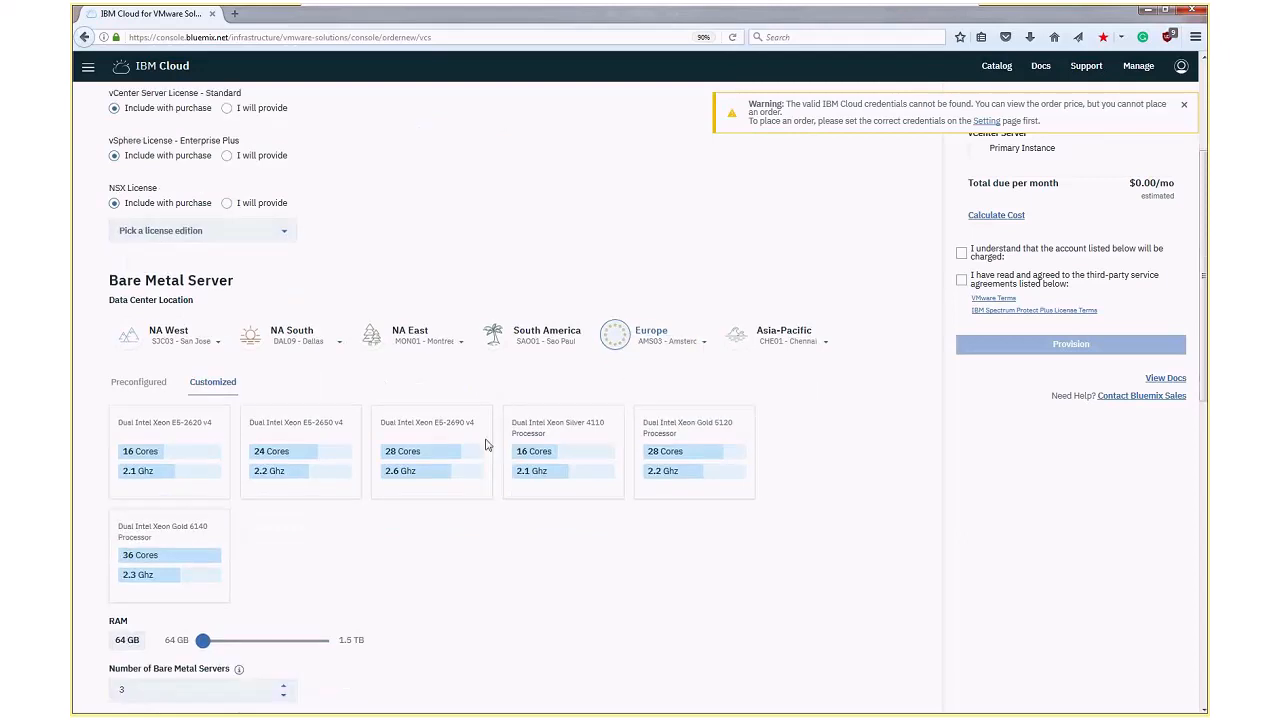
{"action": "scroll", "coordinate": [487, 445], "scroll_direction": "down", "scroll_amount": 1}
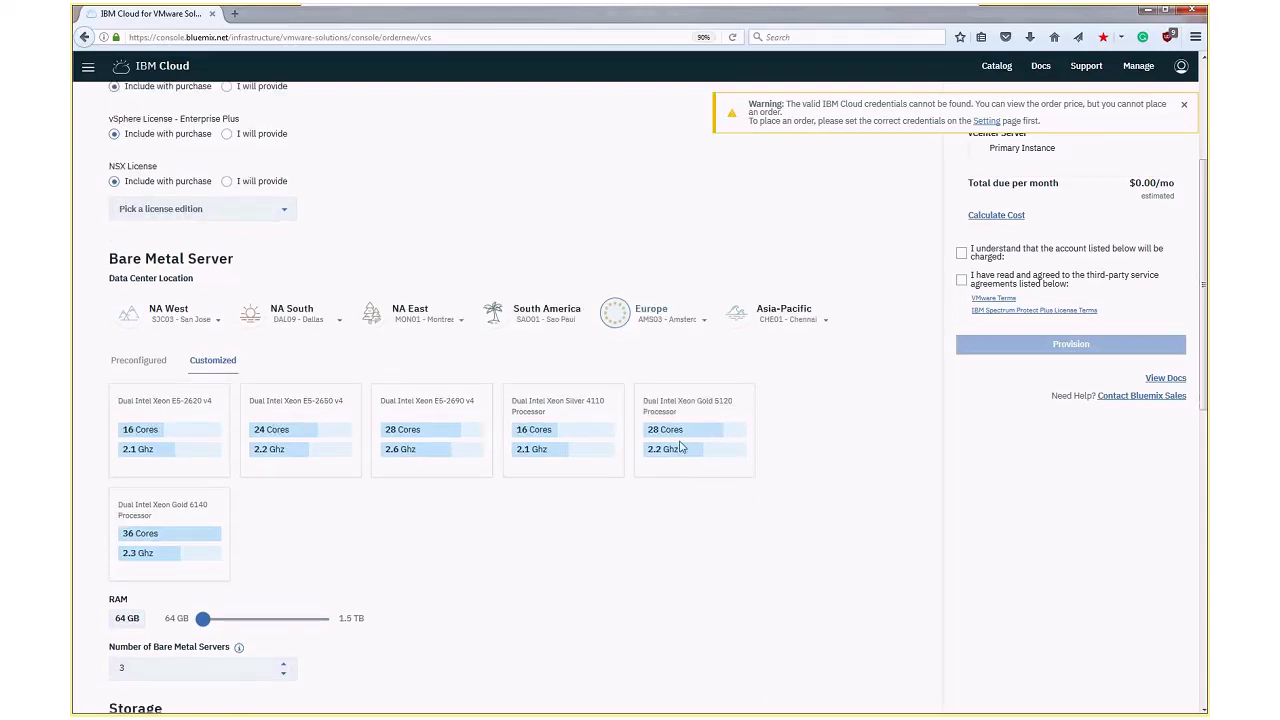
{"action": "left_click", "coordinate": [540, 448]}
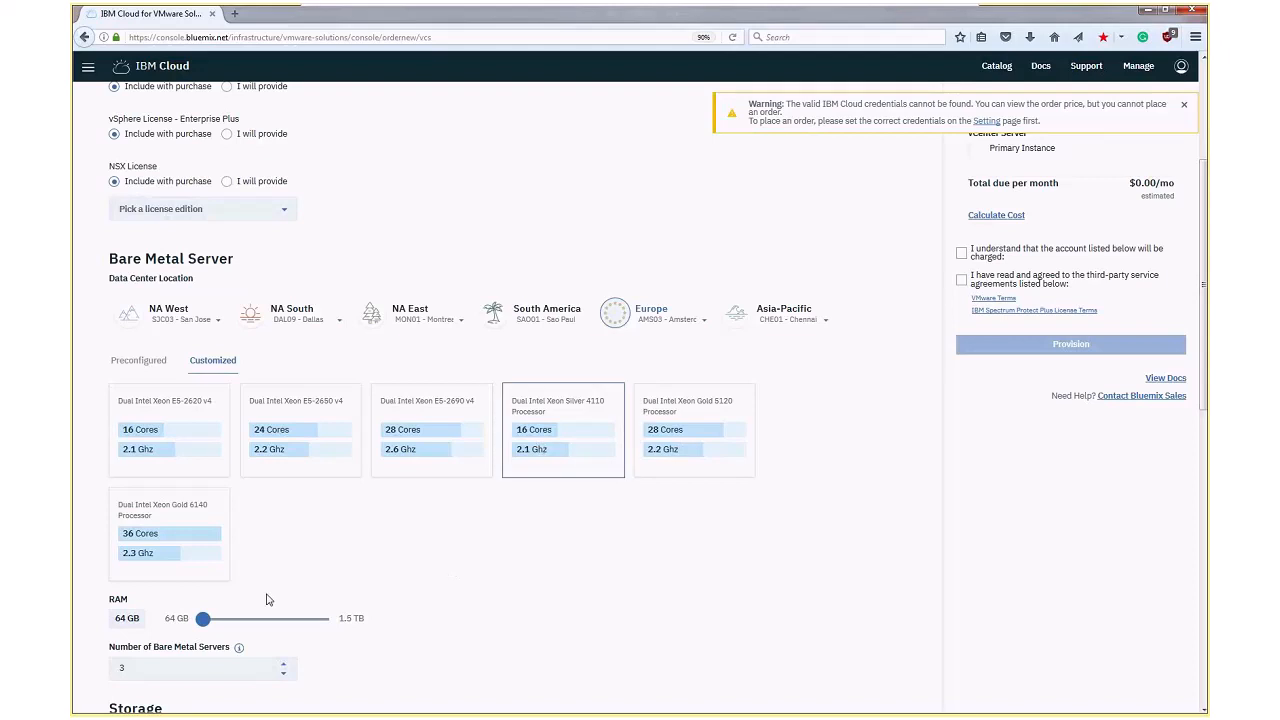
{"action": "scroll", "coordinate": [234, 539], "scroll_direction": "down", "scroll_amount": 1}
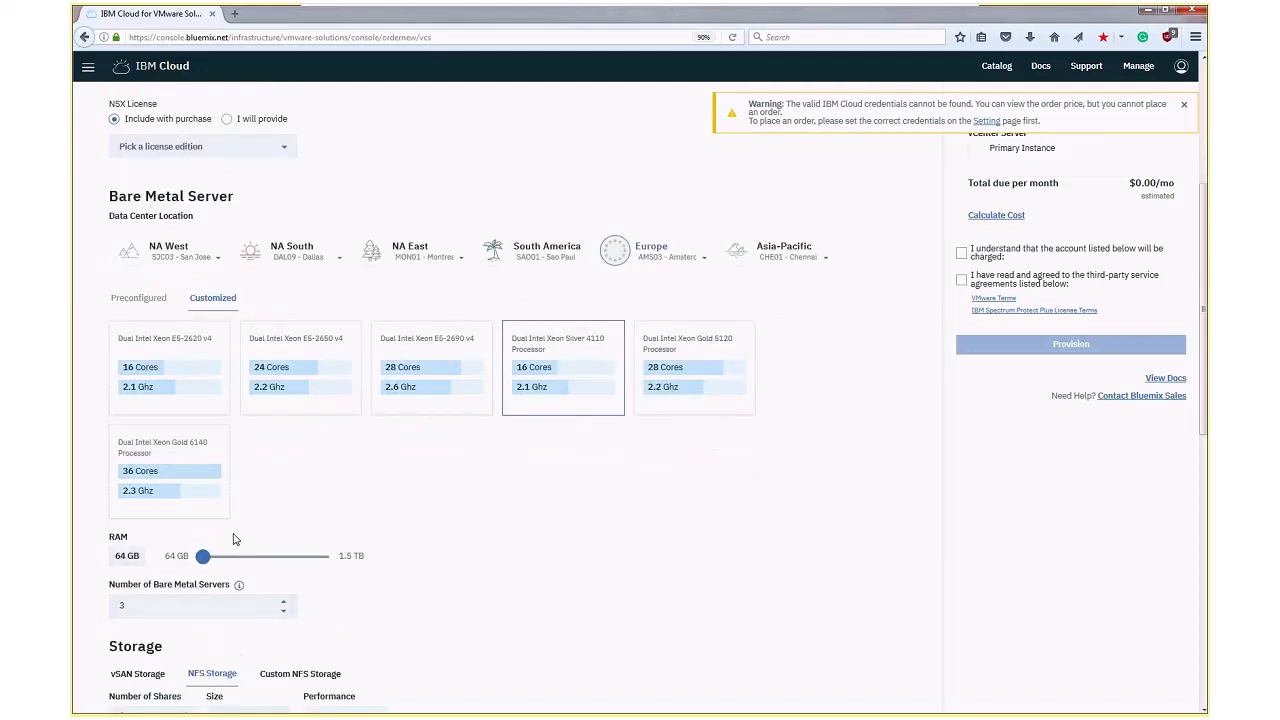
{"action": "left_click", "coordinate": [246, 556]}
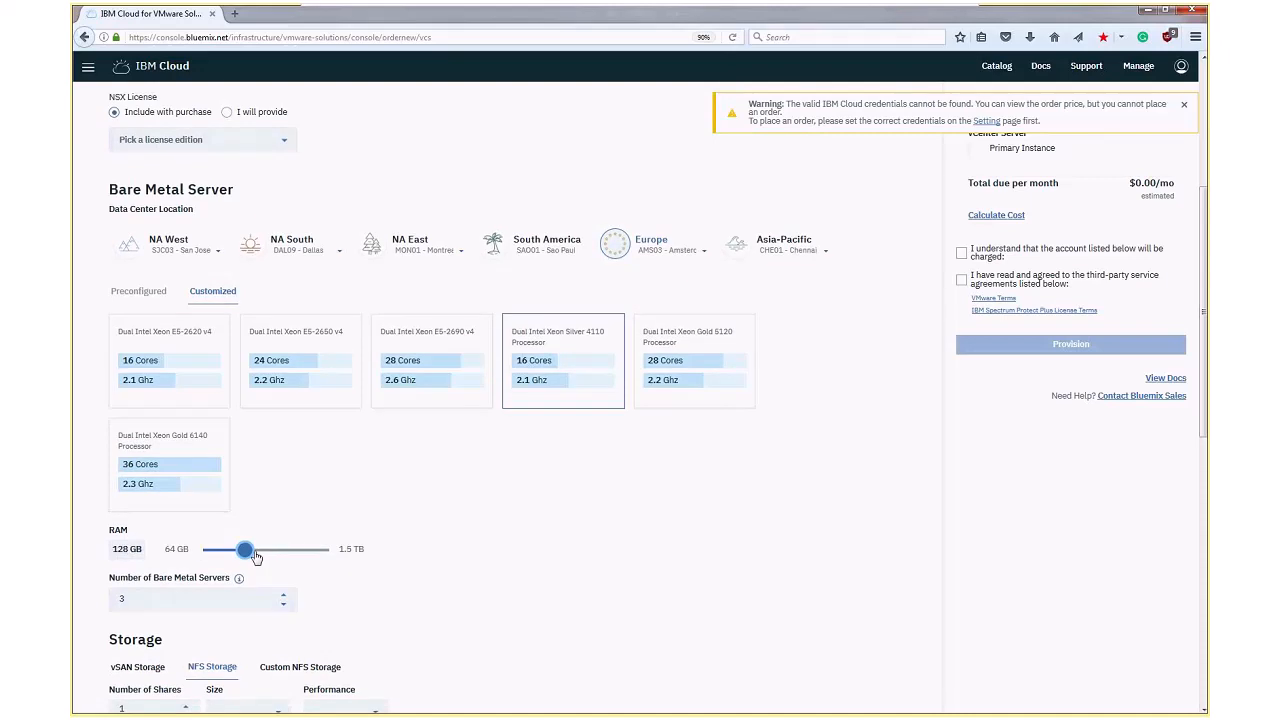
Check vSAN storage, return to NFS storage with a share size of 2000 GB, and view its IOPS/GB performance options
{"action": "scroll", "coordinate": [240, 565], "scroll_direction": "down", "scroll_amount": 1}
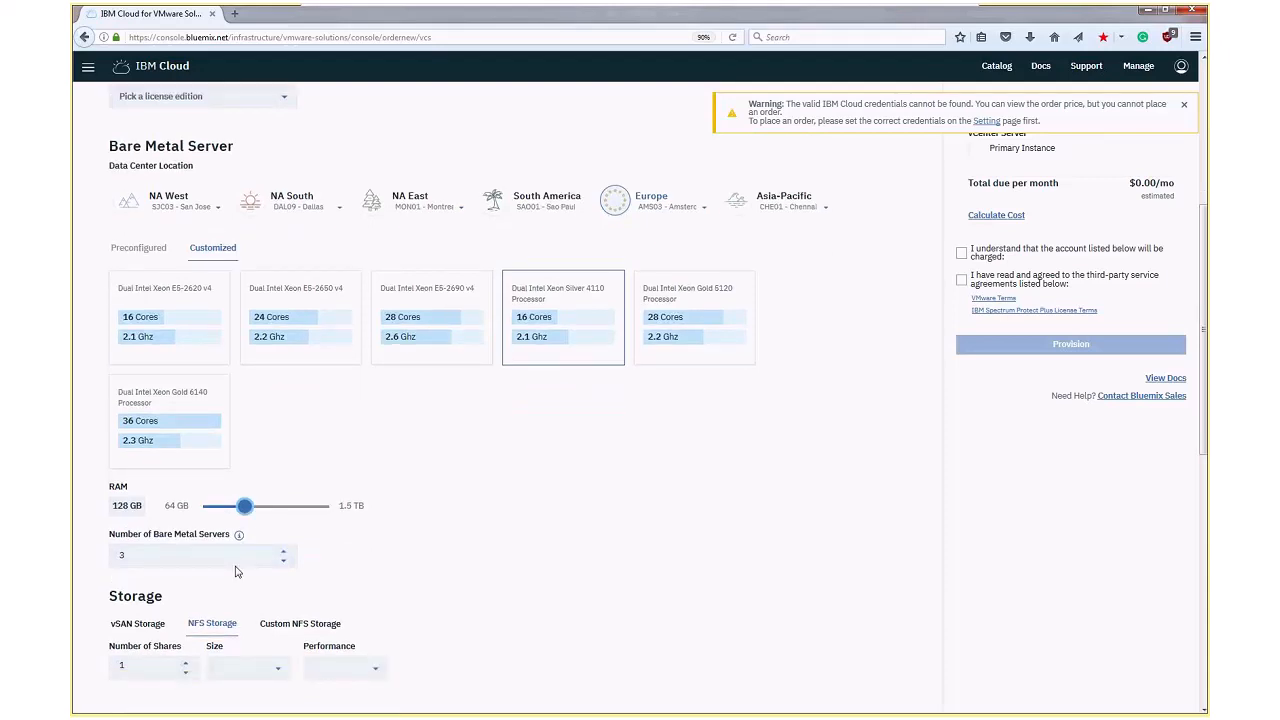
{"action": "scroll", "coordinate": [237, 571], "scroll_direction": "down", "scroll_amount": 2}
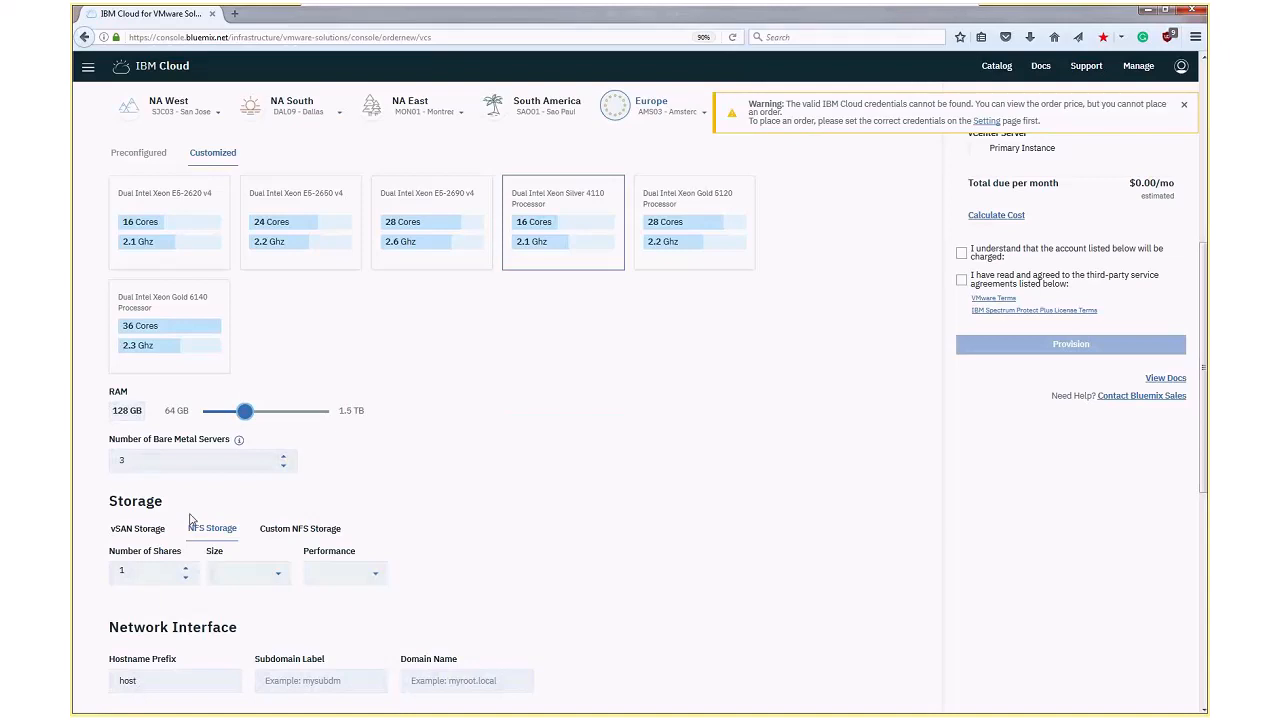
{"action": "scroll", "coordinate": [190, 518], "scroll_direction": "down", "scroll_amount": 1}
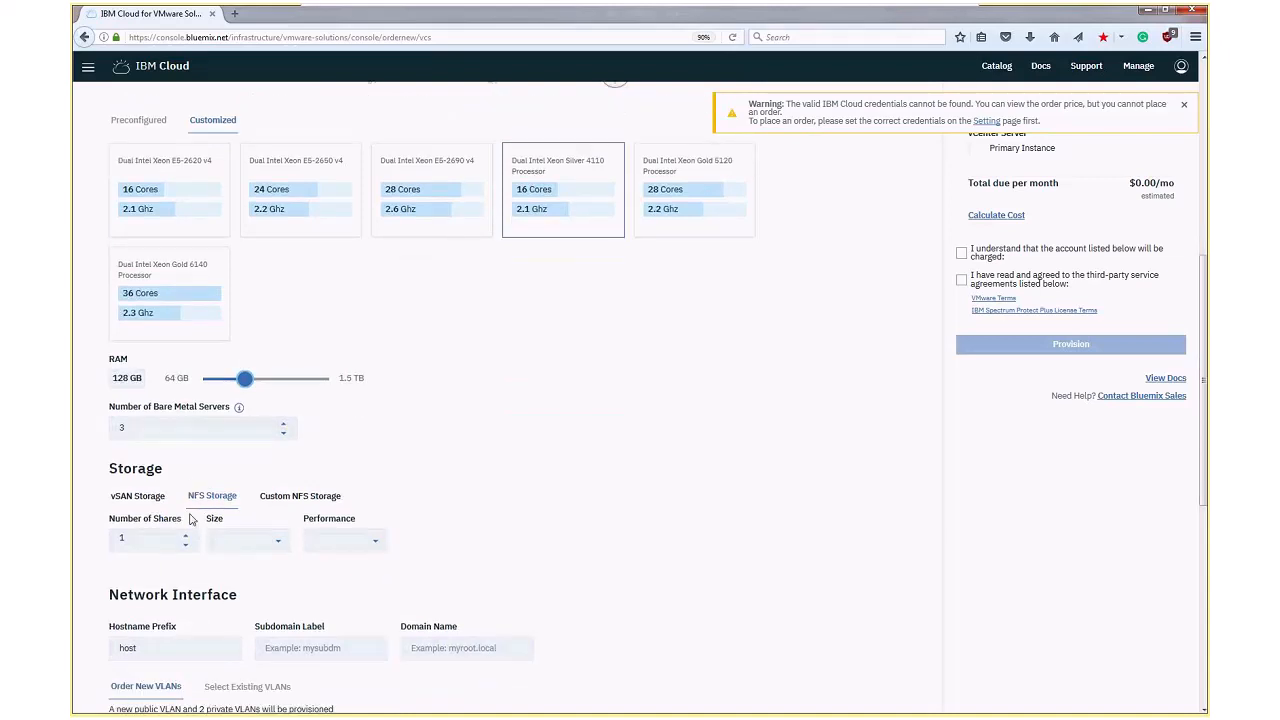
{"action": "scroll", "coordinate": [190, 518], "scroll_direction": "down", "scroll_amount": 1}
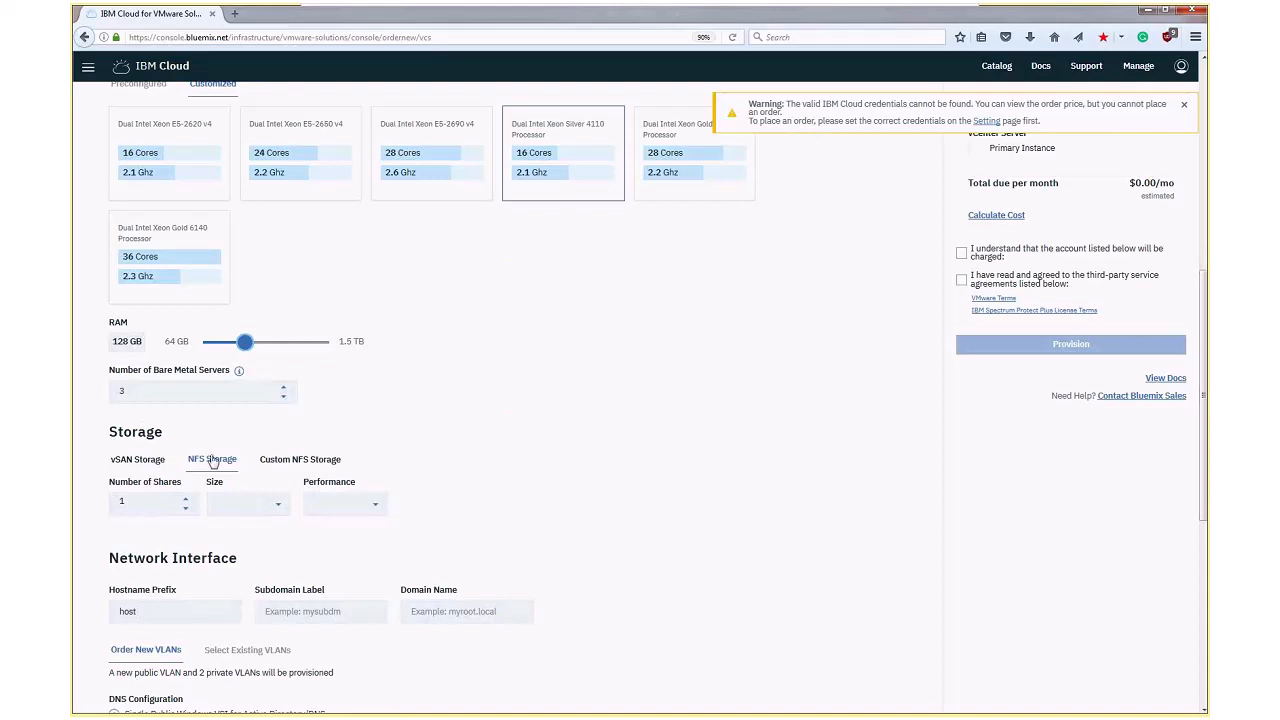
{"action": "left_click", "coordinate": [158, 463]}
{"action": "left_click", "coordinate": [196, 461]}
{"action": "left_click", "coordinate": [259, 513]}
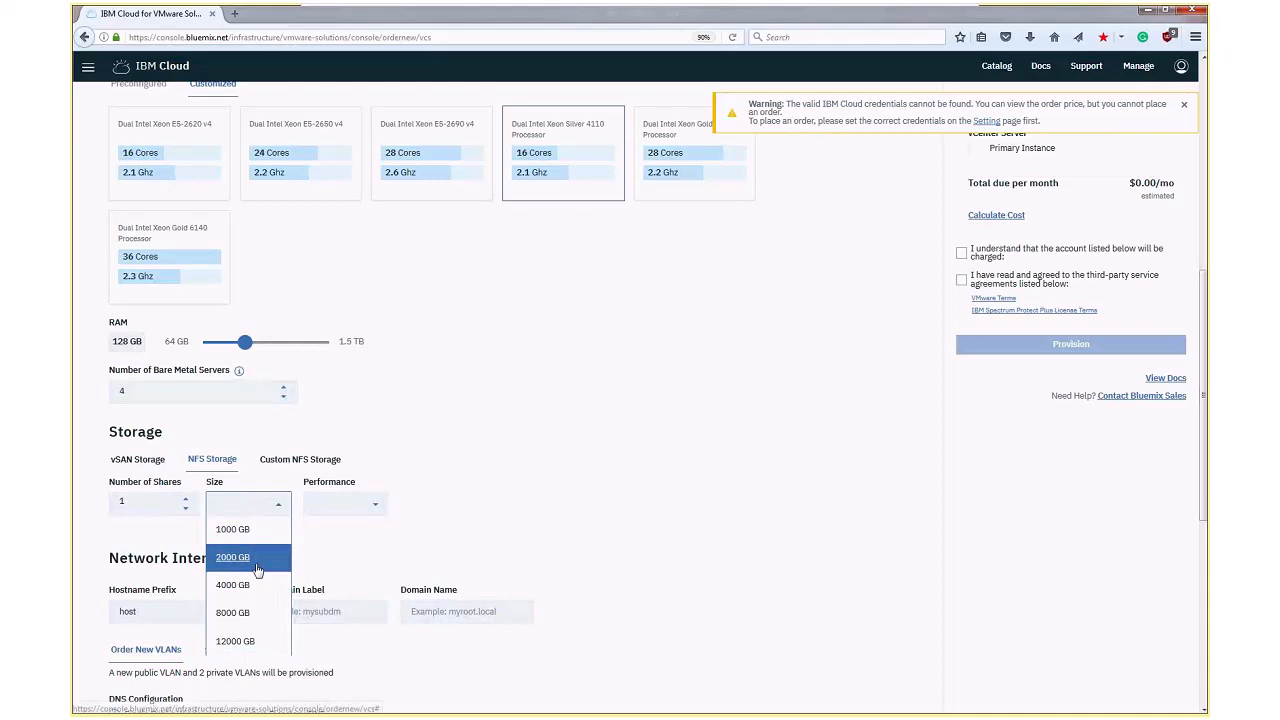
{"action": "left_click", "coordinate": [233, 557]}
{"action": "left_click", "coordinate": [345, 503]}
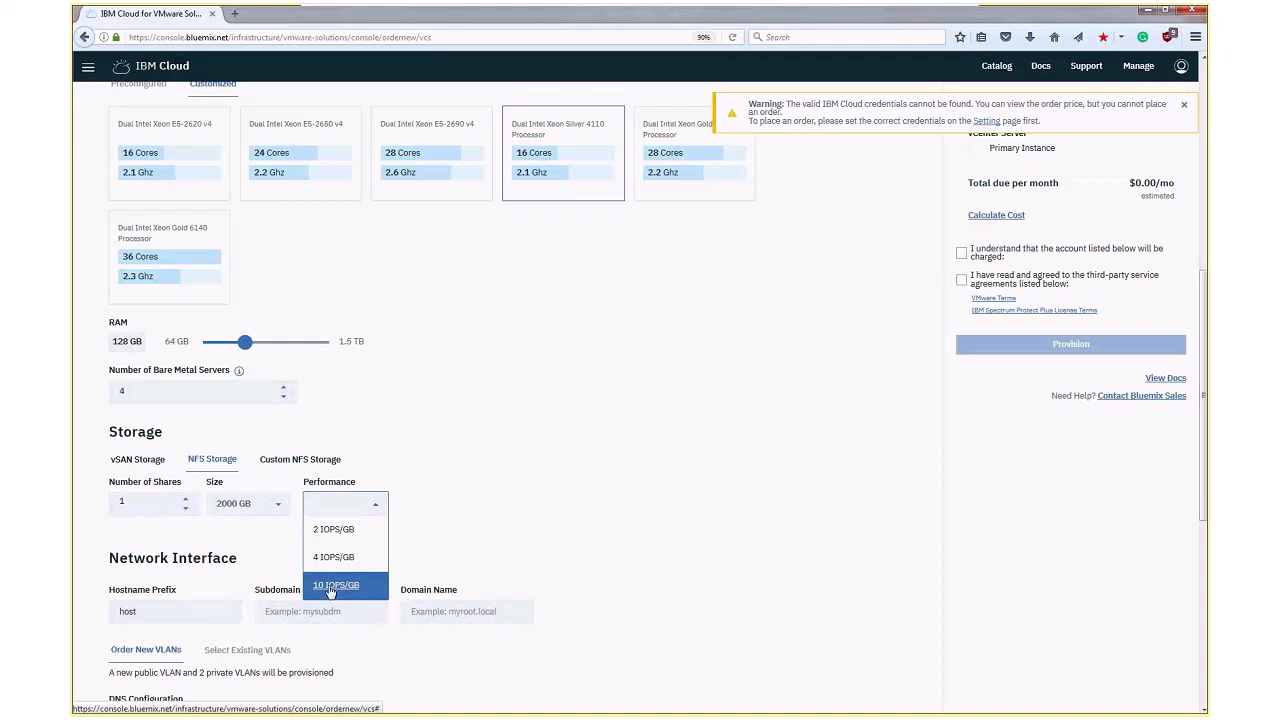
{"action": "left_click", "coordinate": [333, 558]}
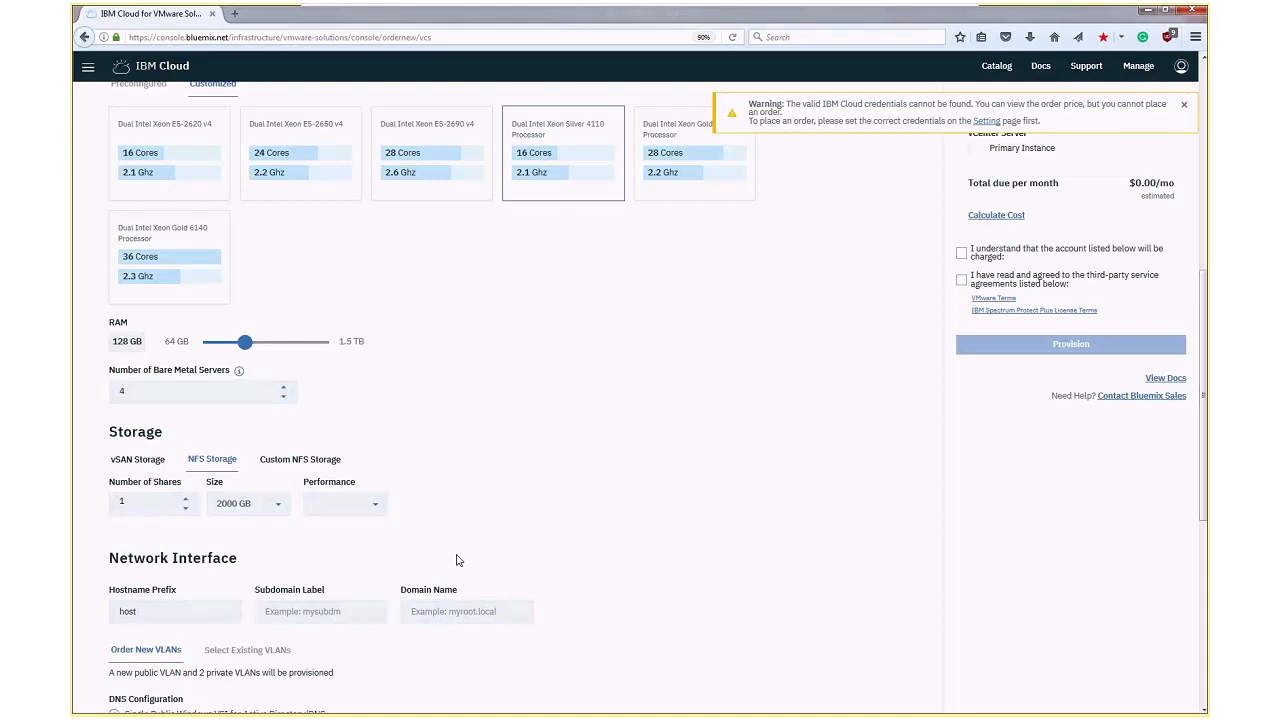
Set the network interface's subdomain label to mysub and its domain name to myroot.local
{"action": "scroll", "coordinate": [458, 560], "scroll_direction": "down", "scroll_amount": 2}
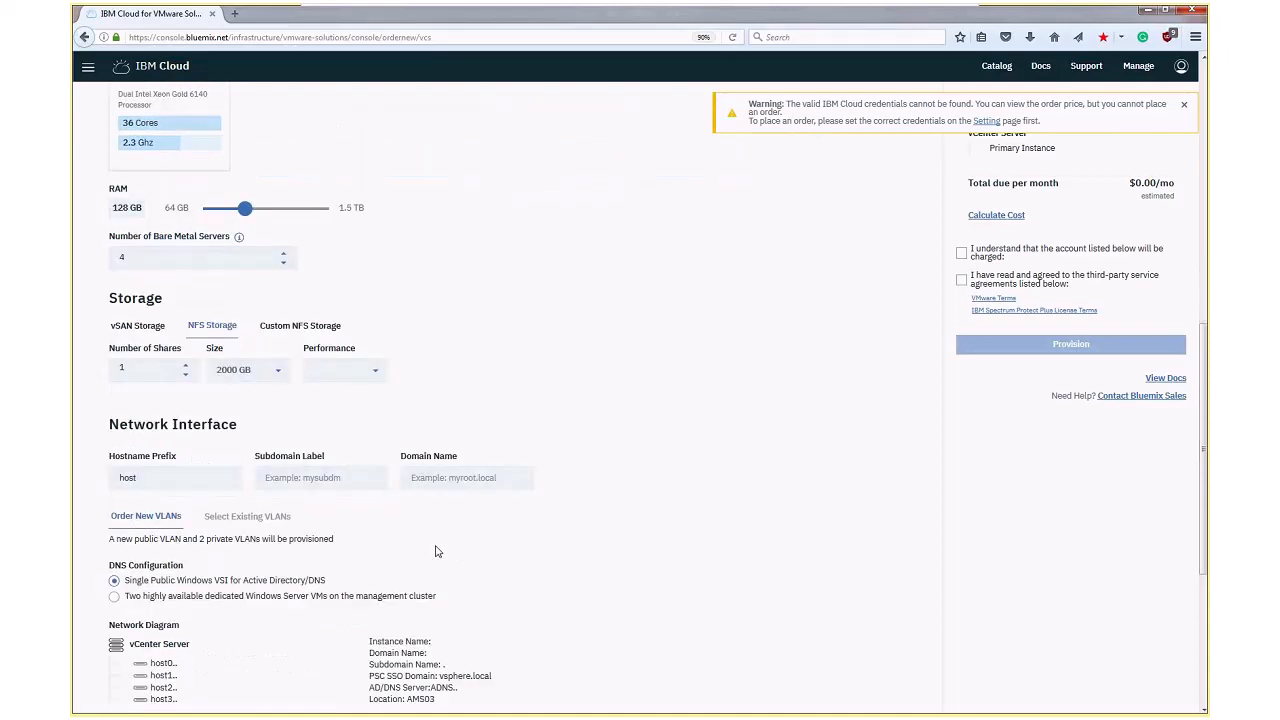
{"action": "left_click", "coordinate": [298, 477]}
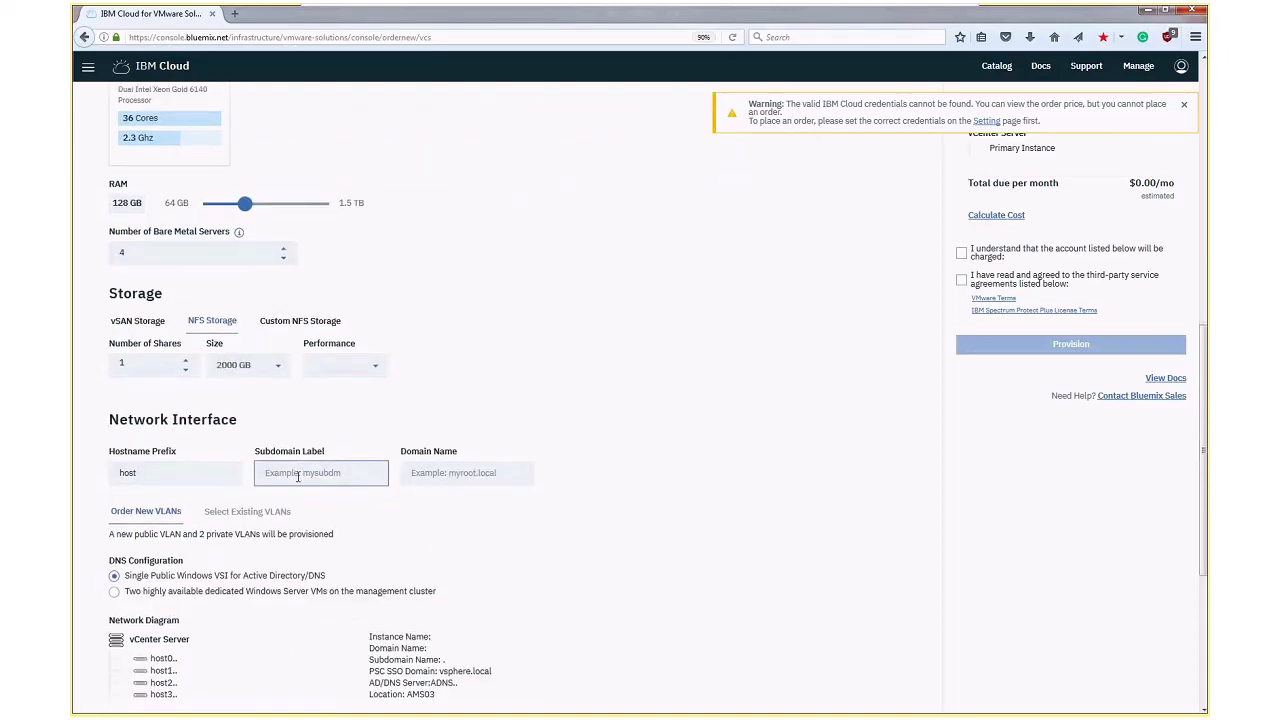
{"action": "type", "text": "mysub"}
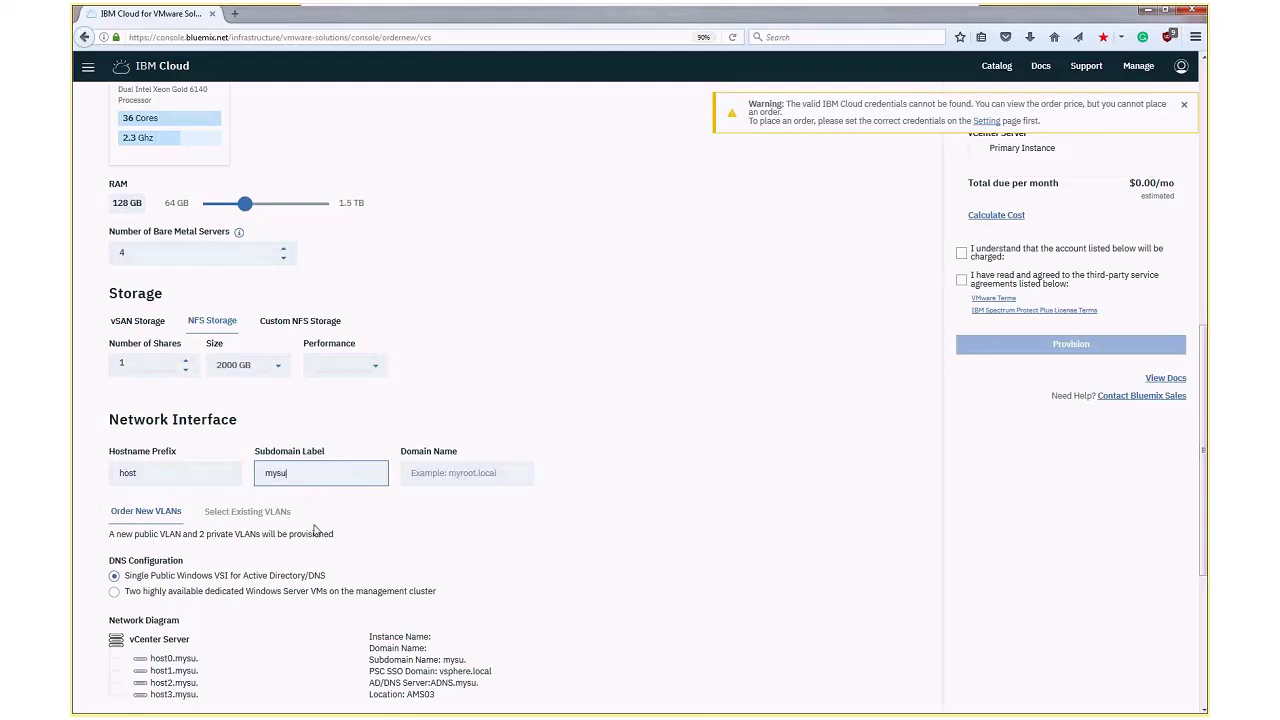
{"action": "left_click", "coordinate": [469, 471]}
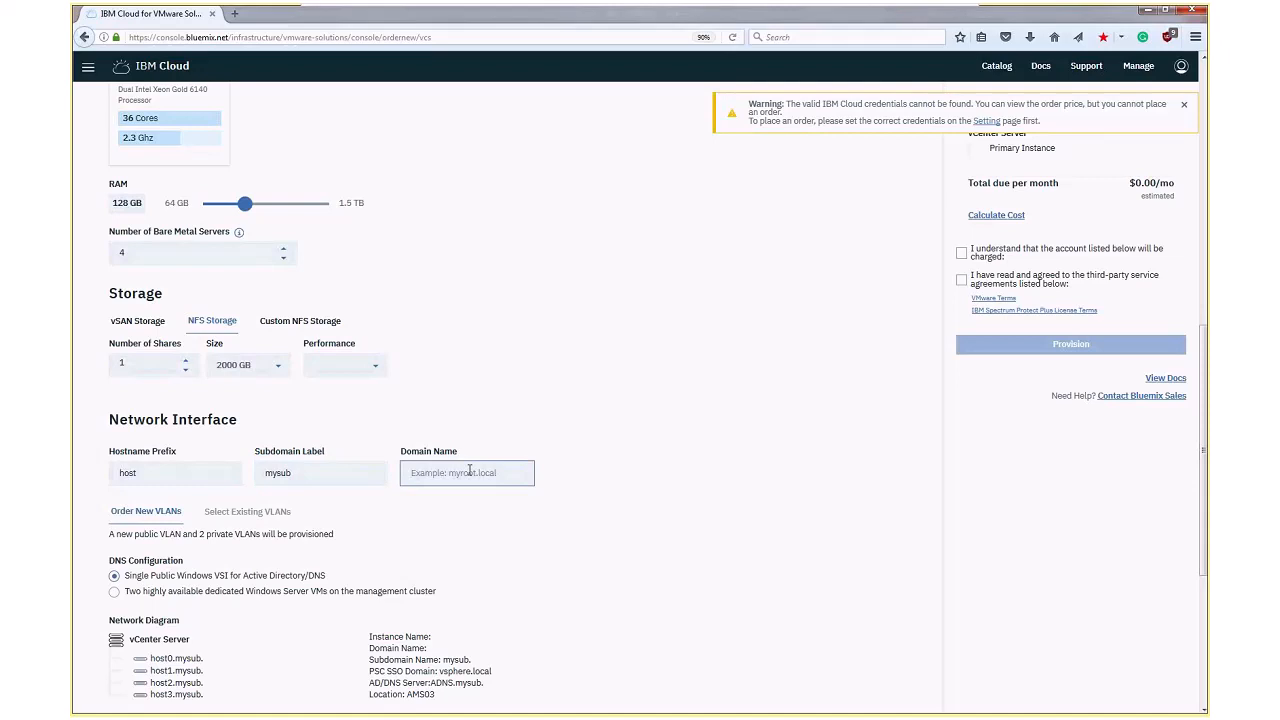
{"action": "type", "text": "myroot.local"}
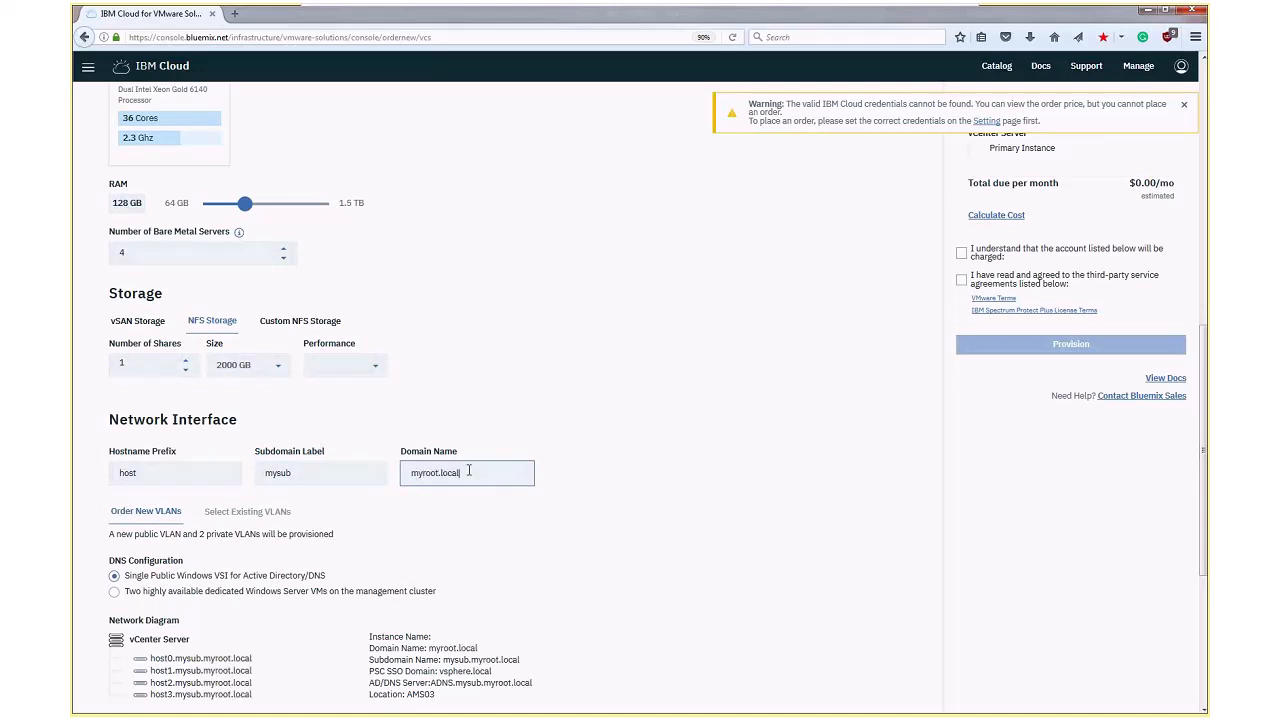
Set the DNS configuration to two highly available dedicated Windows Server VMs on the management cluster
{"action": "scroll", "coordinate": [468, 472], "scroll_direction": "down", "scroll_amount": 1}
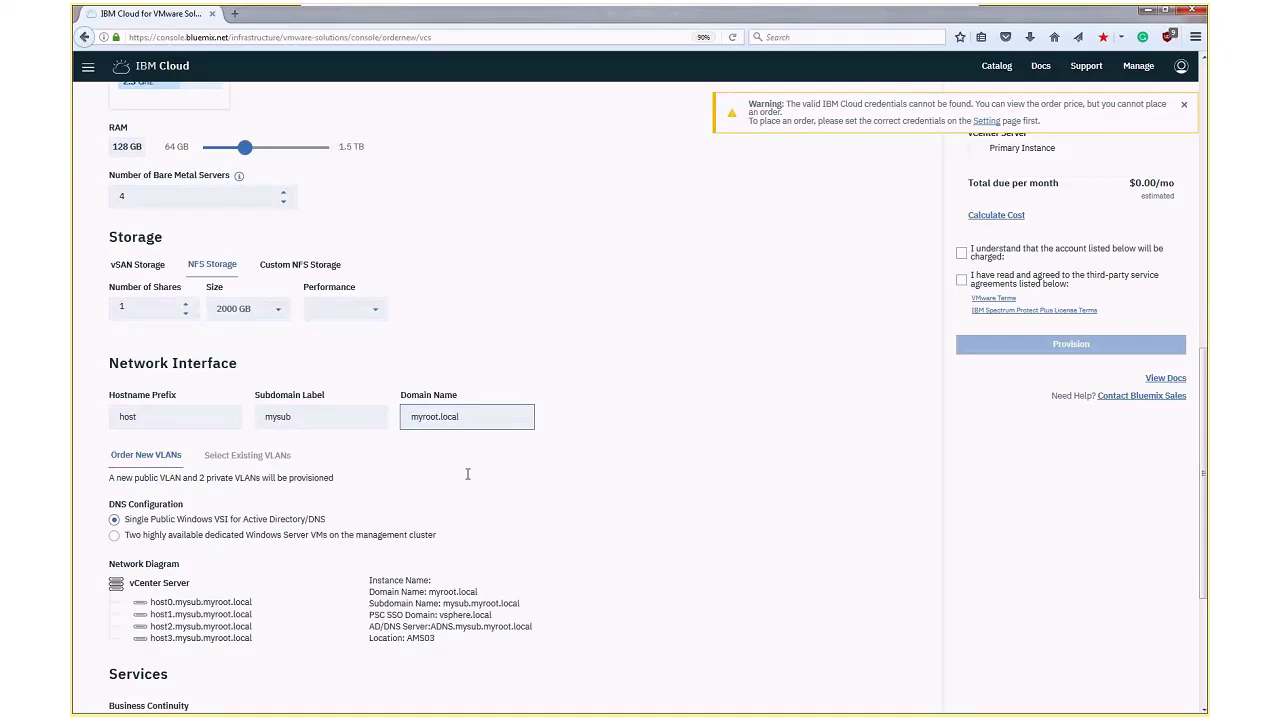
{"action": "scroll", "coordinate": [450, 472], "scroll_direction": "down", "scroll_amount": 1}
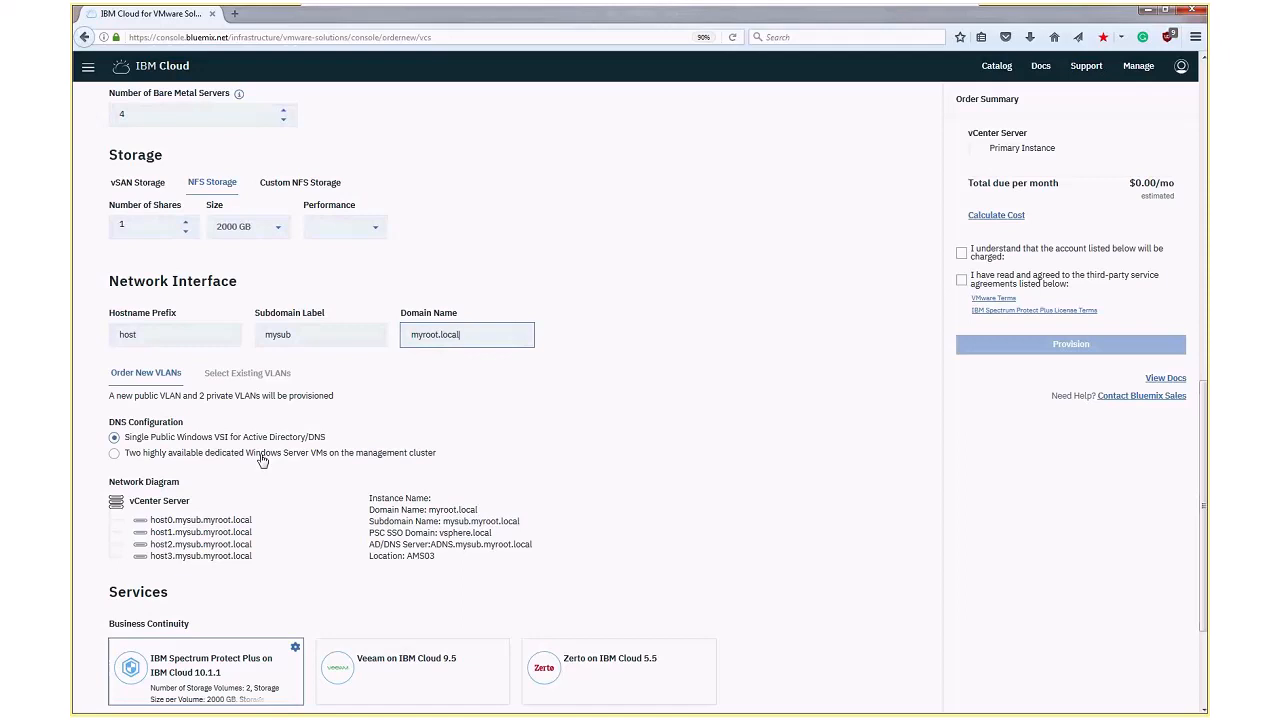
{"action": "left_click", "coordinate": [261, 456]}
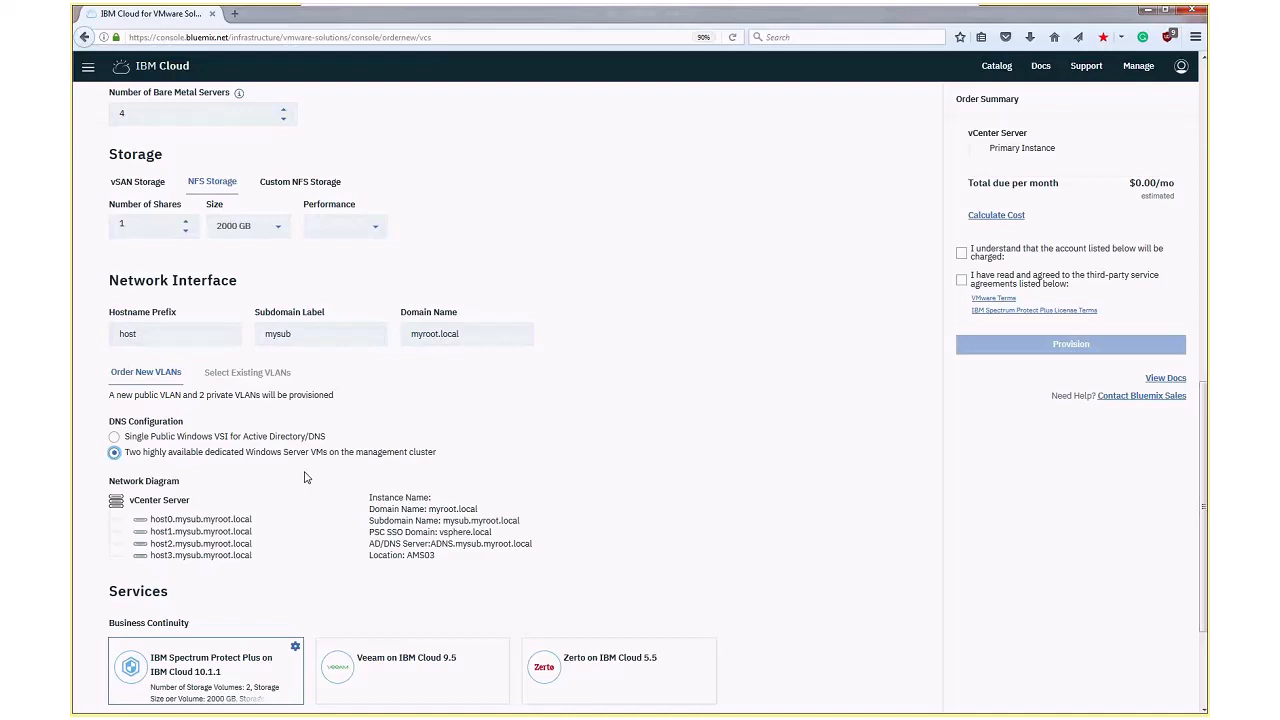
View the configuration options of the Zerto on IBM Cloud 5.5 service and close them without adding the service
{"action": "scroll", "coordinate": [306, 478], "scroll_direction": "down", "scroll_amount": 3}
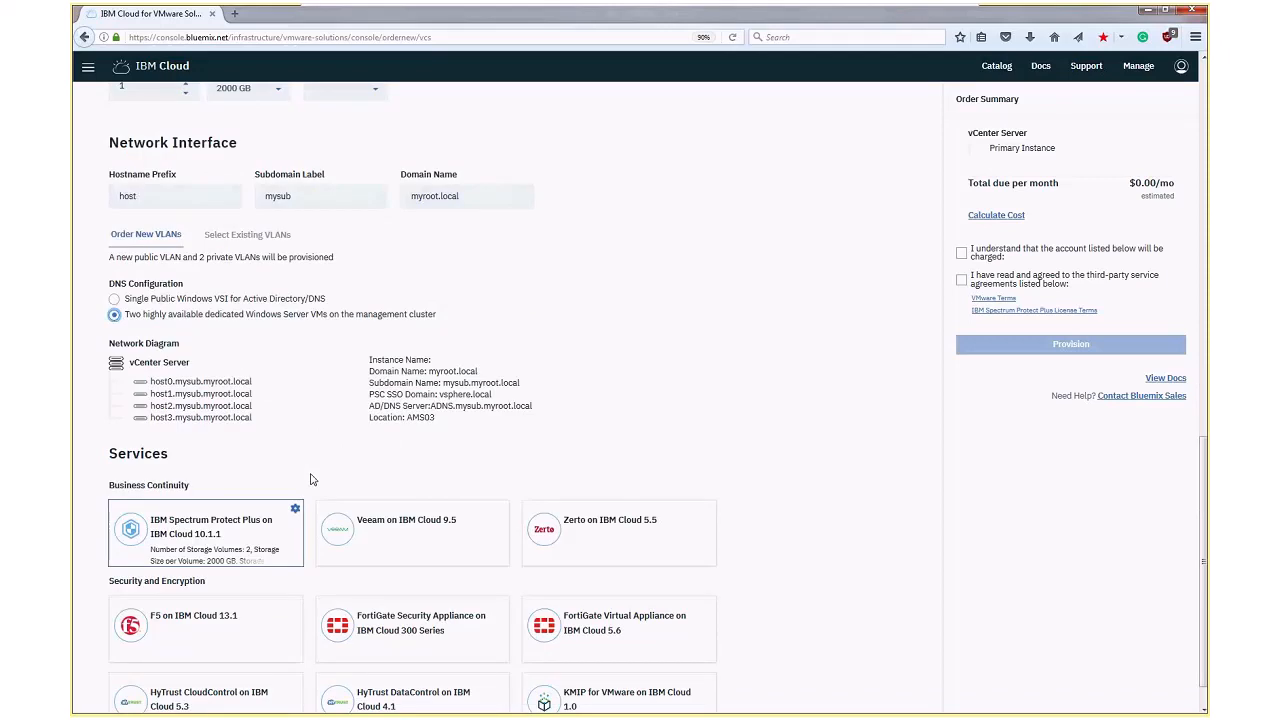
{"action": "scroll", "coordinate": [310, 482], "scroll_direction": "down", "scroll_amount": 1}
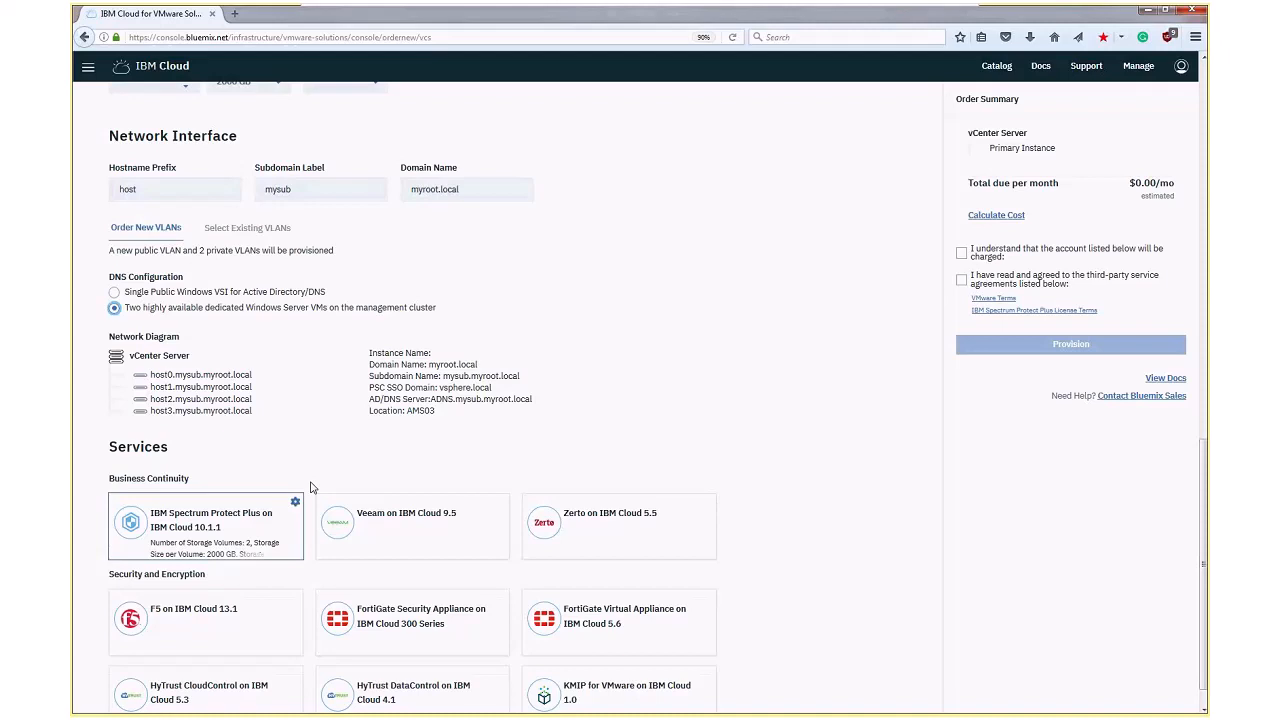
{"action": "scroll", "coordinate": [547, 502], "scroll_direction": "down", "scroll_amount": 1}
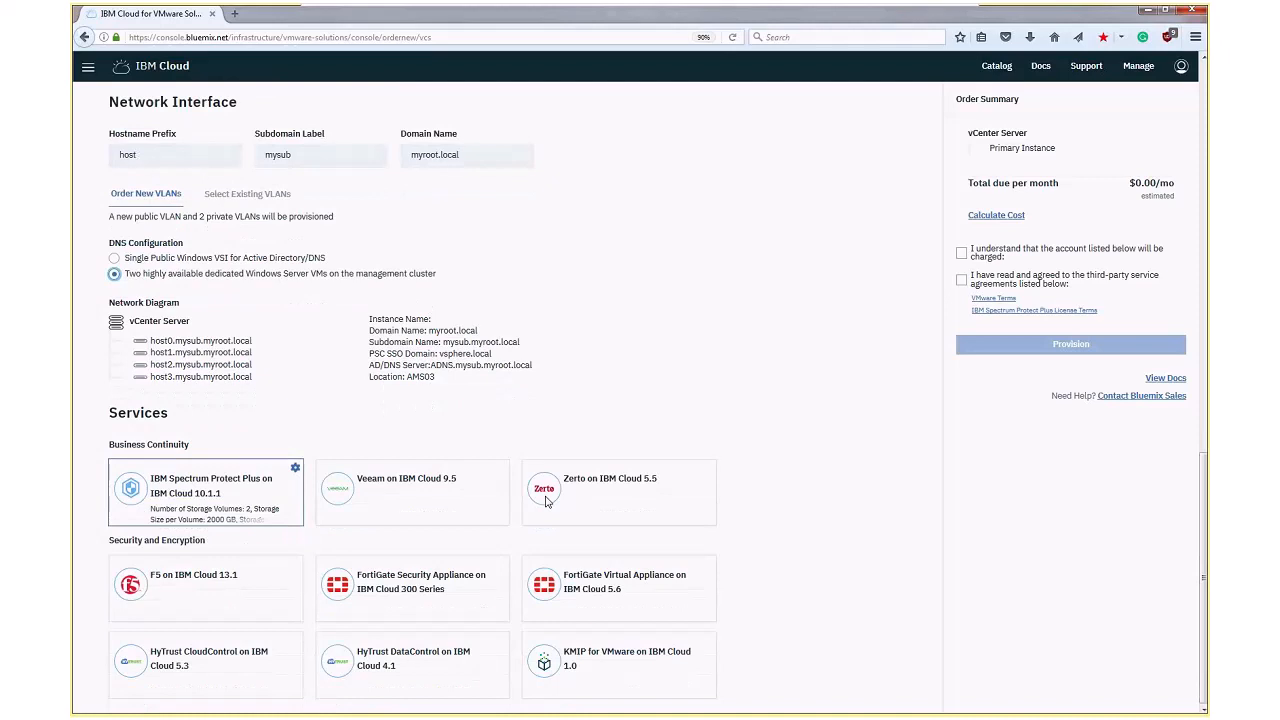
{"action": "left_click", "coordinate": [547, 502]}
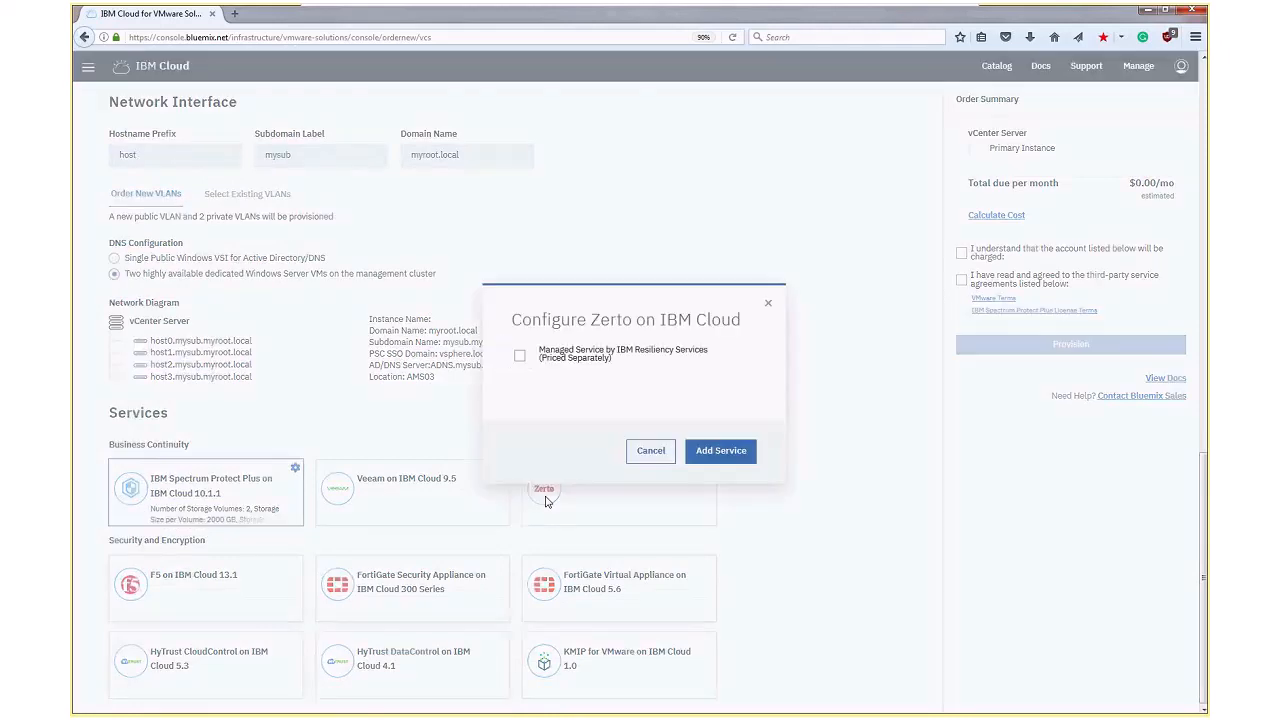
{"action": "left_click", "coordinate": [547, 502]}
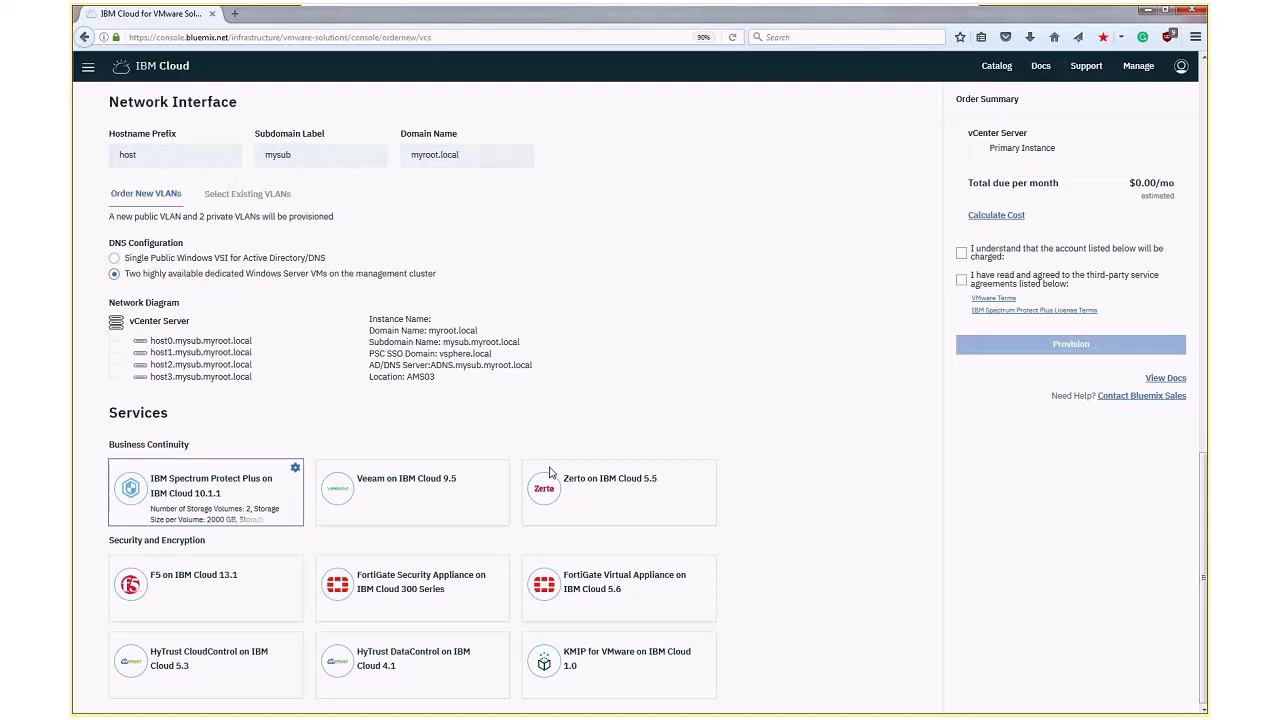
Accept the account charge statement and the third-party service agreements in the order summary
{"action": "scroll", "coordinate": [549, 473], "scroll_direction": "up", "scroll_amount": 2}
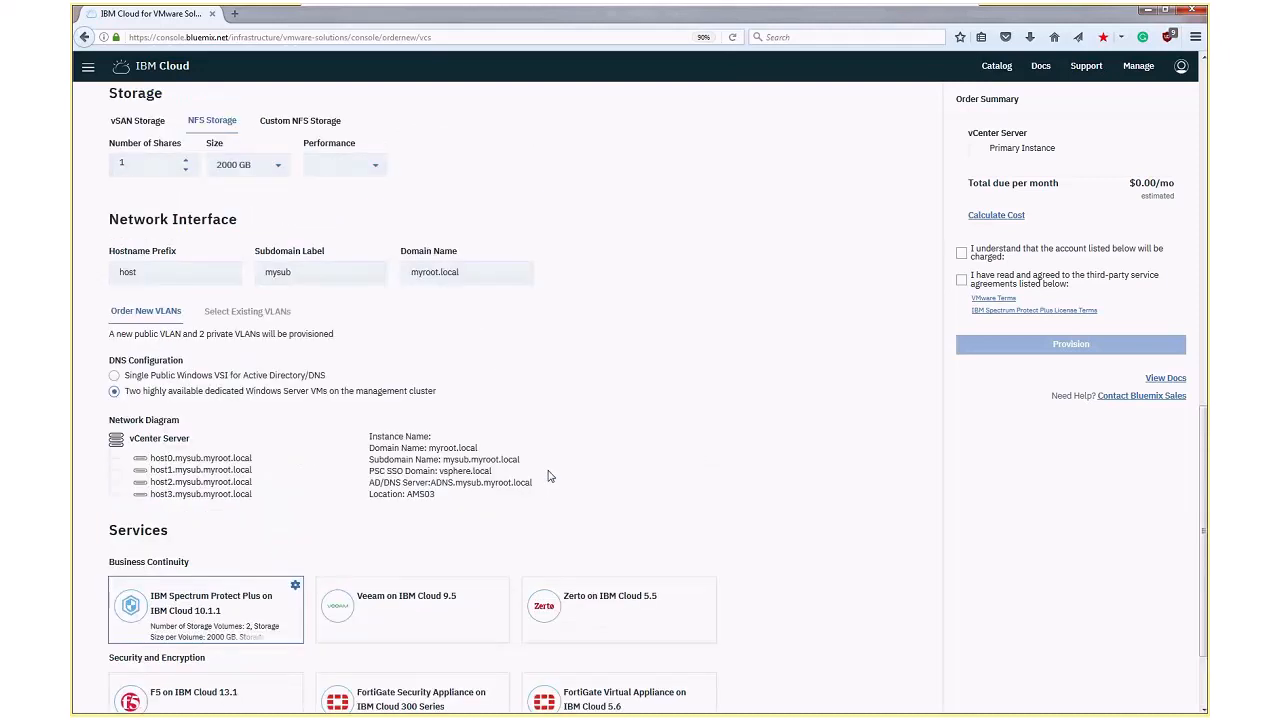
{"action": "scroll", "coordinate": [548, 477], "scroll_direction": "up", "scroll_amount": 1}
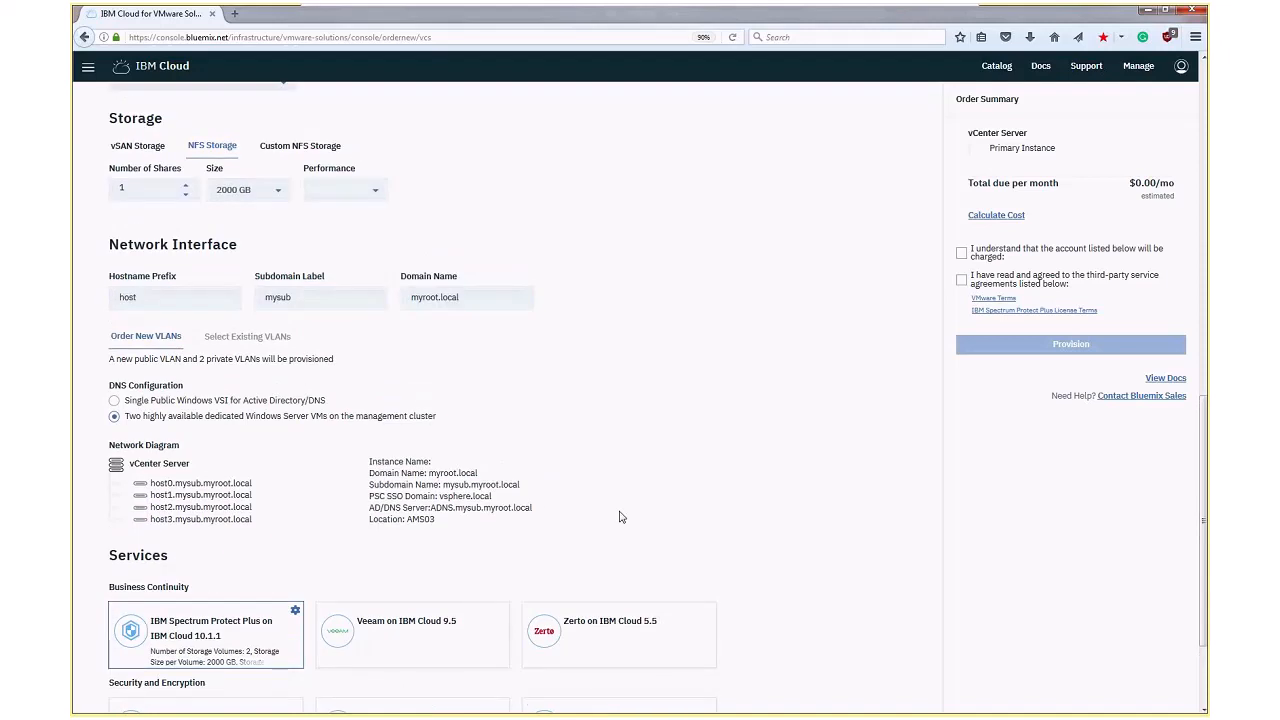
{"action": "scroll", "coordinate": [619, 517], "scroll_direction": "up", "scroll_amount": 3}
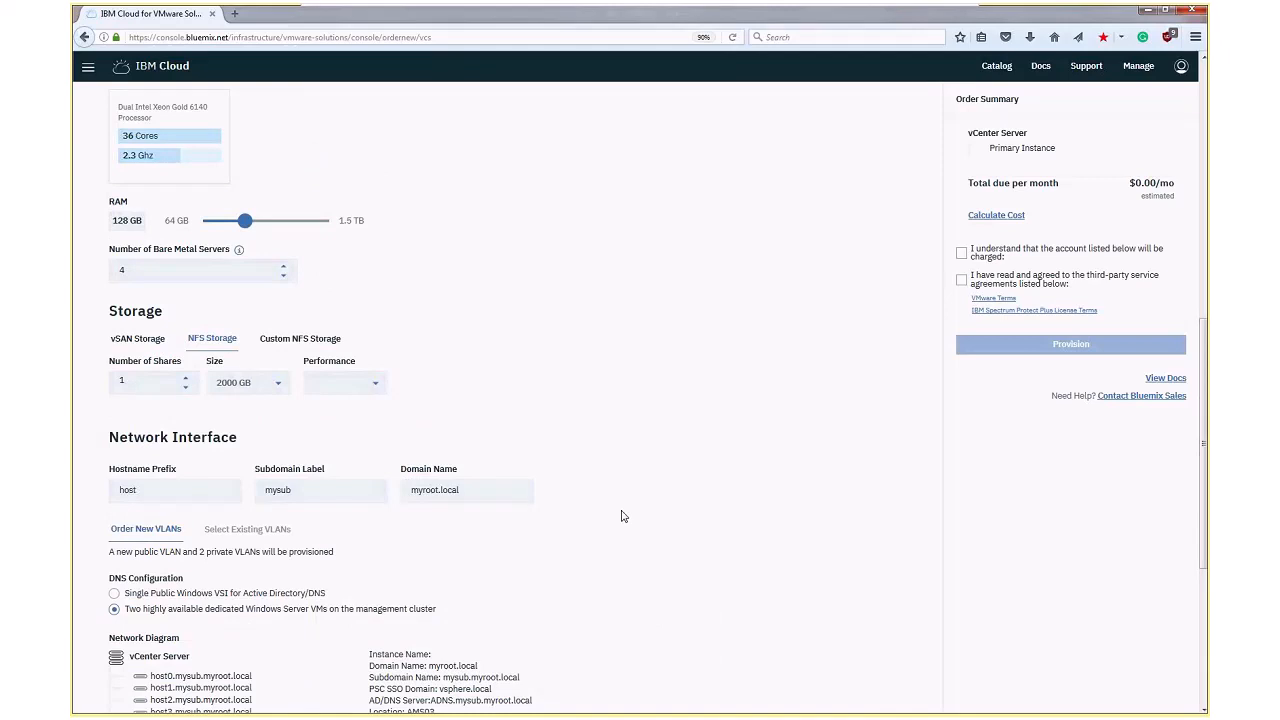
{"action": "scroll", "coordinate": [621, 516], "scroll_direction": "up", "scroll_amount": 5}
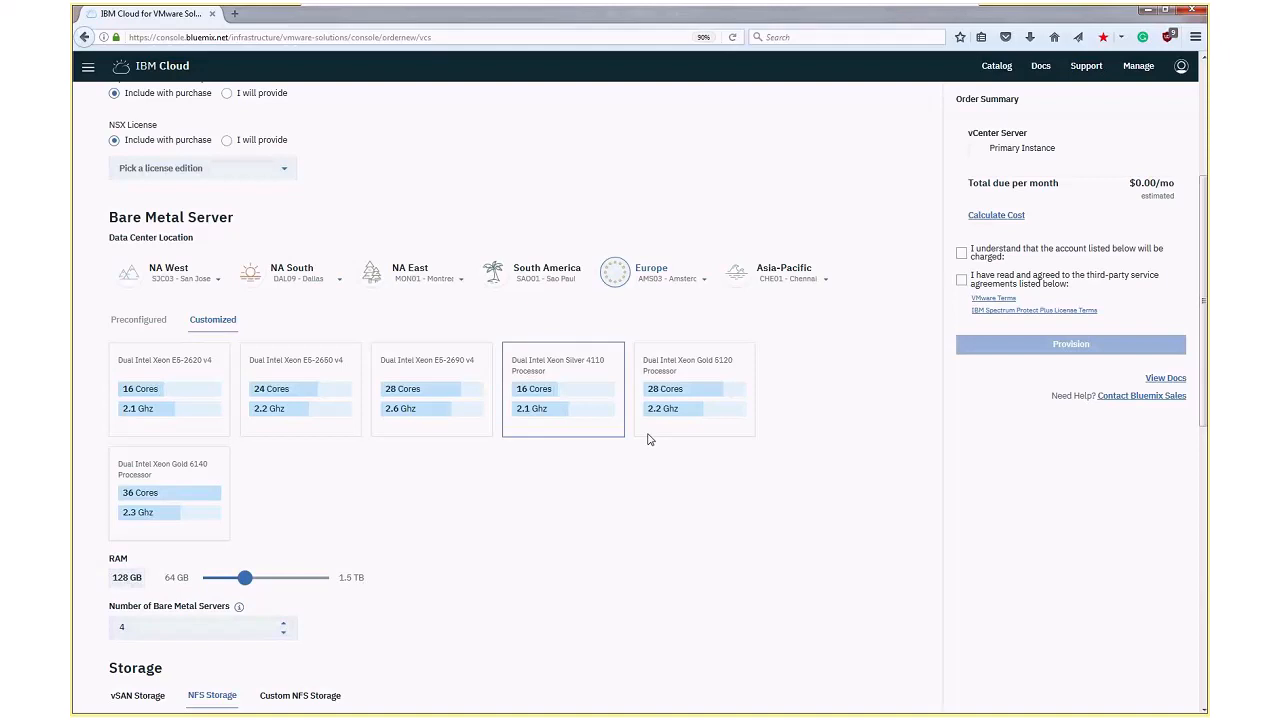
{"action": "scroll", "coordinate": [648, 439], "scroll_direction": "down", "scroll_amount": 1}
{"action": "left_click", "coordinate": [961, 282]}
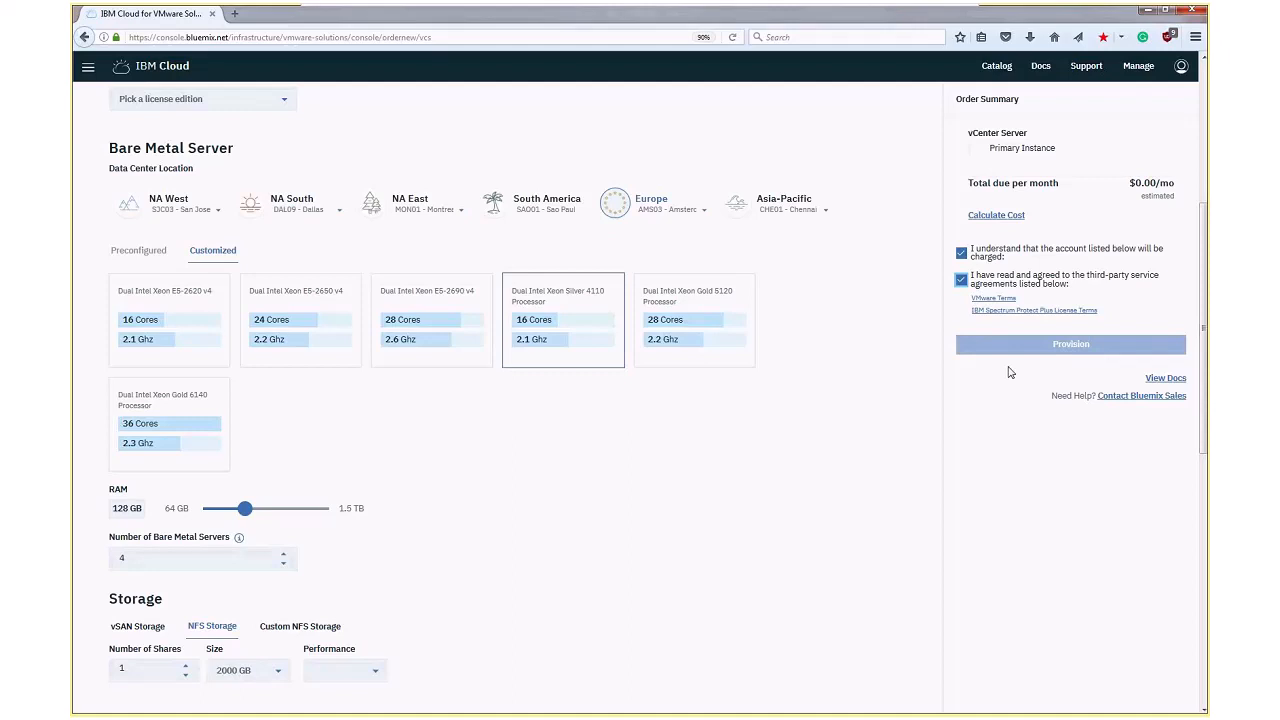
Review the vCenter Server order form from the instance name and licensing through bare metal servers, storage, network interface and services
{"action": "scroll", "coordinate": [981, 395], "scroll_direction": "up", "scroll_amount": 1}
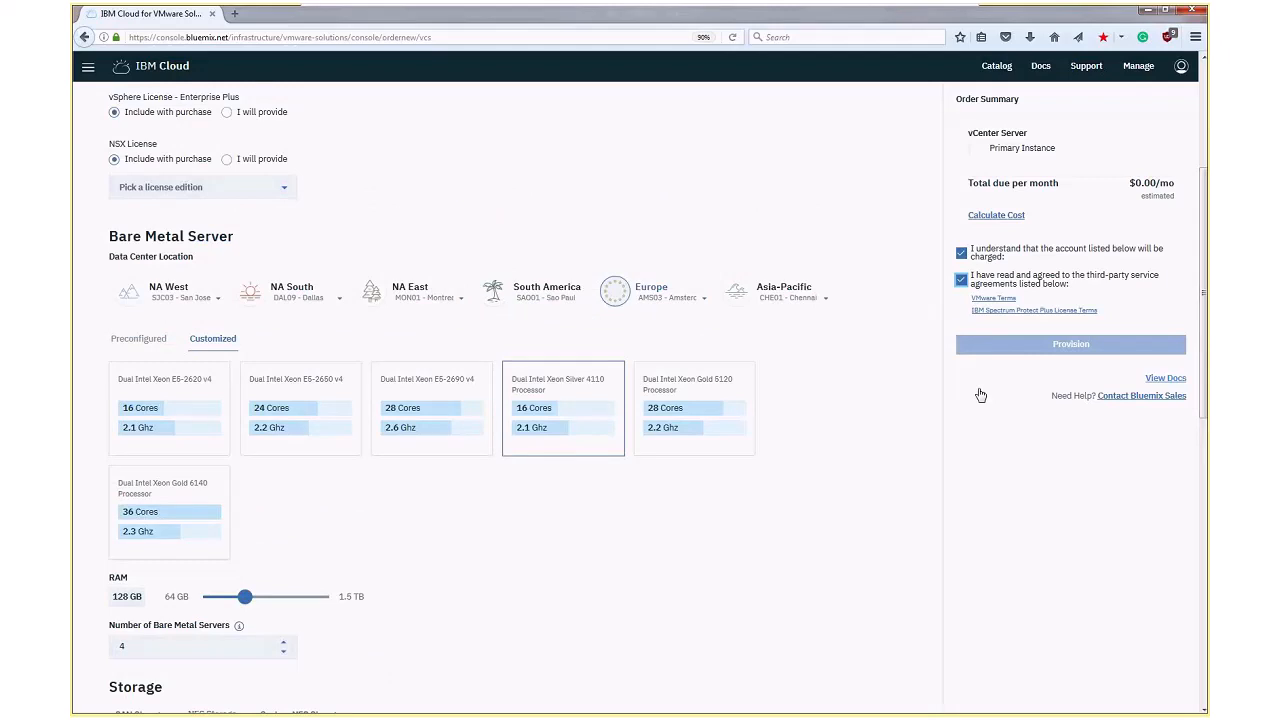
{"action": "scroll", "coordinate": [950, 400], "scroll_direction": "up", "scroll_amount": 1}
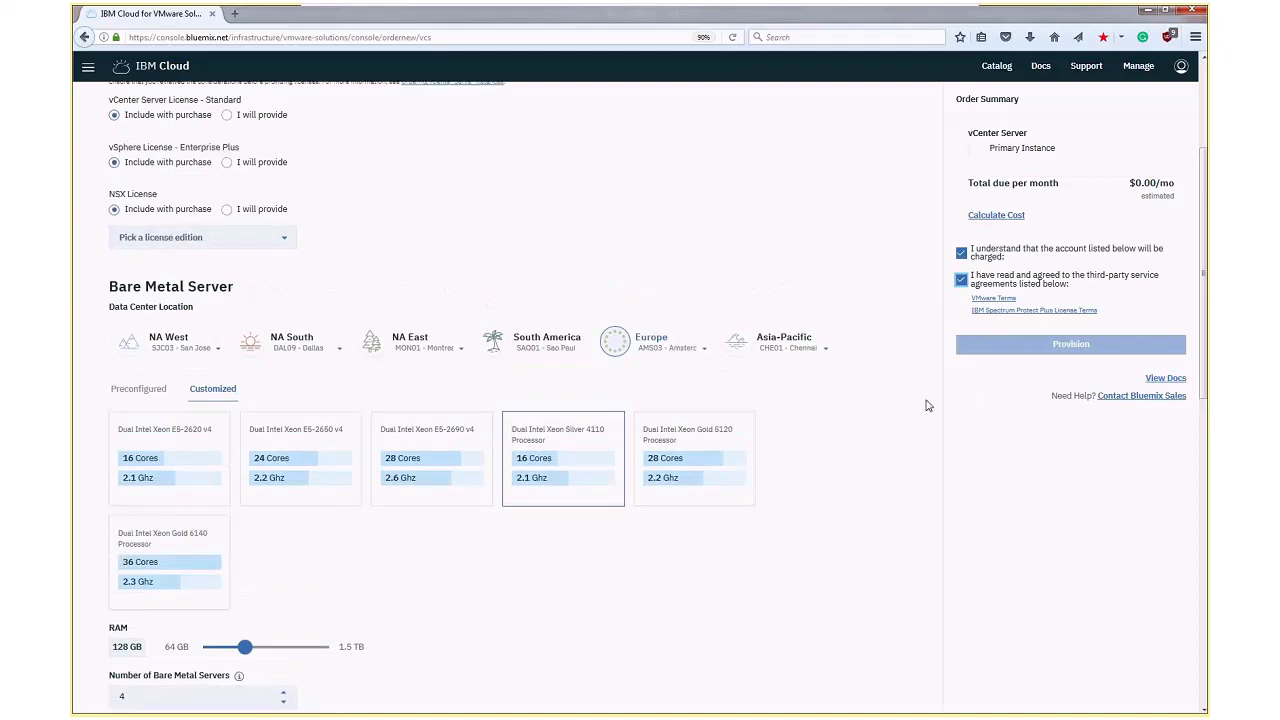
{"action": "scroll", "coordinate": [920, 408], "scroll_direction": "down", "scroll_amount": 1}
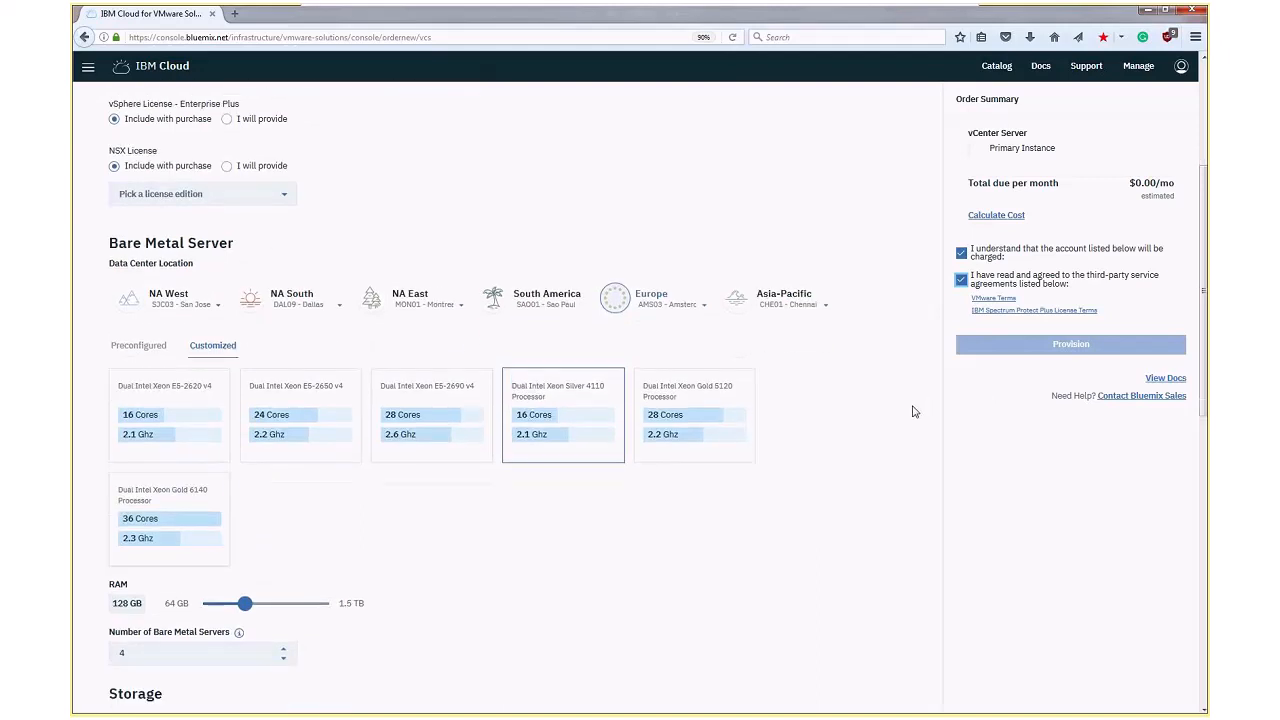
{"action": "scroll", "coordinate": [900, 412], "scroll_direction": "down", "scroll_amount": 4}
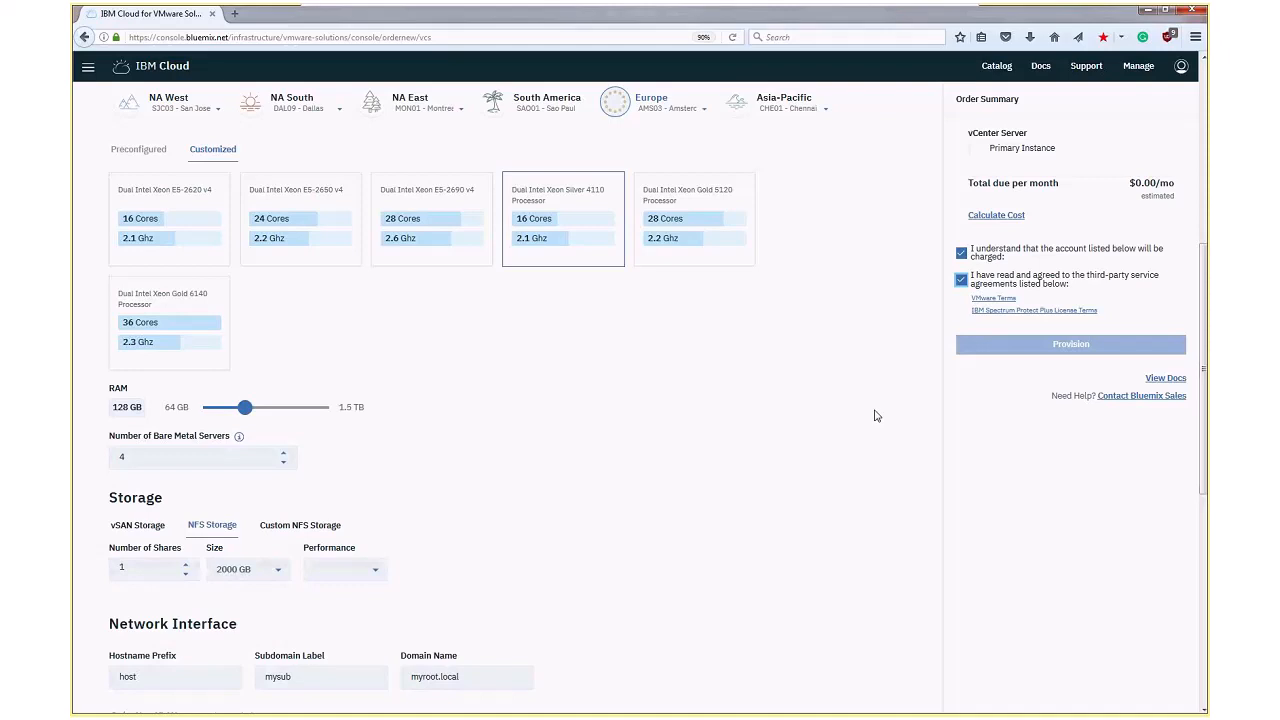
{"action": "scroll", "coordinate": [876, 415], "scroll_direction": "down", "scroll_amount": 2}
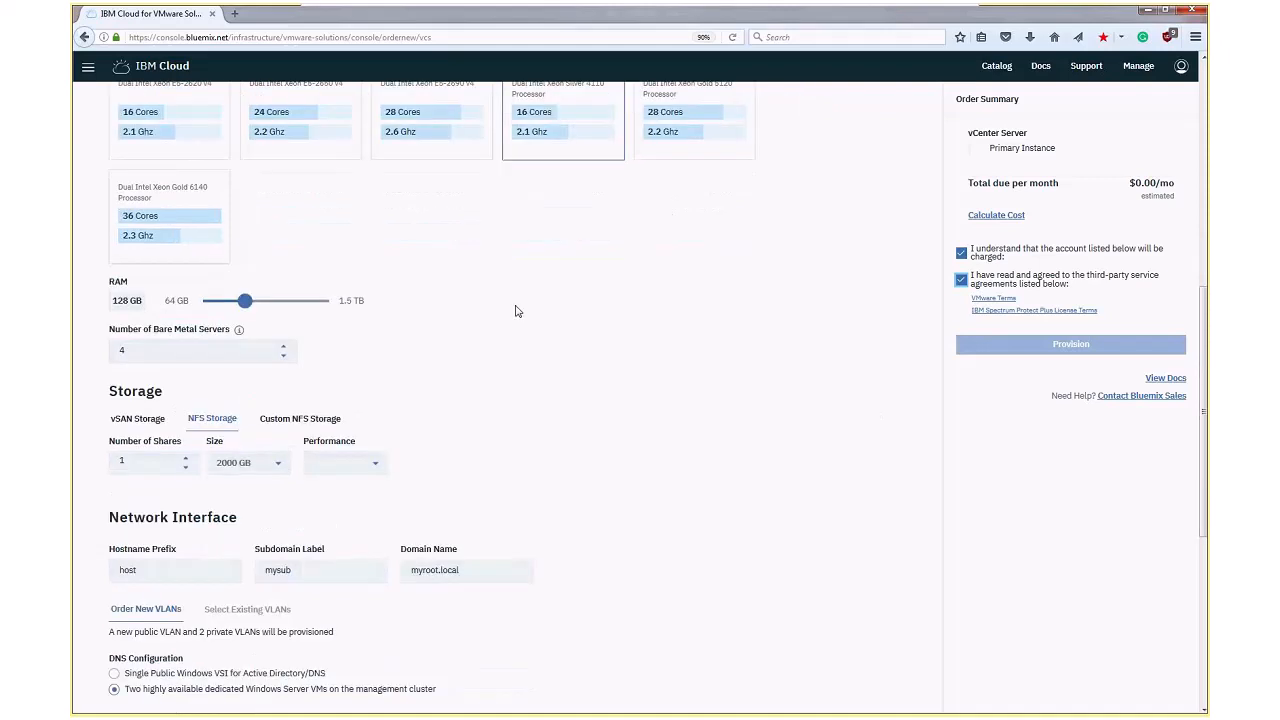
{"action": "scroll", "coordinate": [361, 320], "scroll_direction": "up", "scroll_amount": 6}
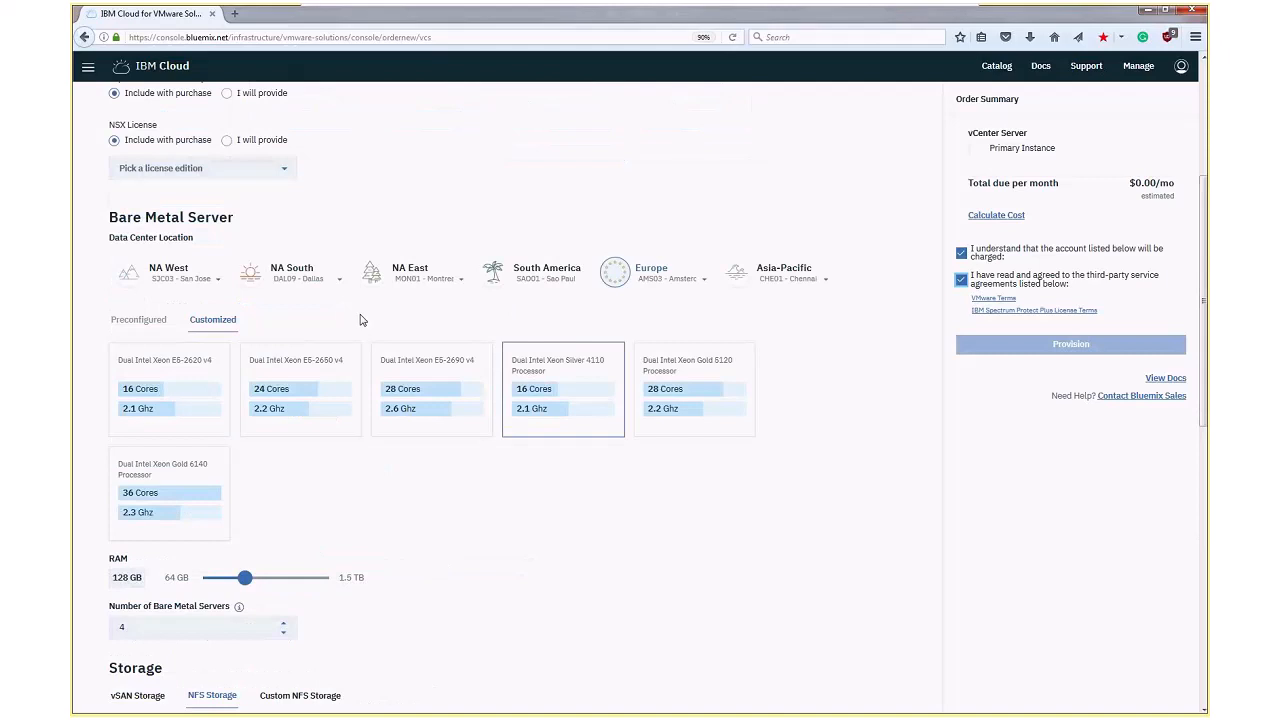
{"action": "scroll", "coordinate": [361, 320], "scroll_direction": "up", "scroll_amount": 4}
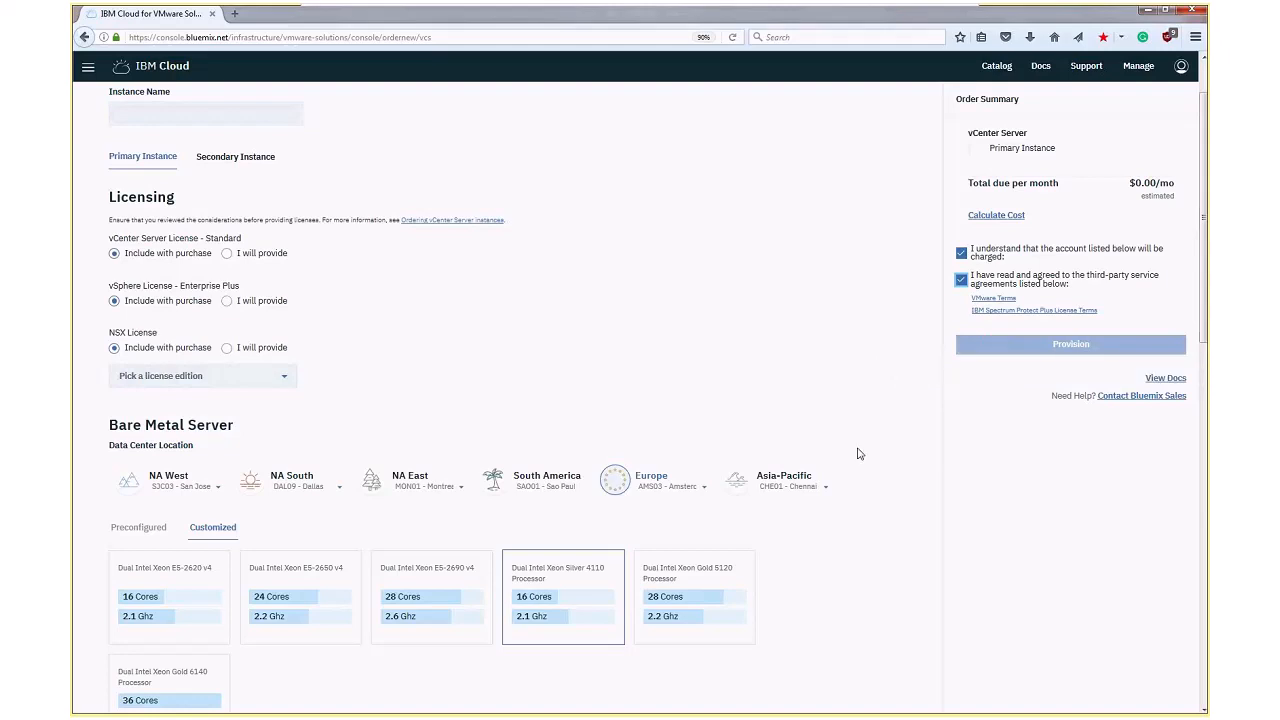
{"action": "scroll", "coordinate": [857, 454], "scroll_direction": "down", "scroll_amount": 3}
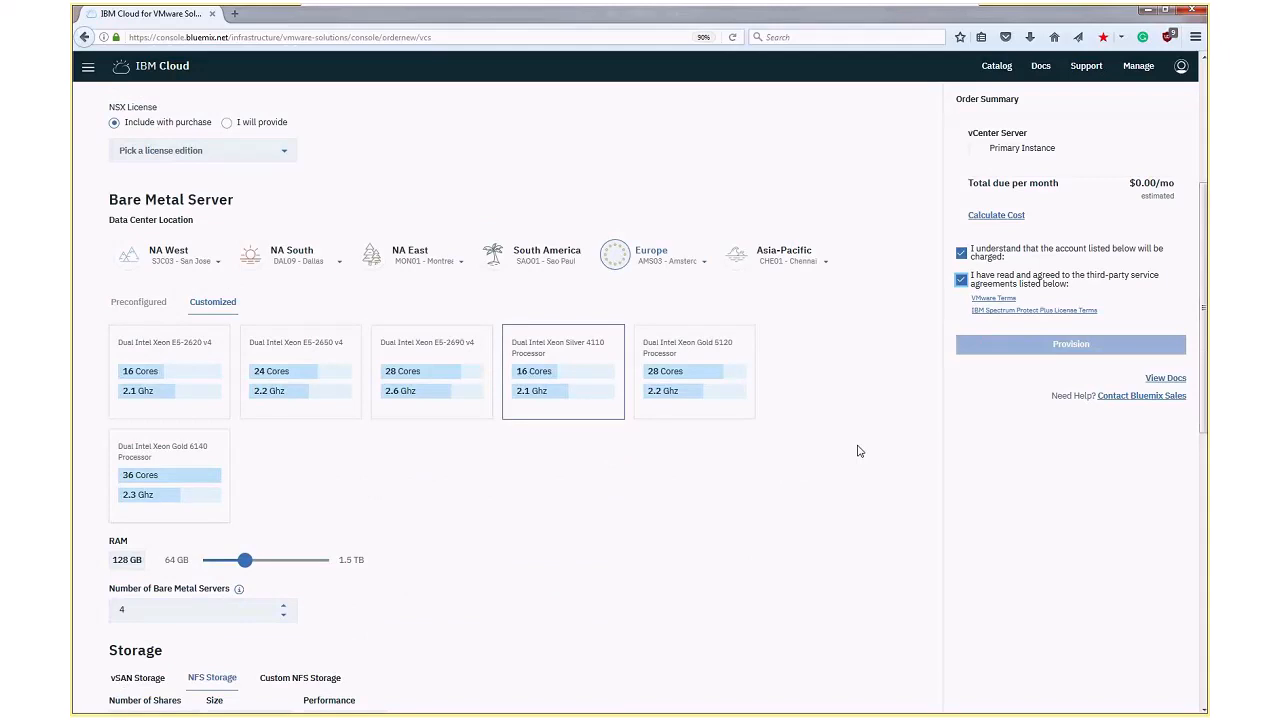
{"action": "scroll", "coordinate": [857, 451], "scroll_direction": "down", "scroll_amount": 2}
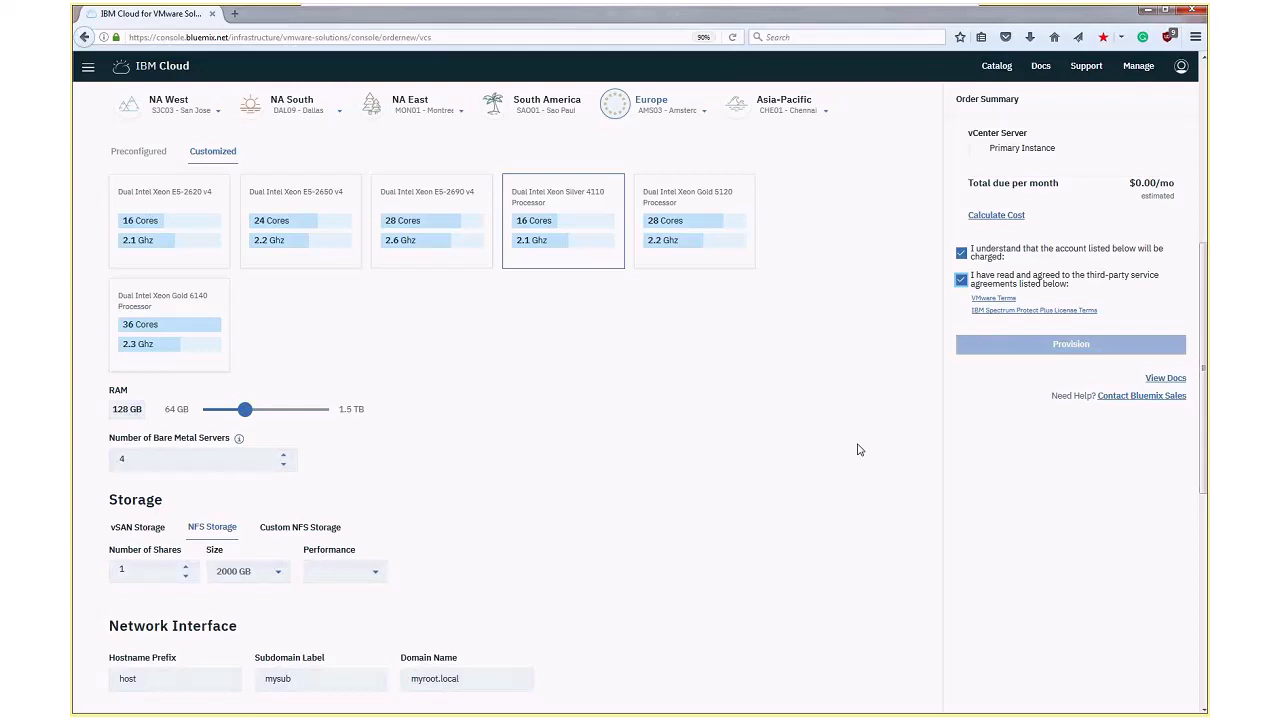
{"action": "scroll", "coordinate": [857, 450], "scroll_direction": "down", "scroll_amount": 5}
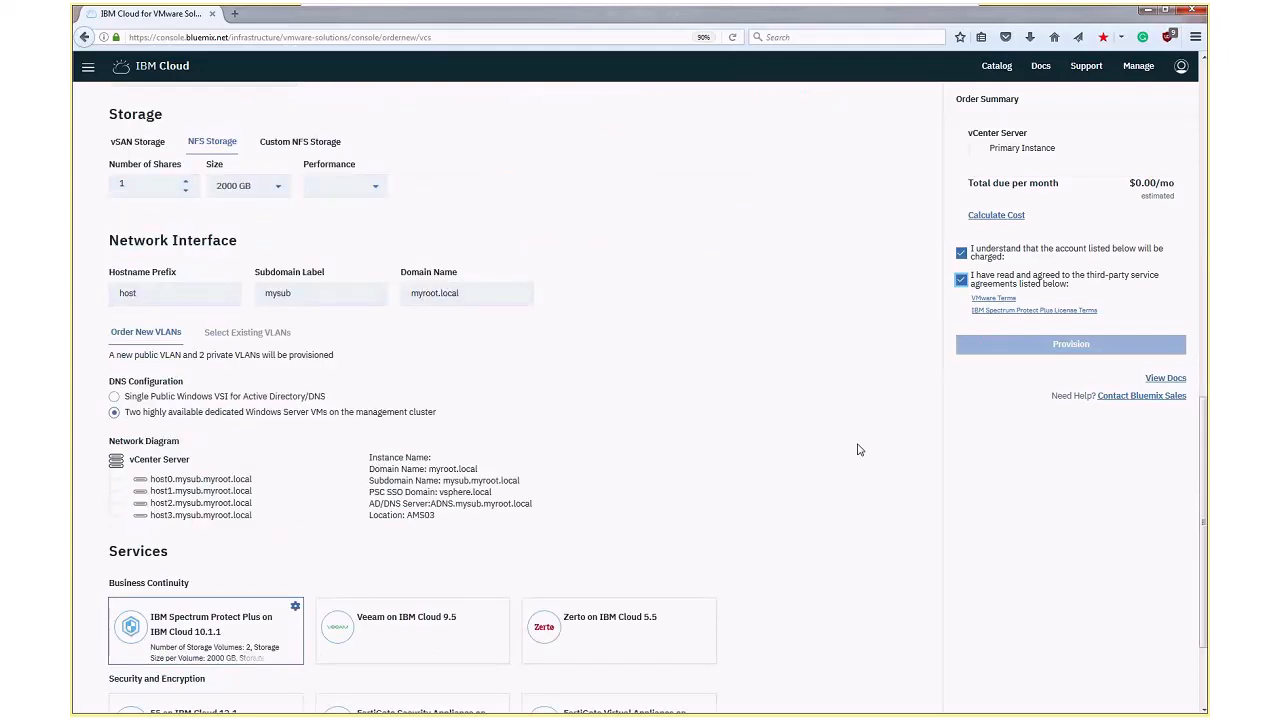
{"action": "scroll", "coordinate": [857, 450], "scroll_direction": "down", "scroll_amount": 2}
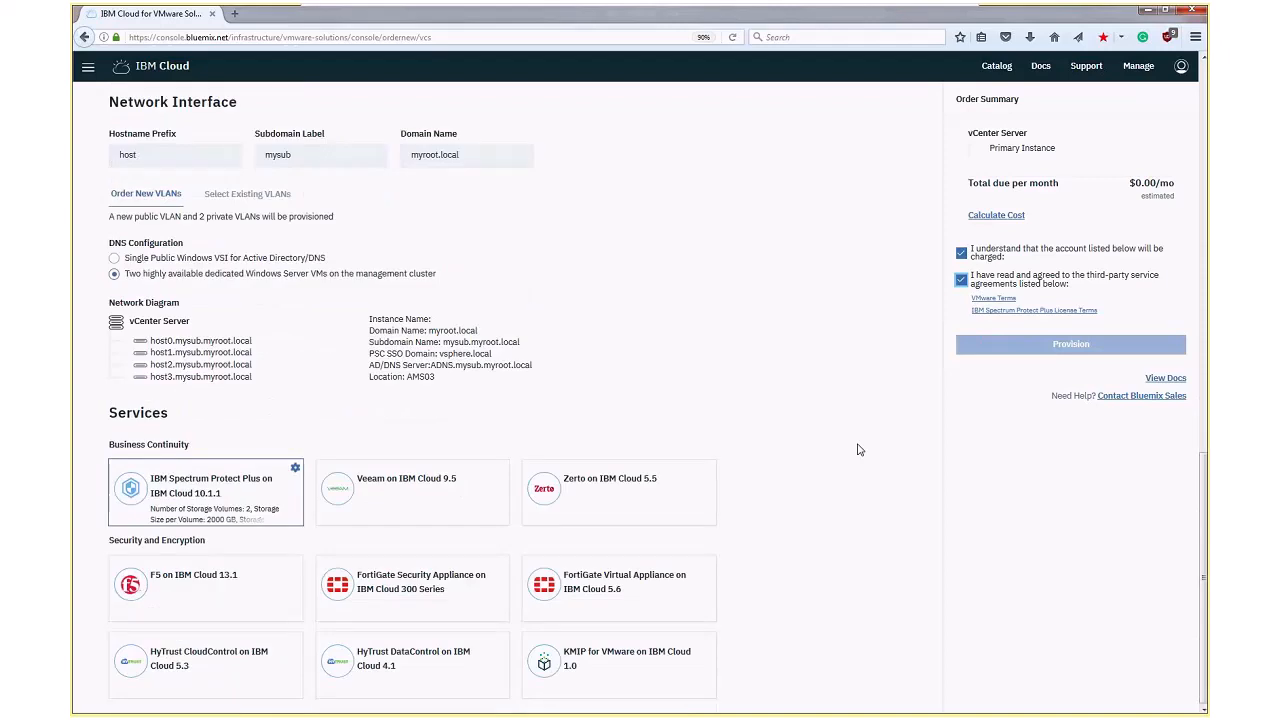
Open the Bare Metal Server order form from the catalog and choose Europe, LON06 - London, as the location
{"action": "left_click", "coordinate": [992, 66]}
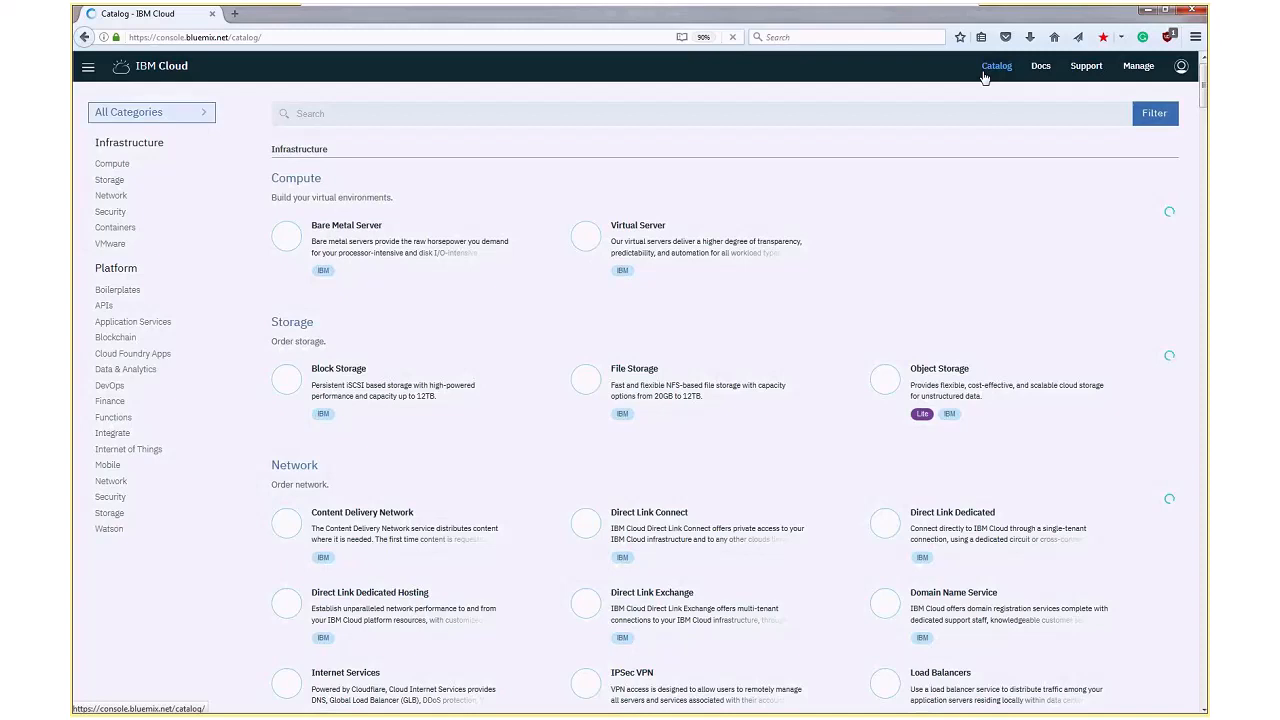
{"action": "left_click", "coordinate": [424, 259]}
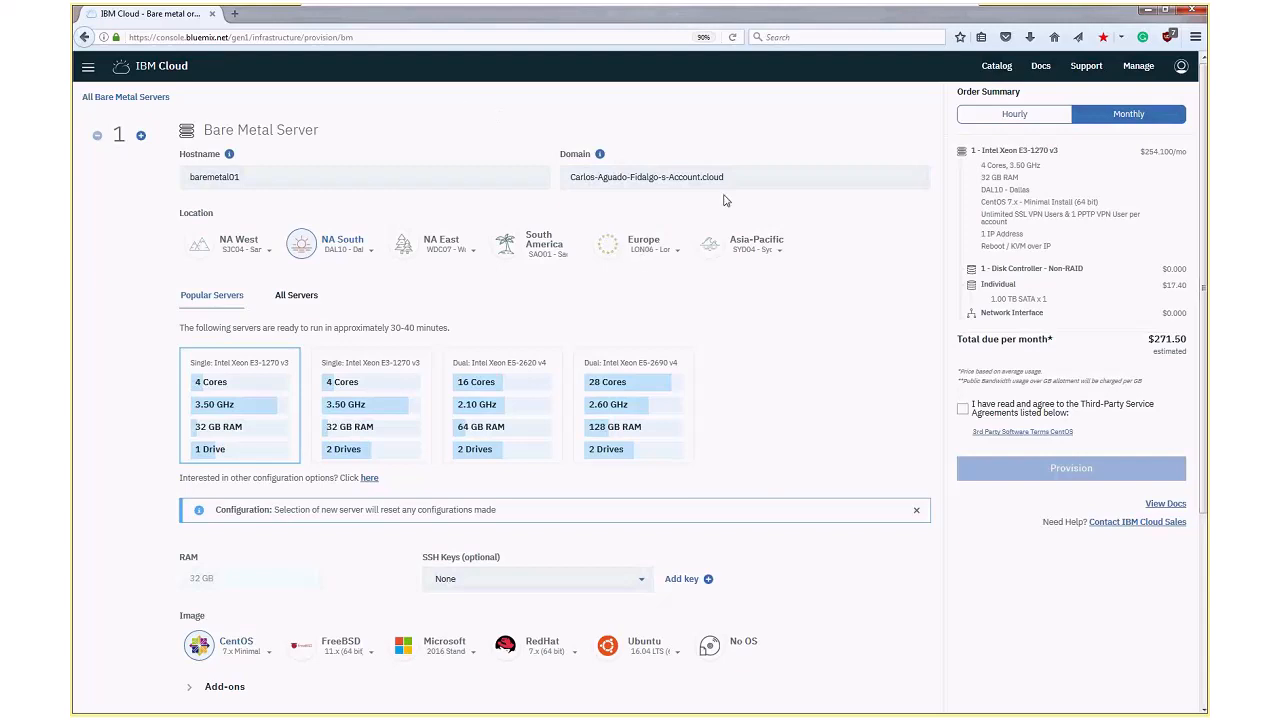
{"action": "left_click", "coordinate": [666, 258]}
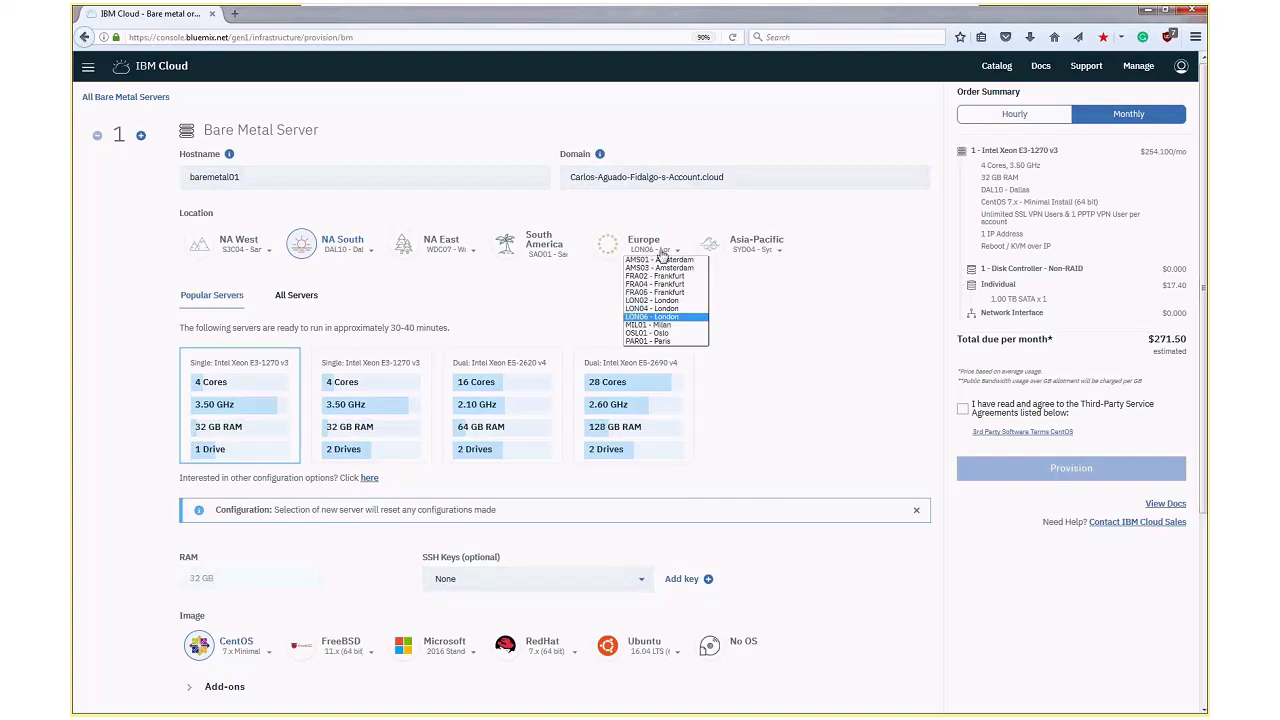
{"action": "left_click", "coordinate": [558, 310]}
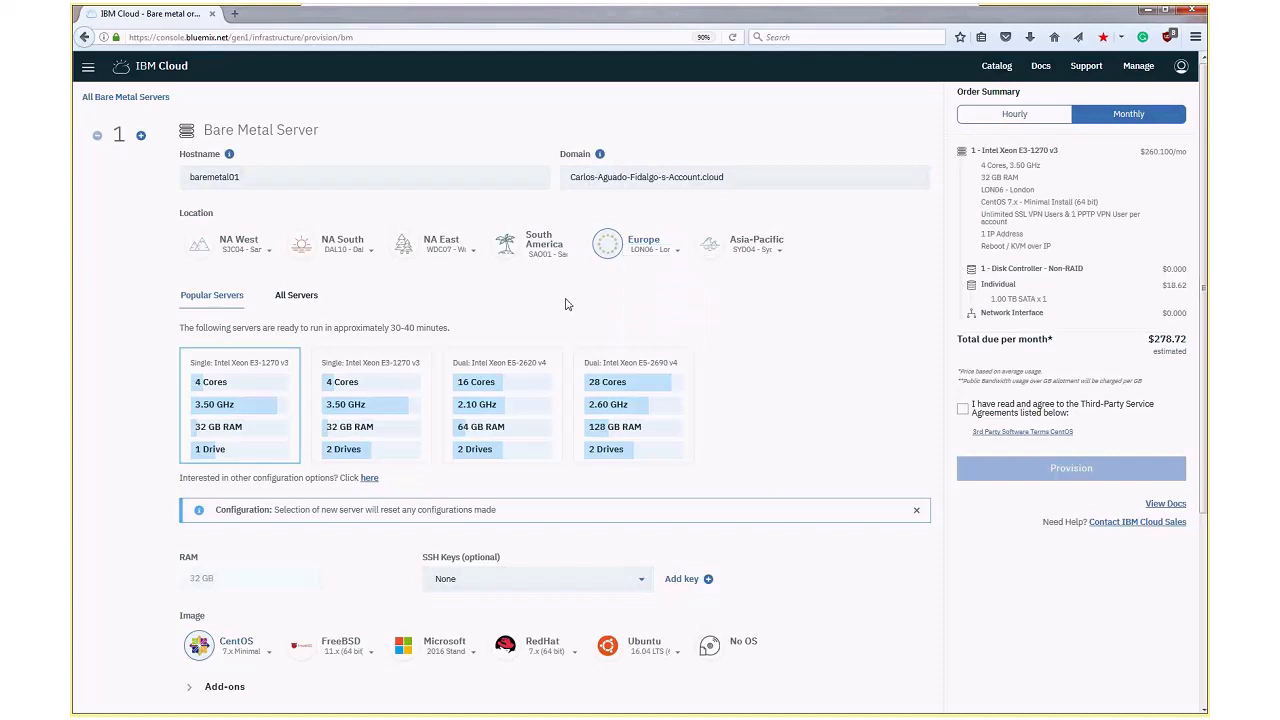
Show the full range of customized bare metal servers and restrict the list to GPU models
{"action": "left_click", "coordinate": [297, 296]}
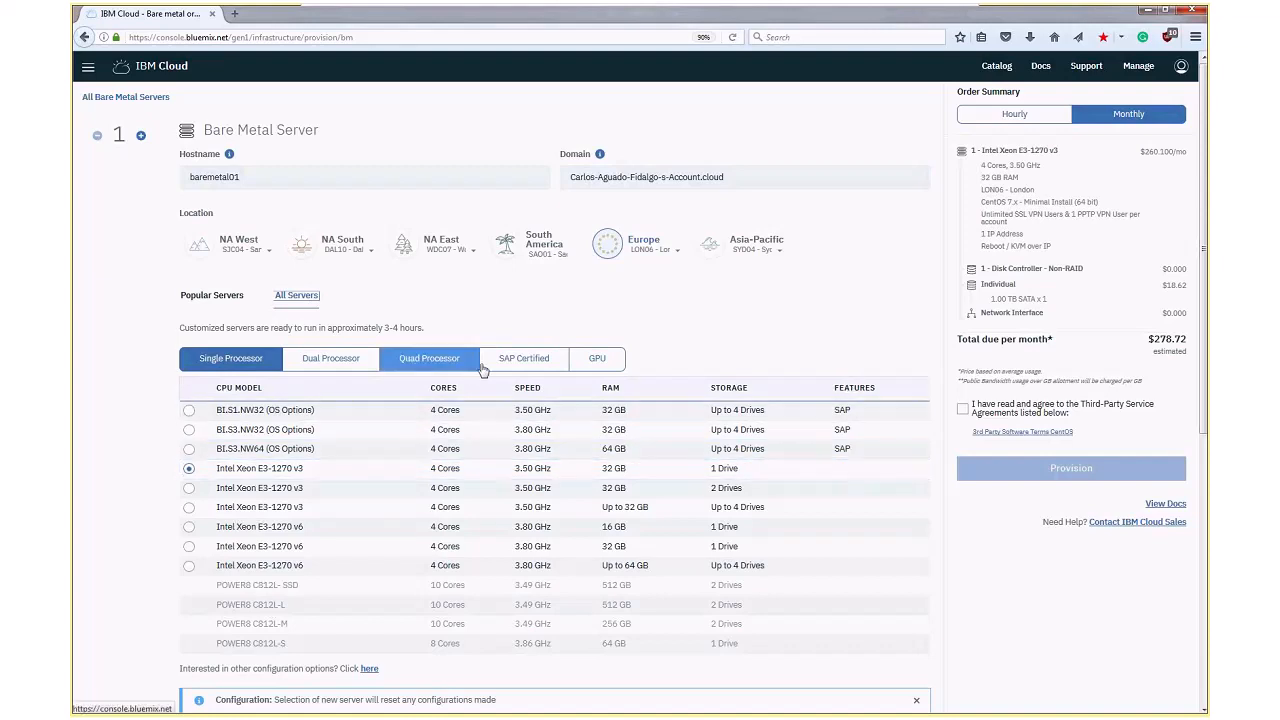
{"action": "left_click", "coordinate": [587, 364]}
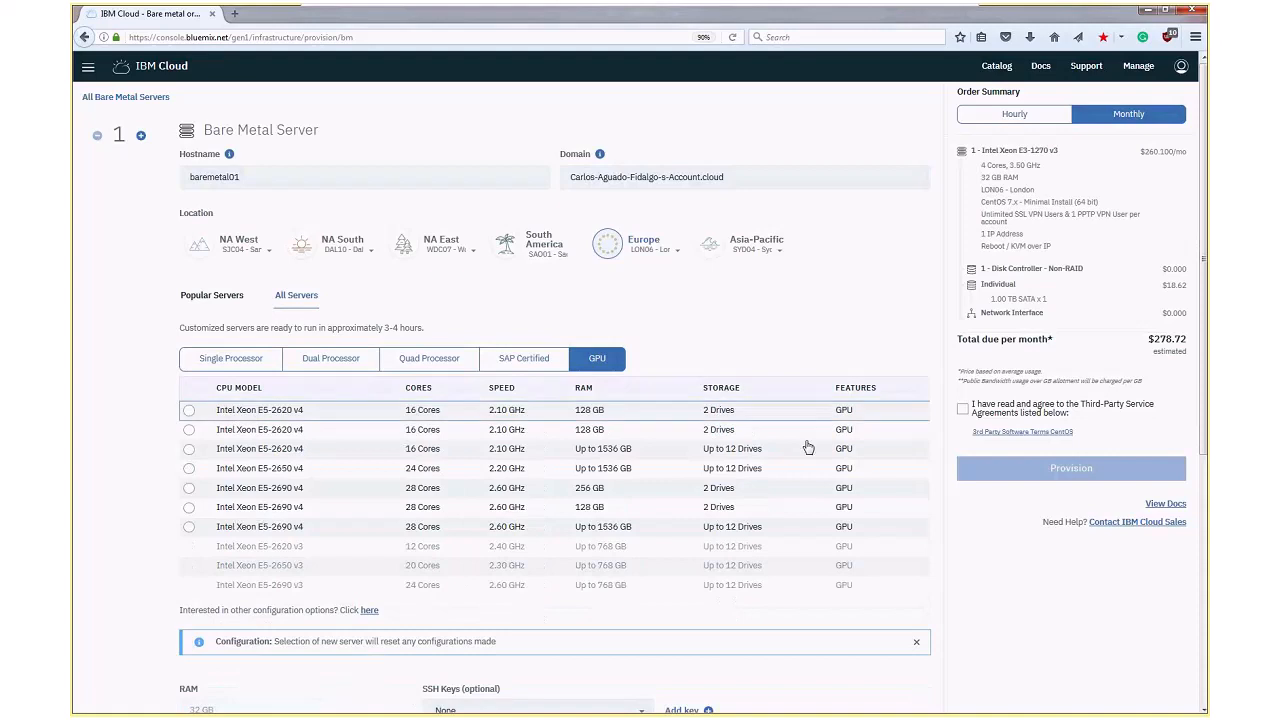
Browse the quad-processor and dual-processor server lists and select the 128 GB, two-drive Intel Xeon E5-2620 v4 with GPU
{"action": "left_click", "coordinate": [455, 360]}
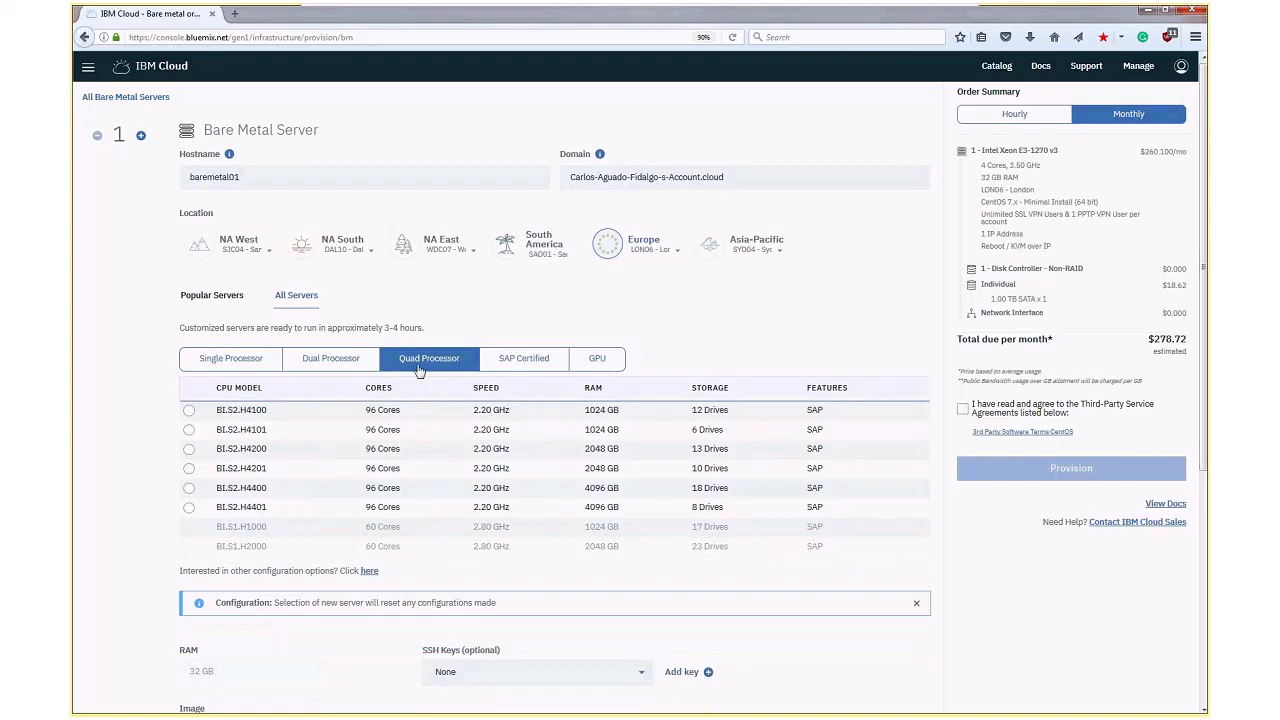
{"action": "left_click", "coordinate": [354, 363]}
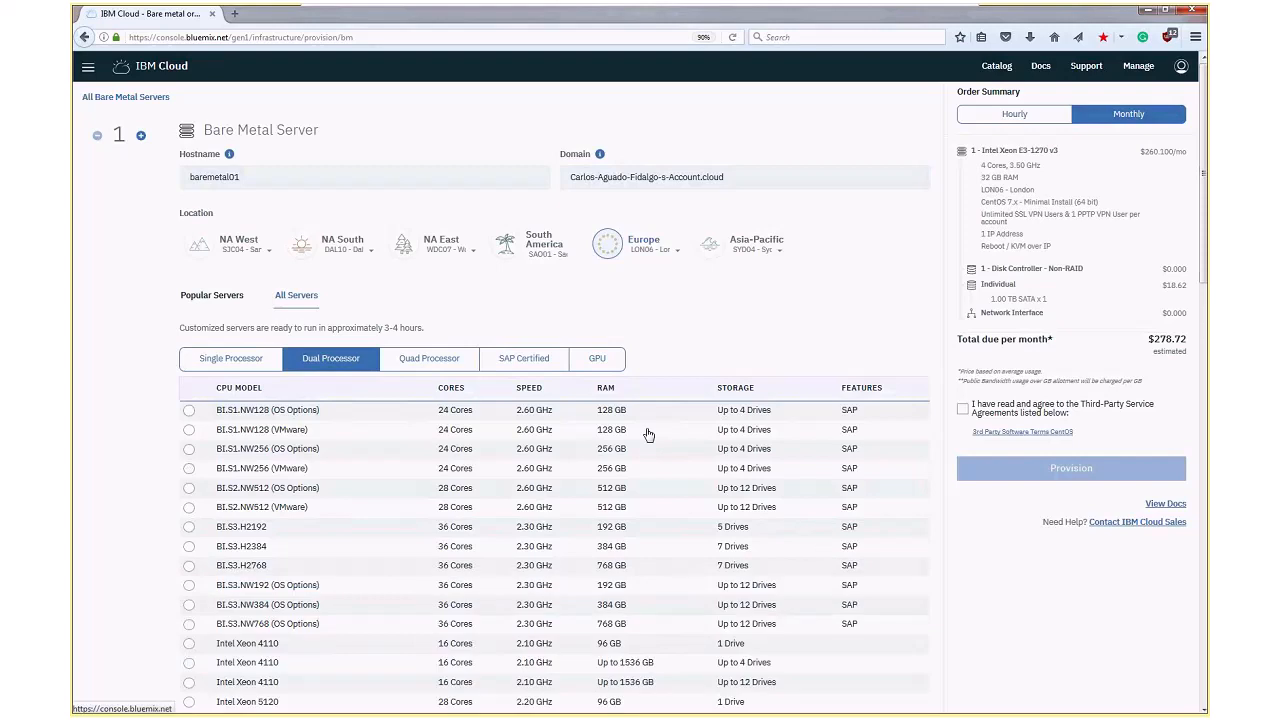
{"action": "scroll", "coordinate": [648, 434], "scroll_direction": "down", "scroll_amount": 3}
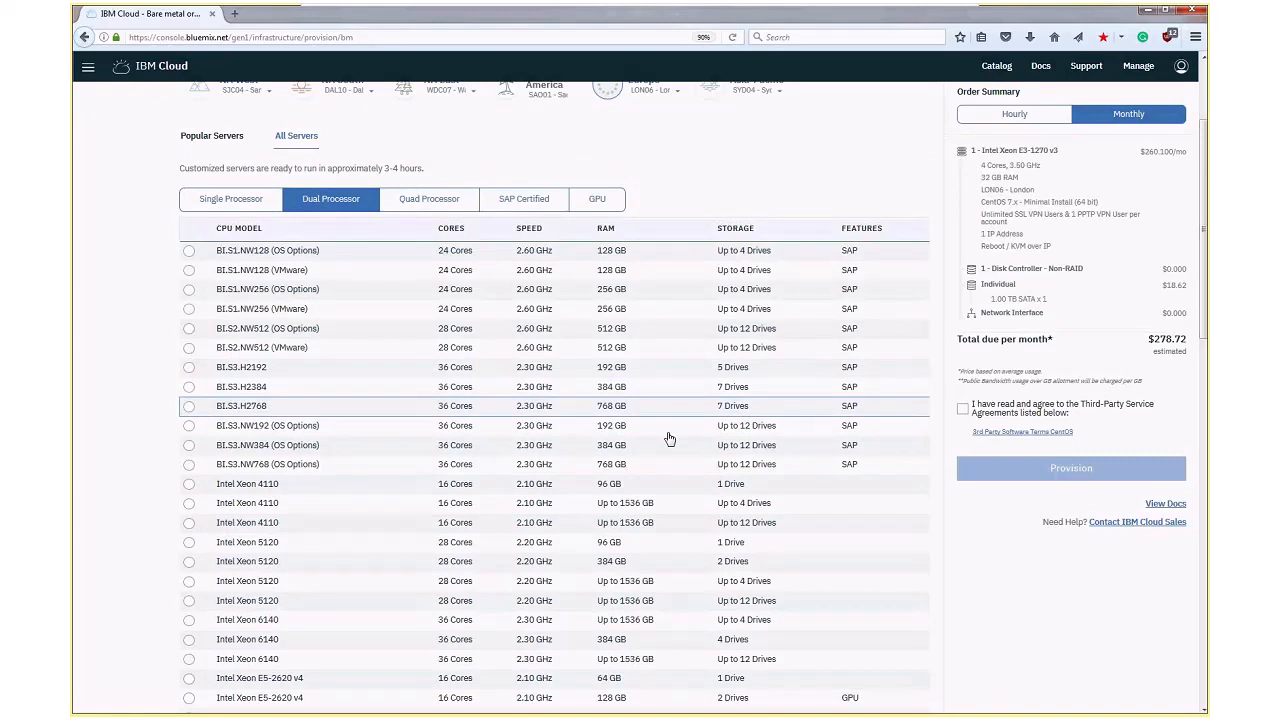
{"action": "scroll", "coordinate": [669, 439], "scroll_direction": "down", "scroll_amount": 2}
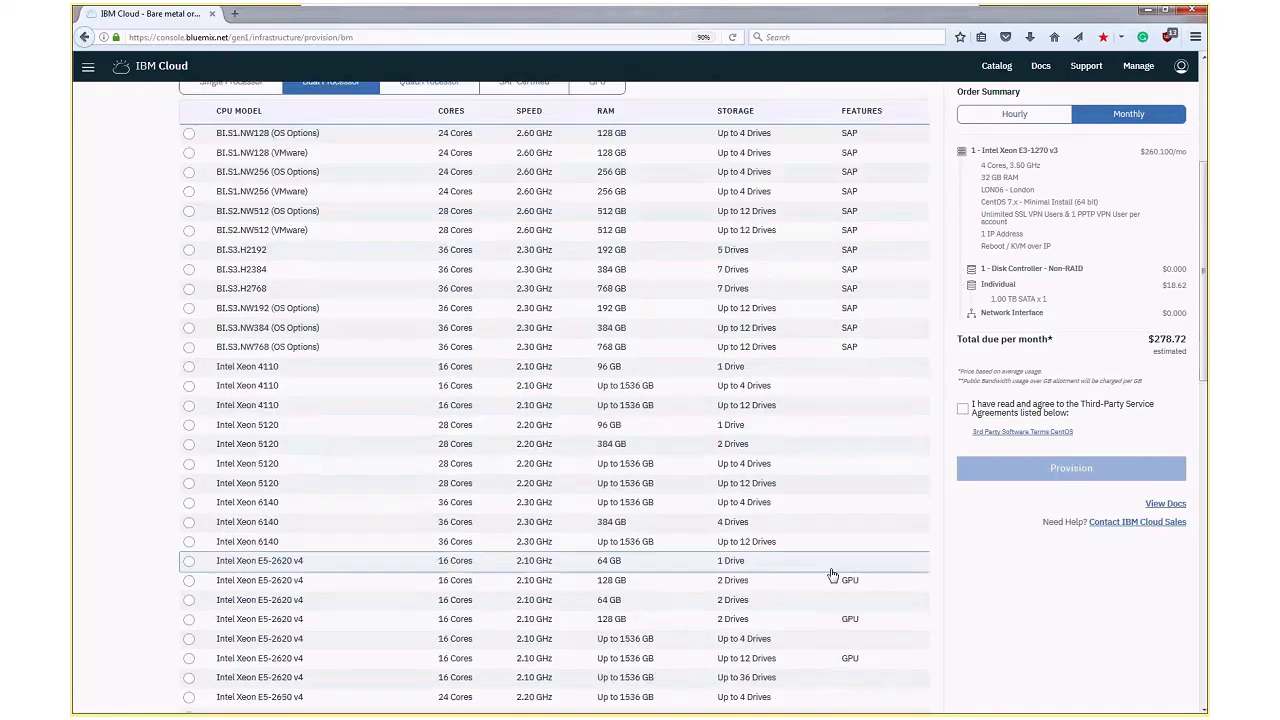
{"action": "left_click", "coordinate": [164, 591]}
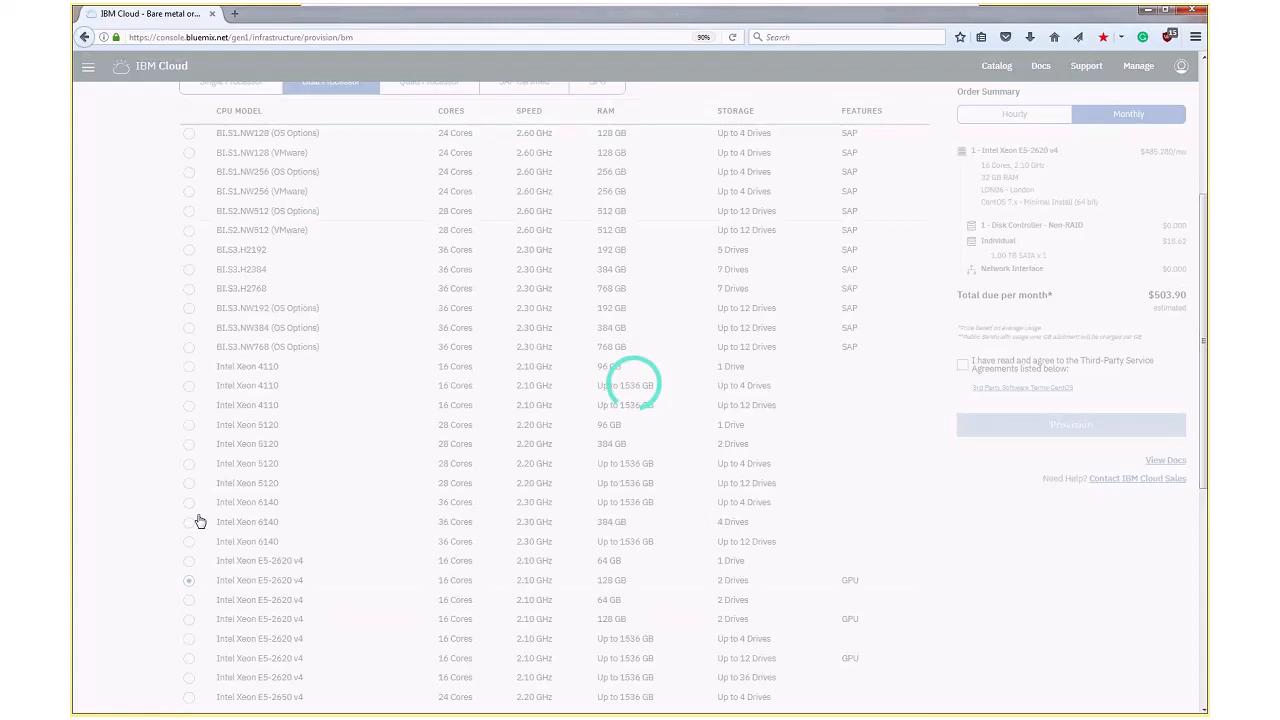
Dismiss the configuration notice, open the other configuration options below the server list, and maximize the separate order window
{"action": "scroll", "coordinate": [201, 529], "scroll_direction": "down", "scroll_amount": 3}
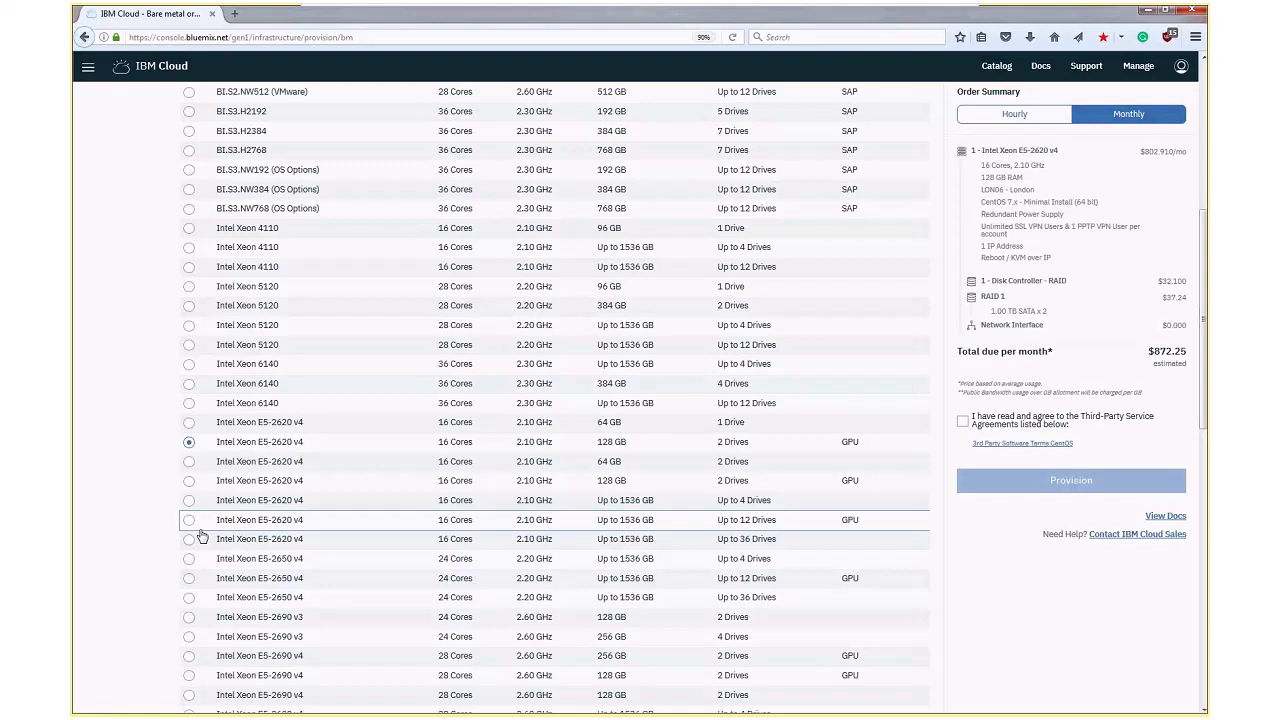
{"action": "scroll", "coordinate": [916, 478], "scroll_direction": "down", "scroll_amount": 10}
{"action": "left_click", "coordinate": [916, 472]}
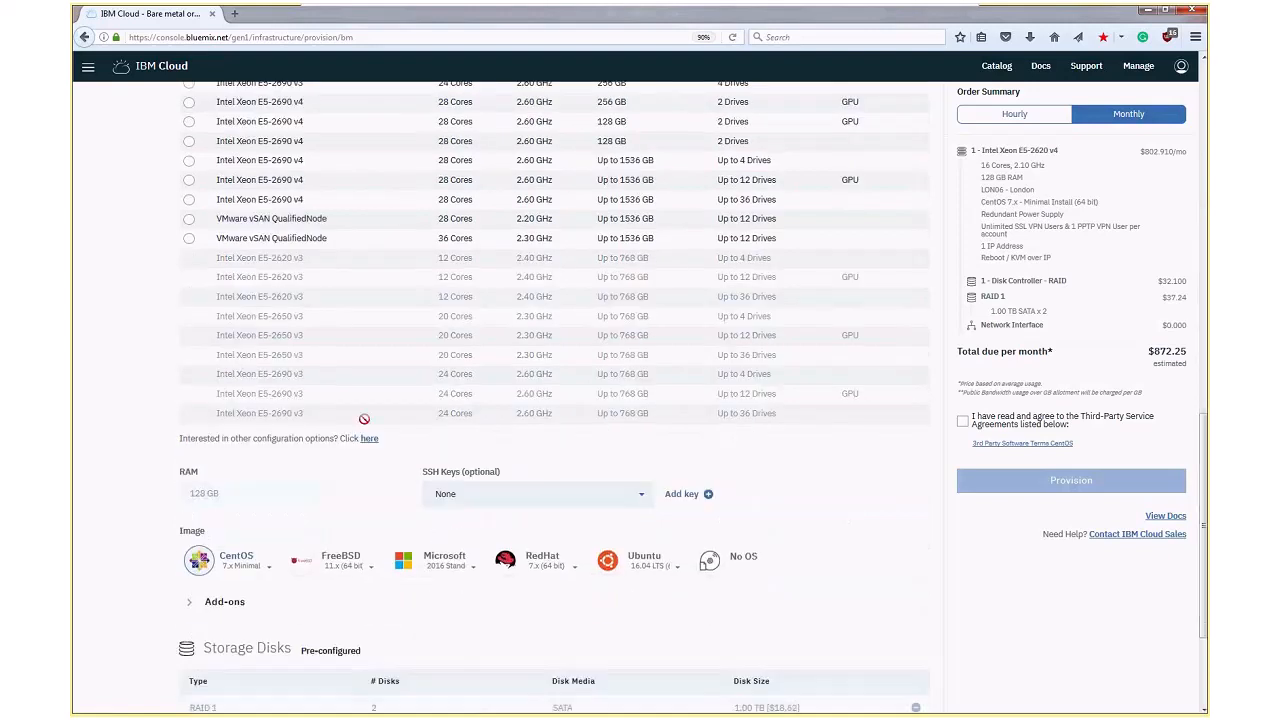
{"action": "left_click", "coordinate": [369, 438]}
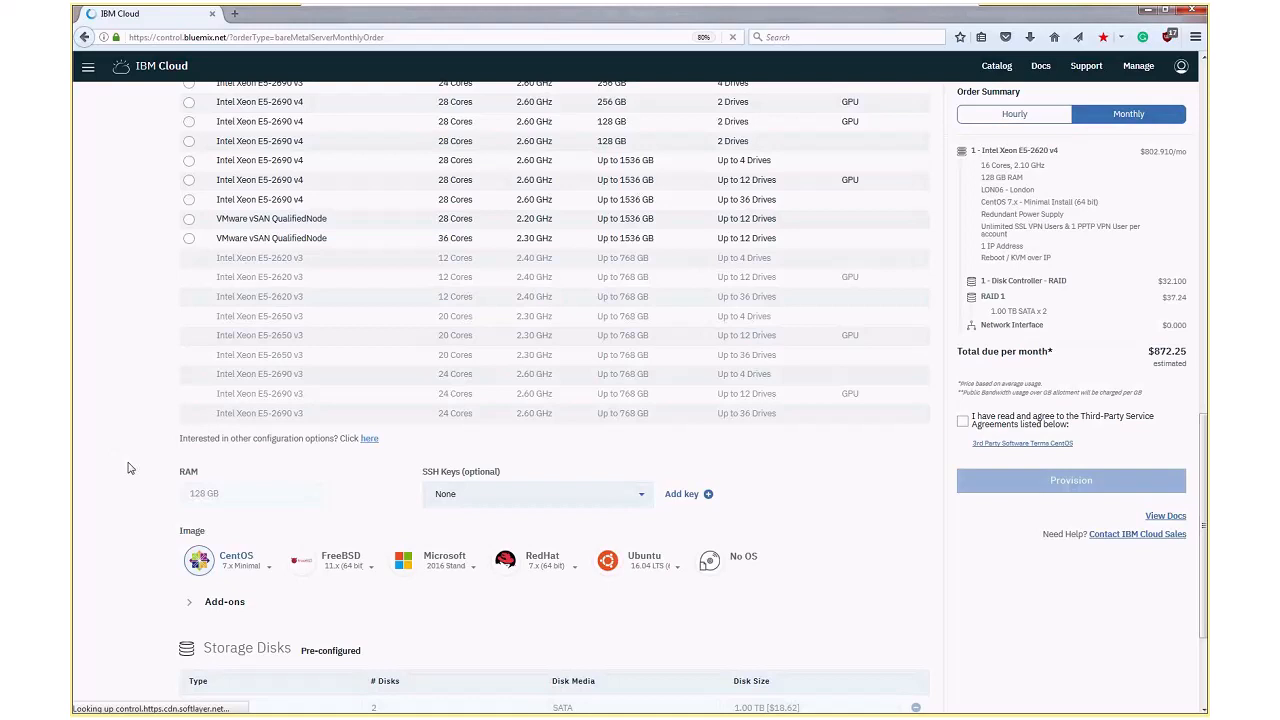
{"action": "scroll", "coordinate": [135, 468], "scroll_direction": "down", "scroll_amount": 3}
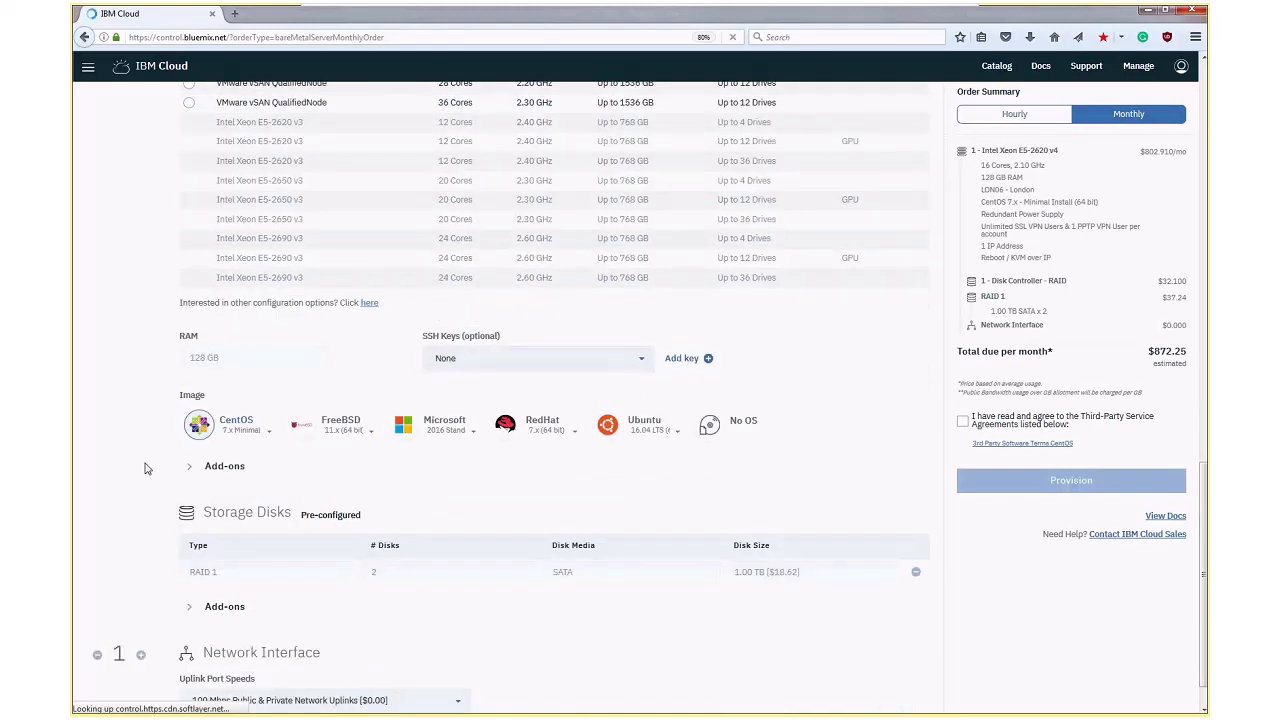
{"action": "scroll", "coordinate": [144, 468], "scroll_direction": "down", "scroll_amount": 1}
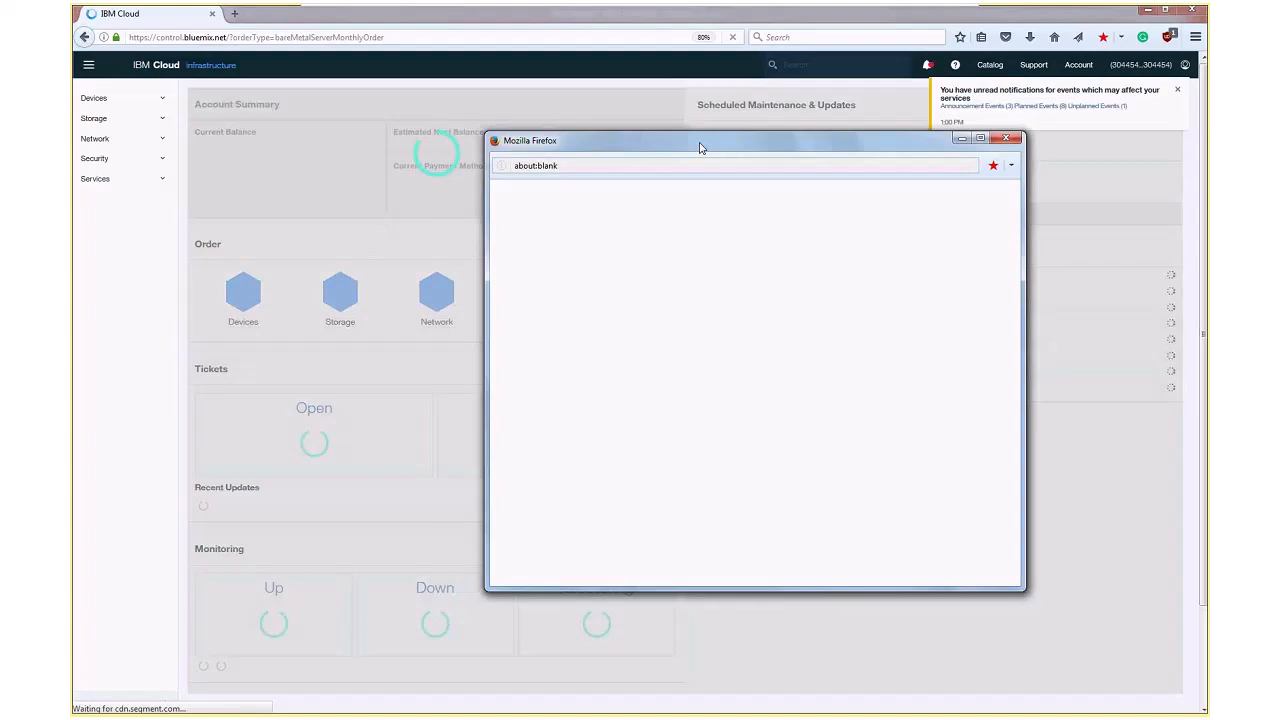
{"action": "left_click_drag", "start_coordinate": [700, 148], "coordinate": [682, 144]}
{"action": "left_click", "coordinate": [959, 137]}
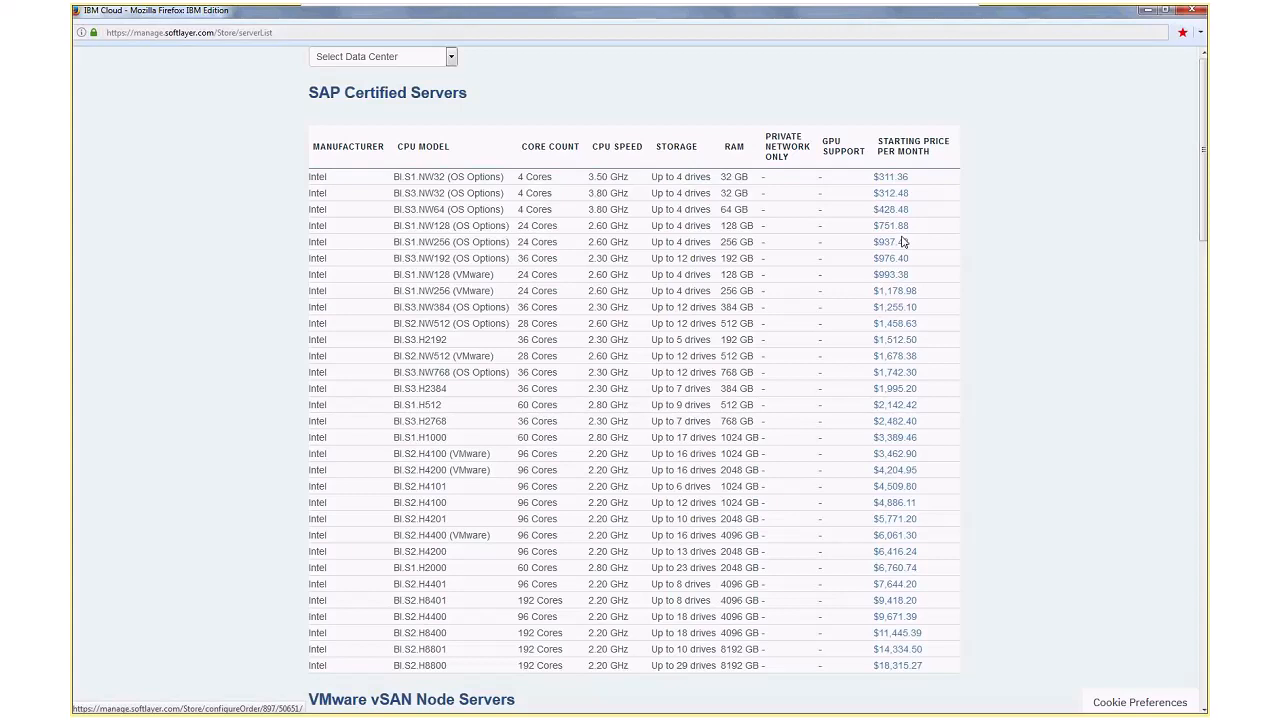
Open the monthly configuration of a Dual Intel Xeon Scalable family (4 Drives) server and choose AMS03 - Amsterdam as data center
{"action": "scroll", "coordinate": [903, 242], "scroll_direction": "down", "scroll_amount": 4}
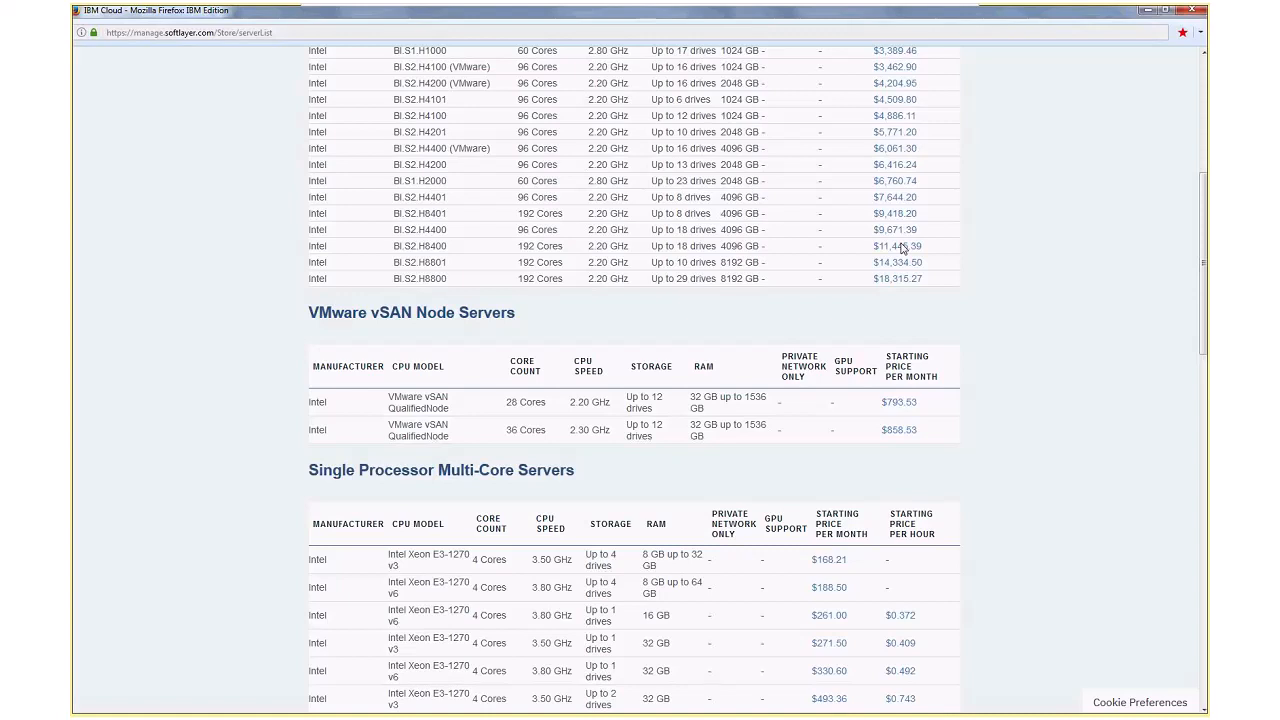
{"action": "scroll", "coordinate": [903, 248], "scroll_direction": "down", "scroll_amount": 10}
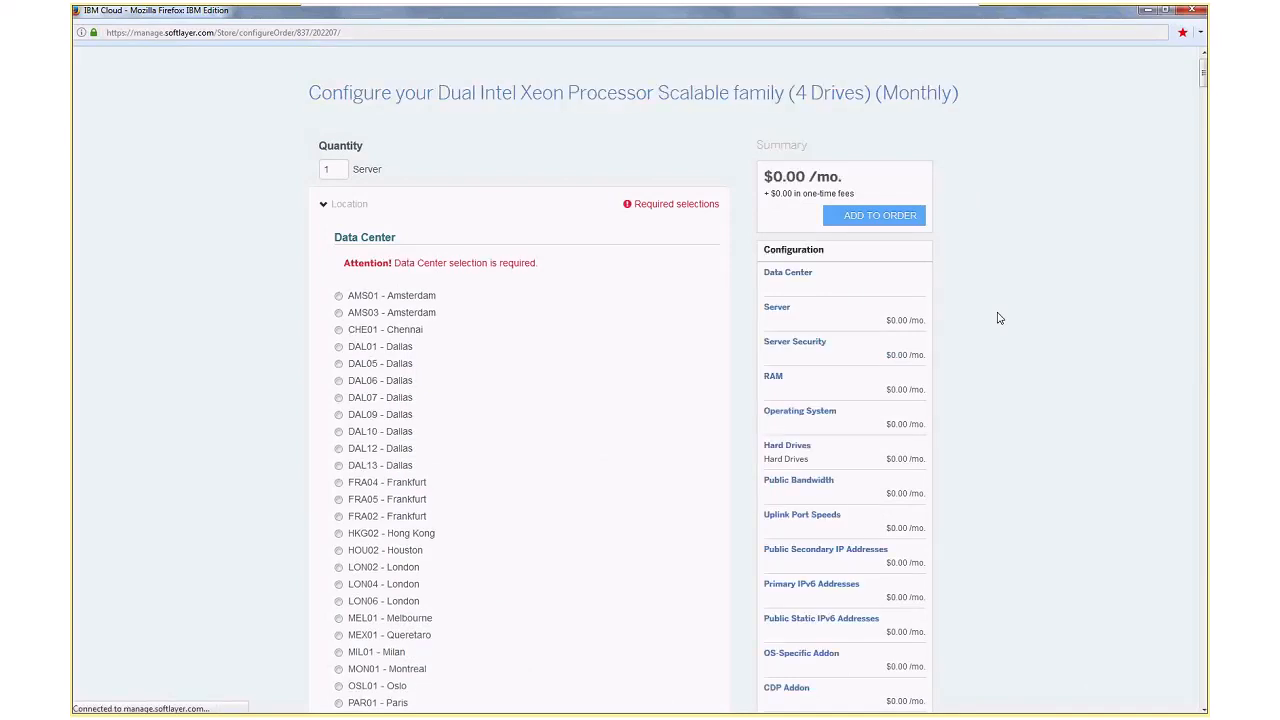
{"action": "left_click", "coordinate": [412, 314]}
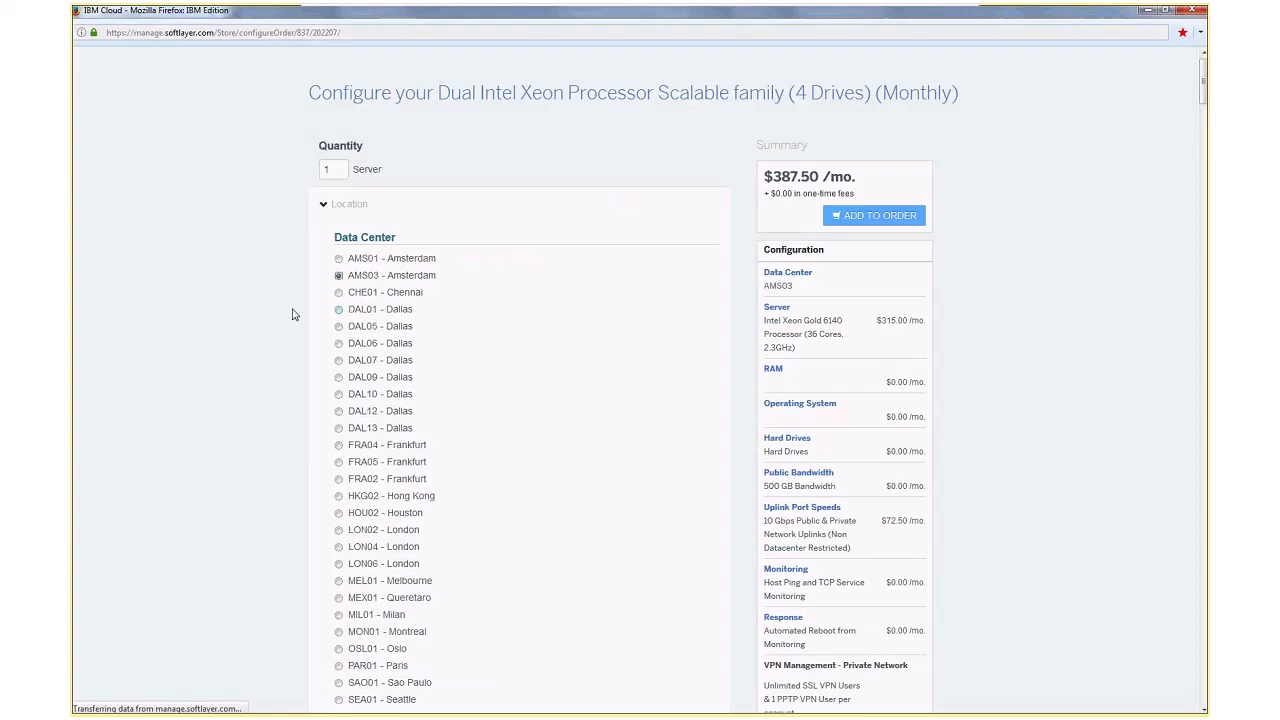
Set the server's memory to the 64 GB RAM option priced at $295.80
{"action": "scroll", "coordinate": [292, 314], "scroll_direction": "down", "scroll_amount": 10}
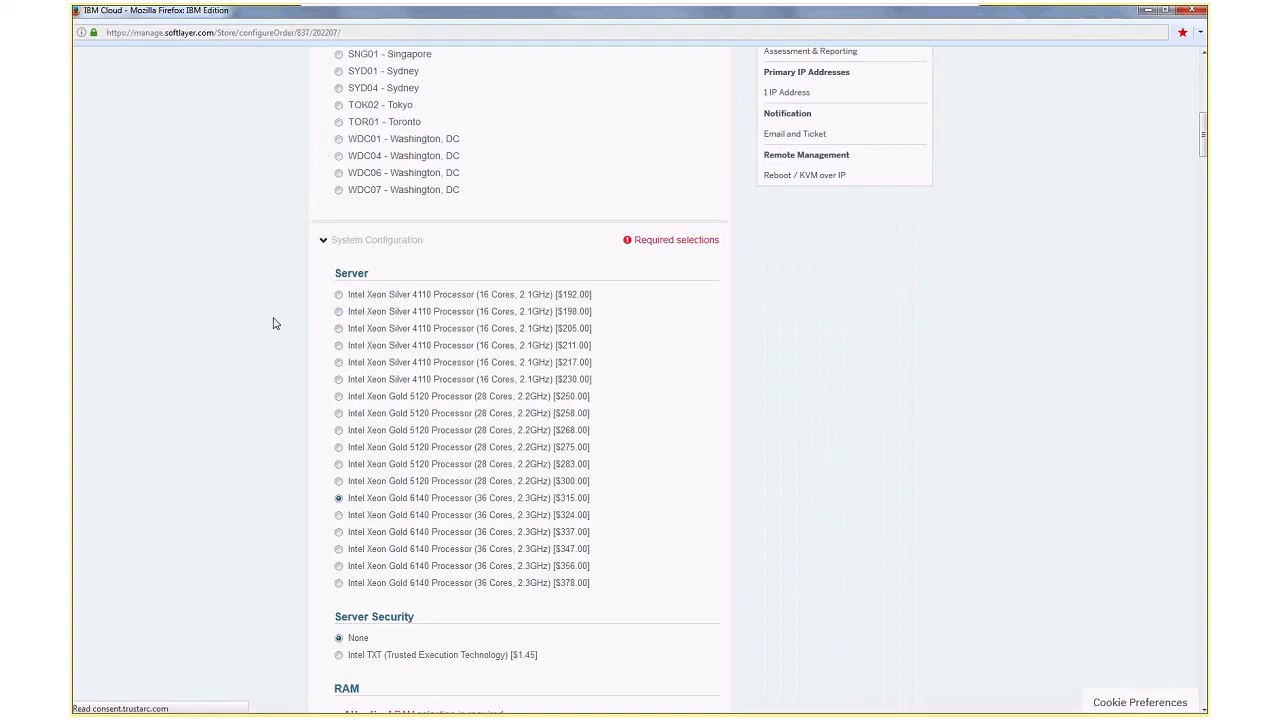
{"action": "scroll", "coordinate": [276, 323], "scroll_direction": "down", "scroll_amount": 10}
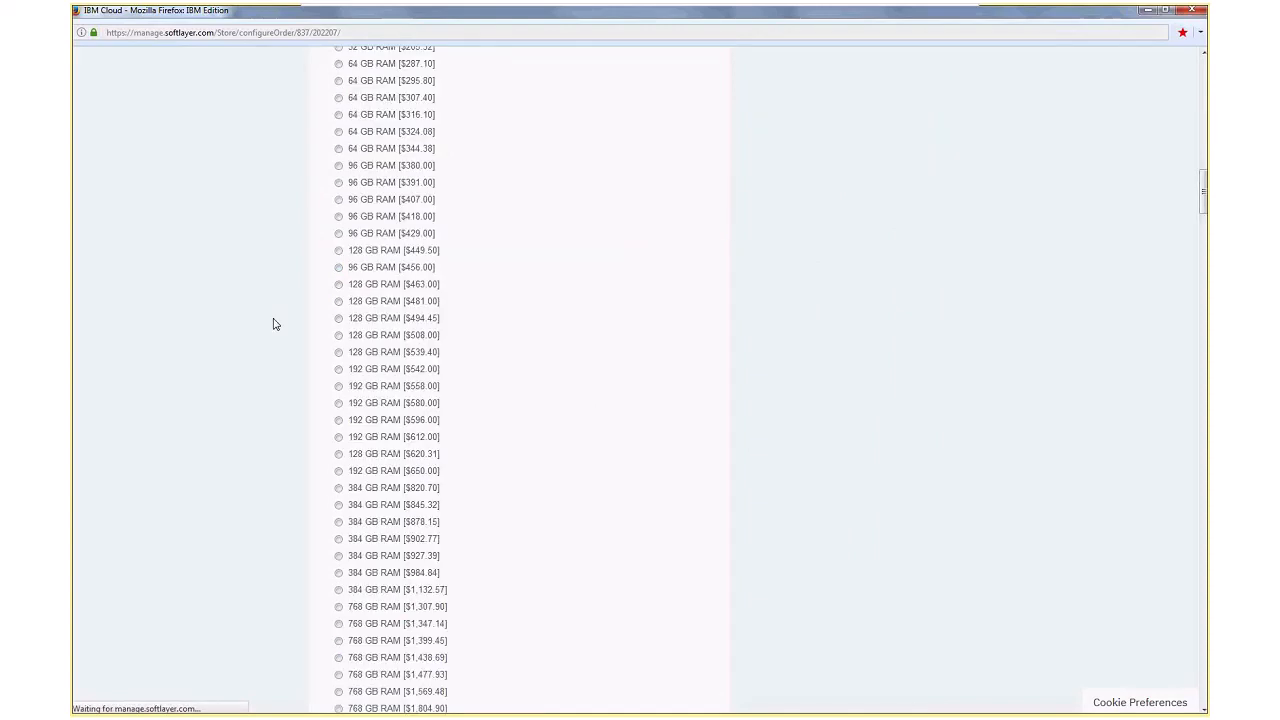
{"action": "scroll", "coordinate": [276, 323], "scroll_direction": "up", "scroll_amount": 5}
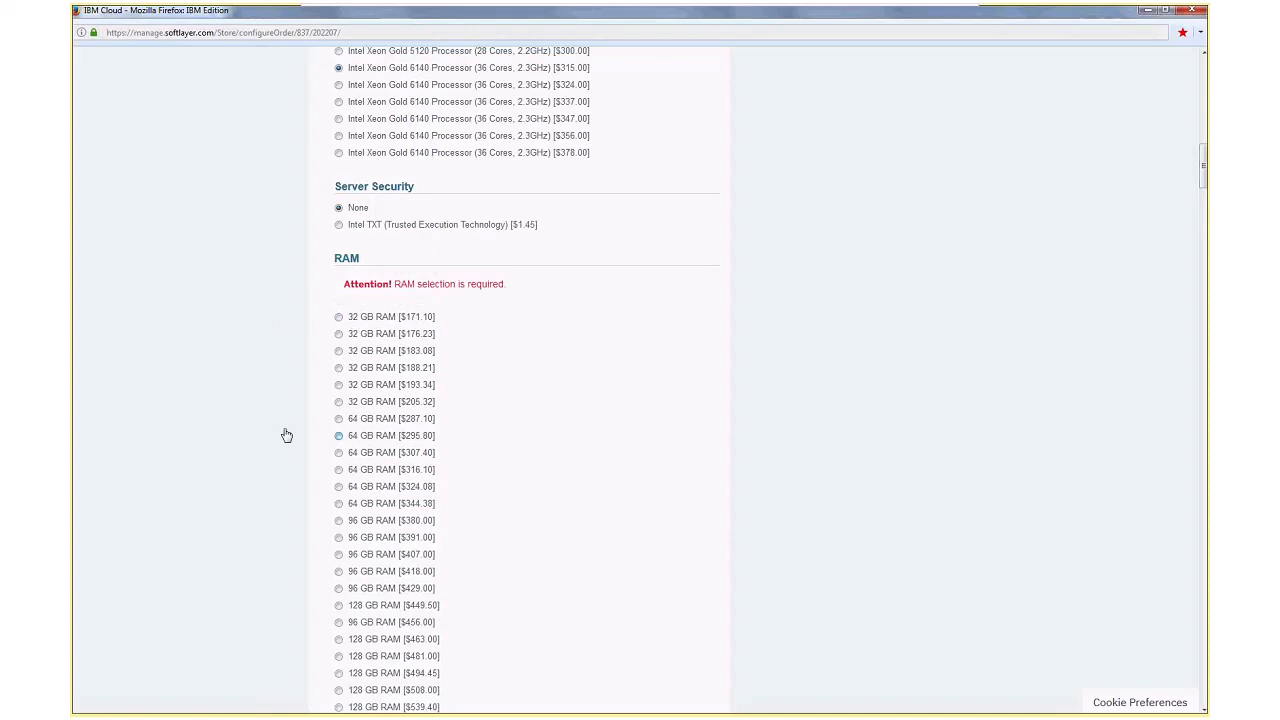
{"action": "left_click", "coordinate": [338, 436]}
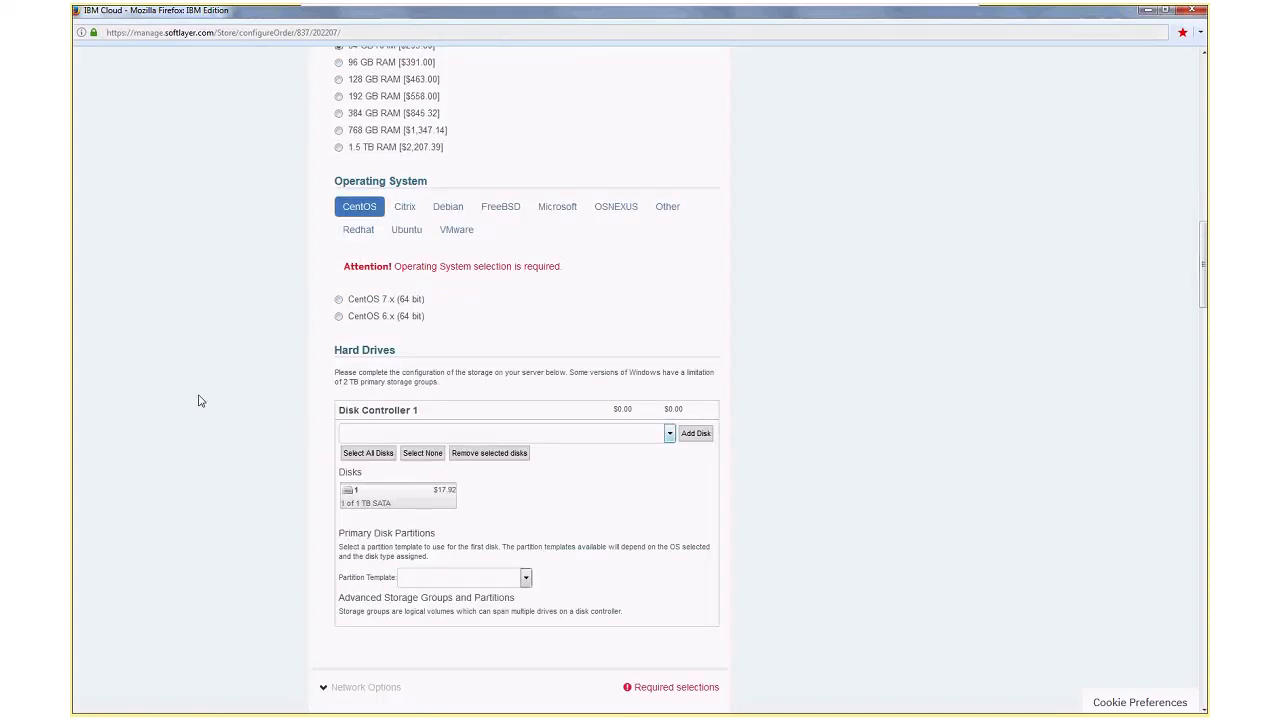
Select VMware Server Virtualization 6.5 (2 Processor) at $235.63 as the operating system and check the Other category for alternatives
{"action": "scroll", "coordinate": [198, 400], "scroll_direction": "down", "scroll_amount": 5}
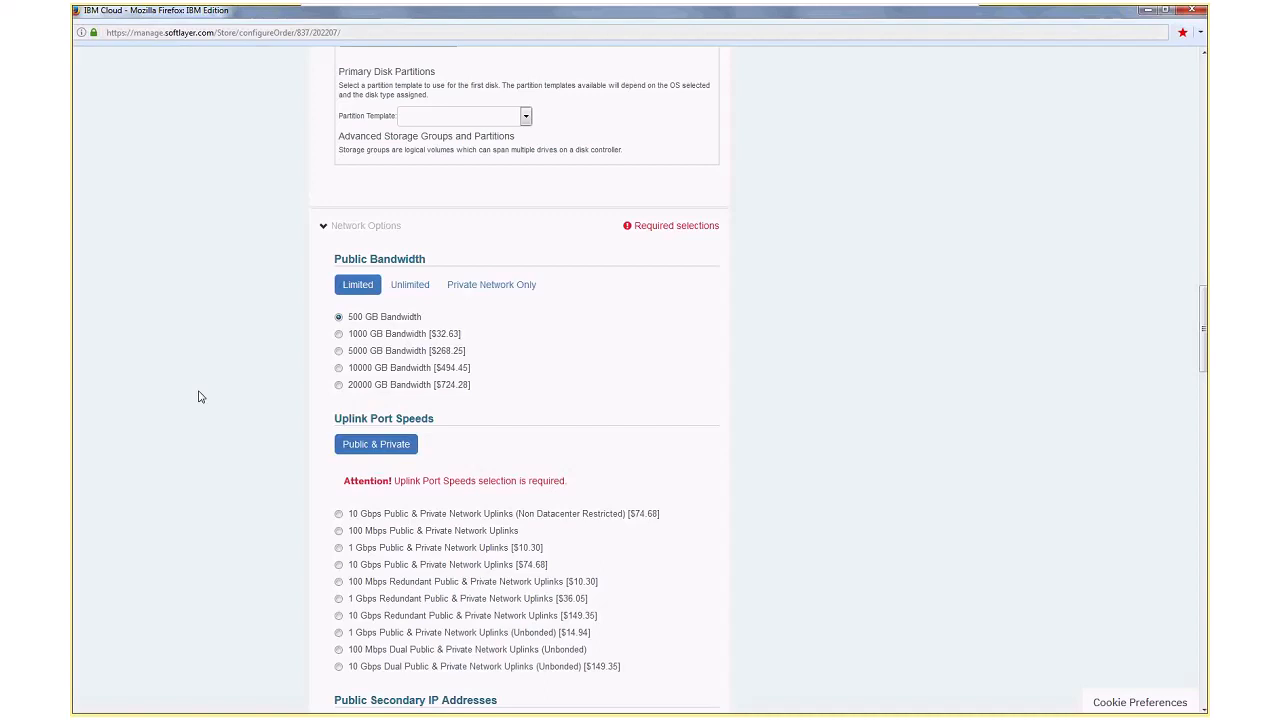
{"action": "scroll", "coordinate": [200, 395], "scroll_direction": "up", "scroll_amount": 4}
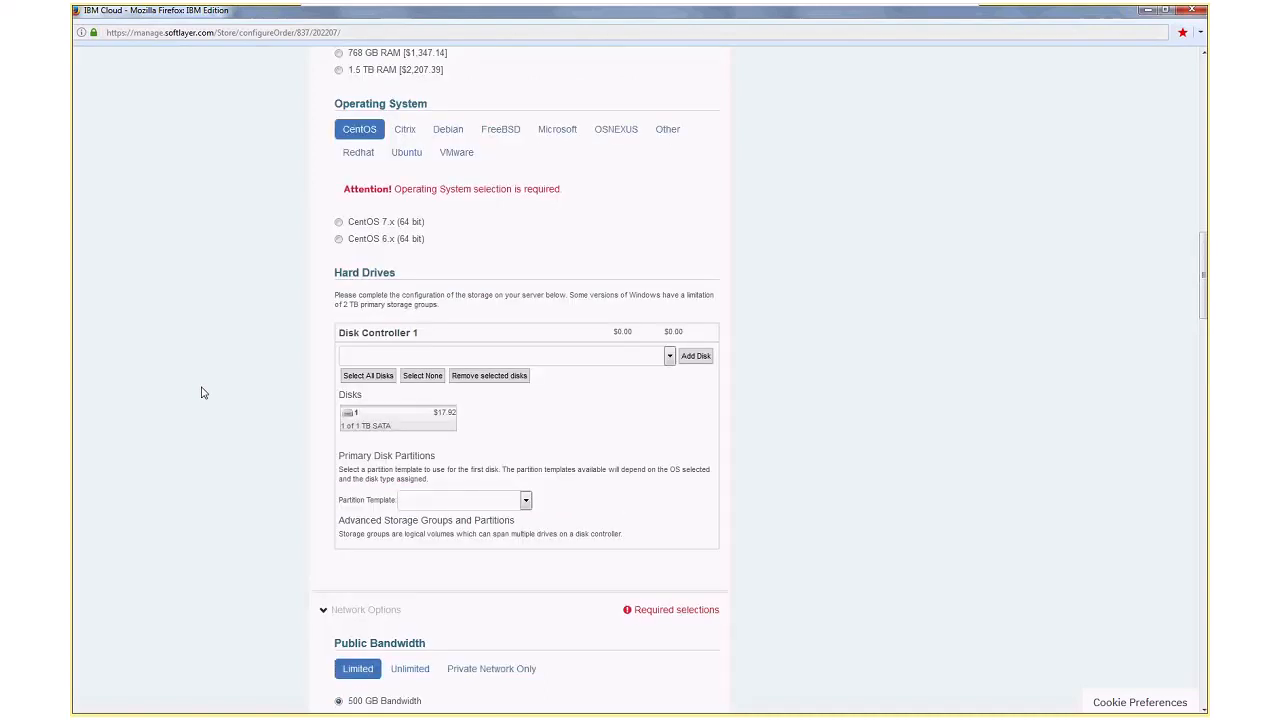
{"action": "scroll", "coordinate": [202, 392], "scroll_direction": "up", "scroll_amount": 1}
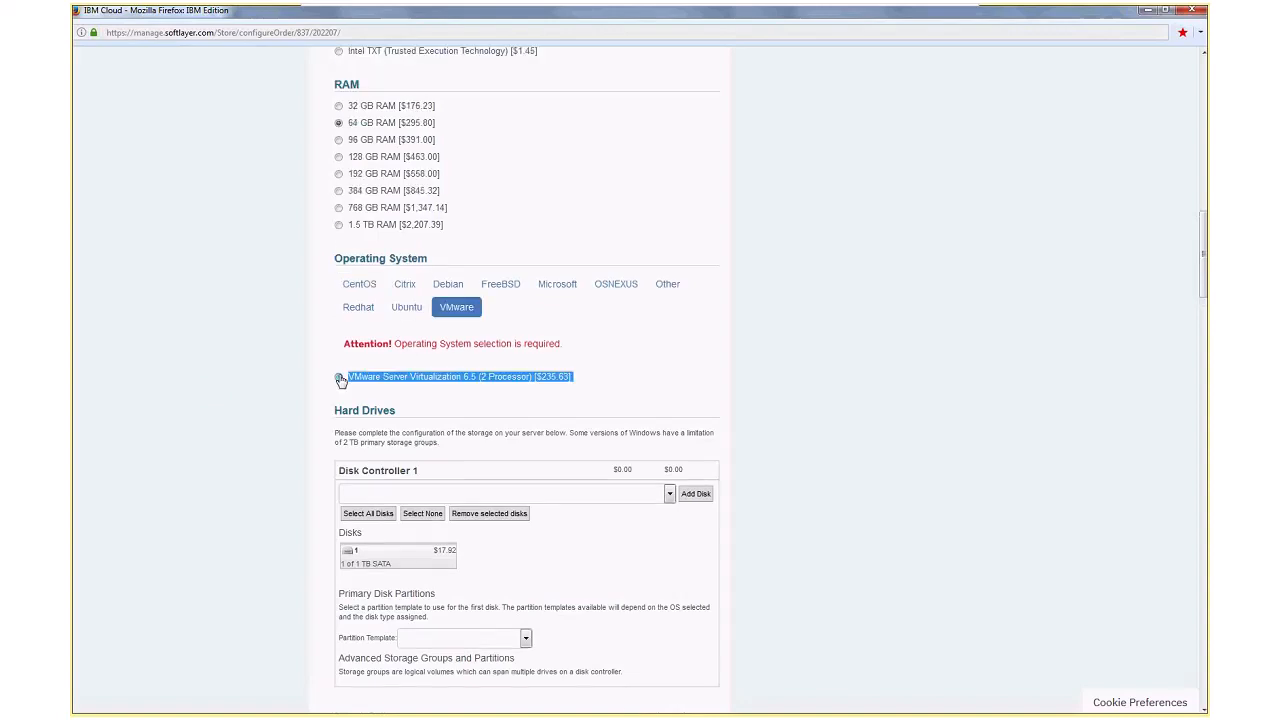
{"action": "left_click", "coordinate": [442, 380]}
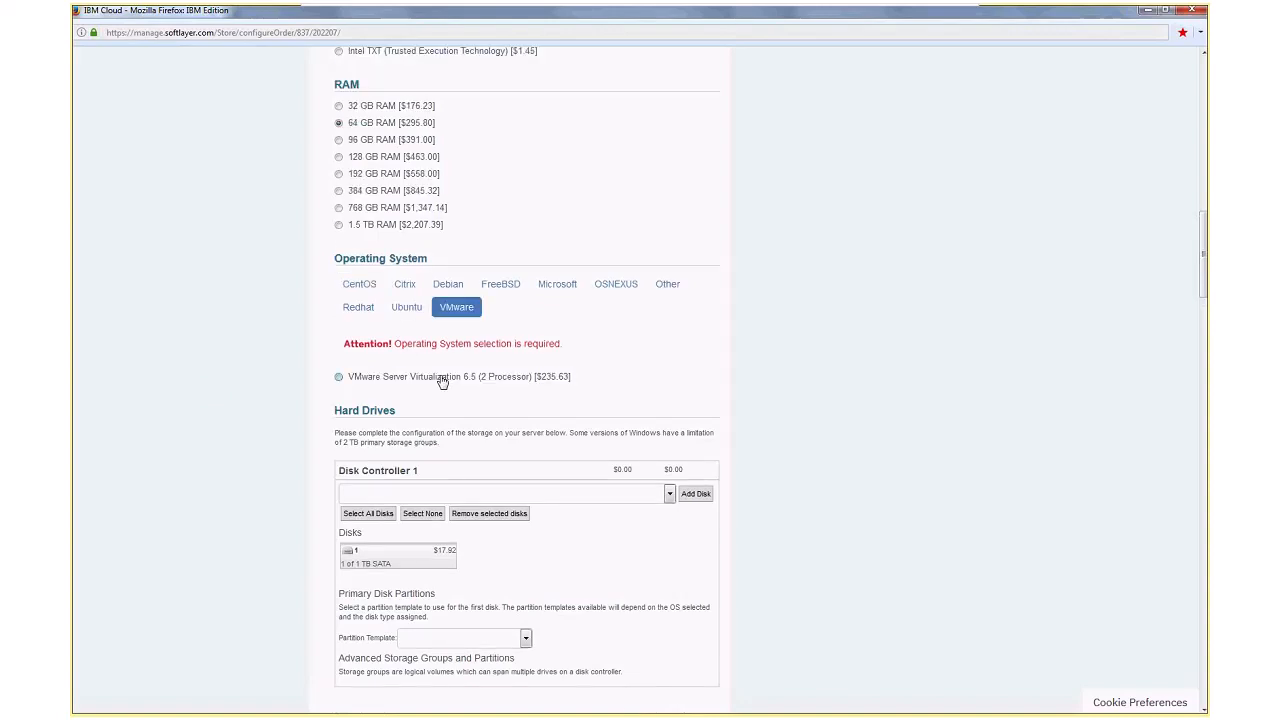
{"action": "left_click", "coordinate": [442, 378]}
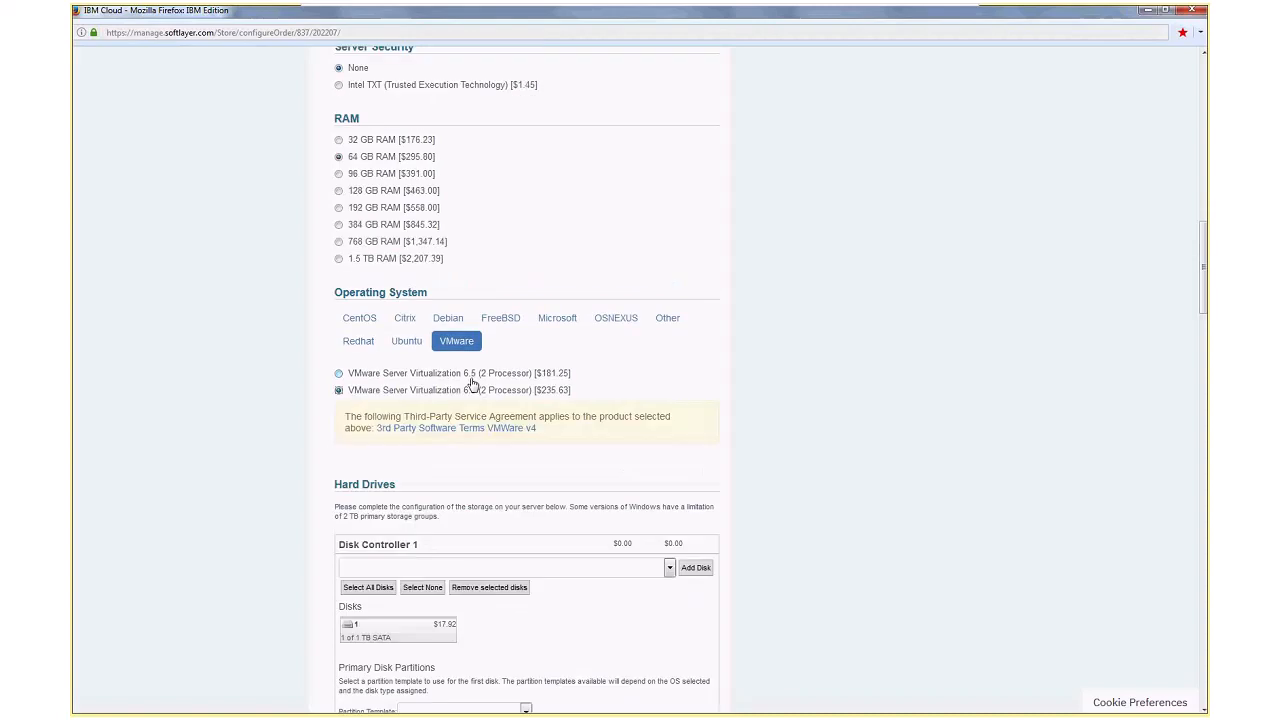
{"action": "left_click", "coordinate": [668, 318]}
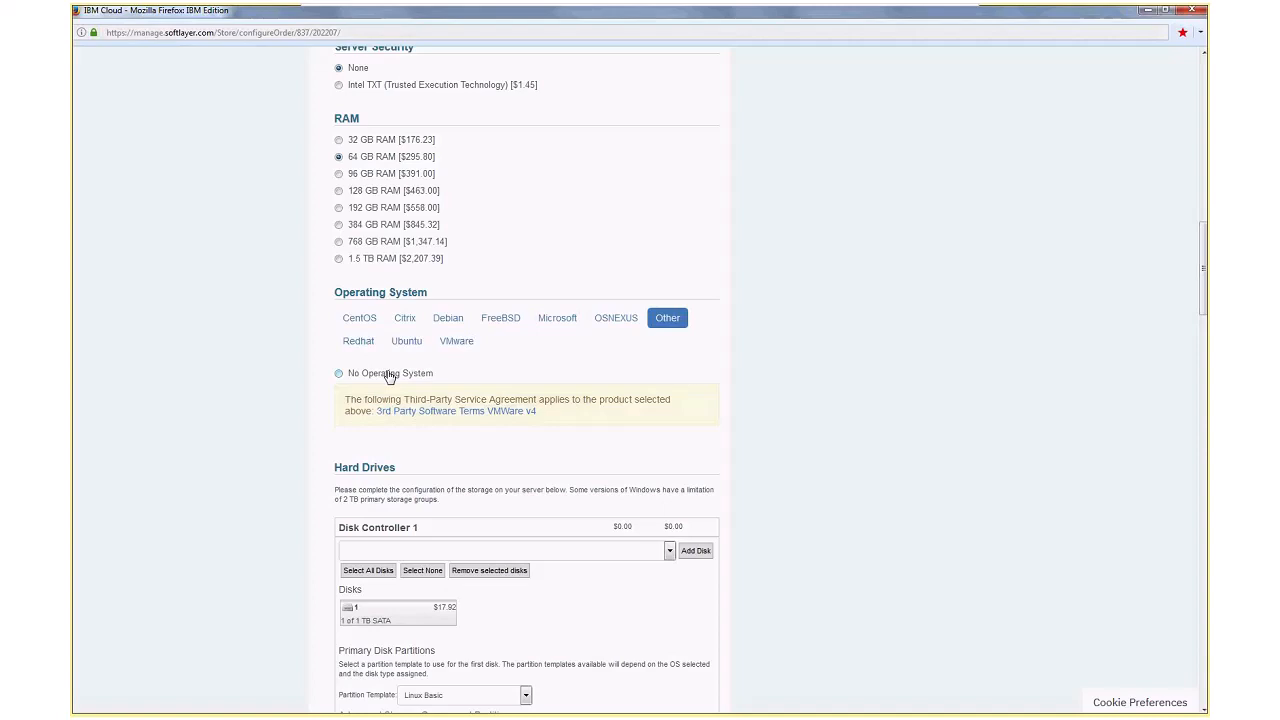
{"action": "left_click", "coordinate": [456, 341]}
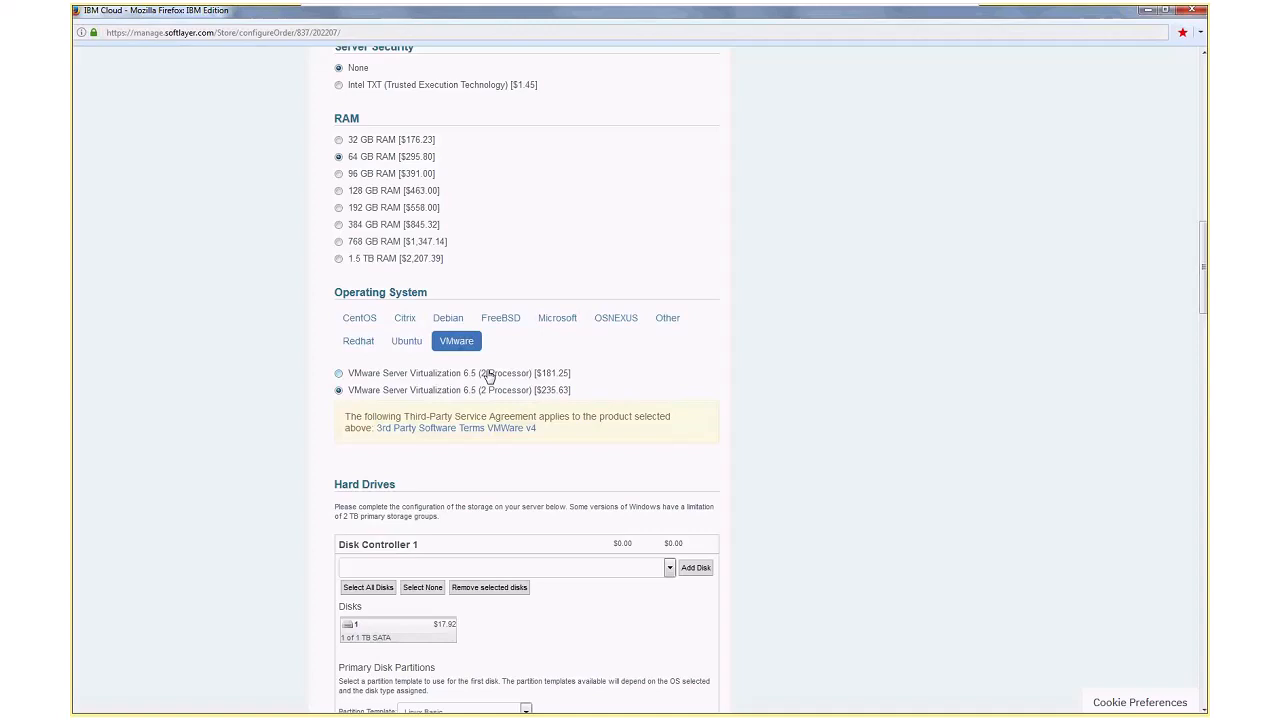
Add a second 1.00 TB SATA disk to Disk Controller 1
{"action": "scroll", "coordinate": [488, 375], "scroll_direction": "down", "scroll_amount": 3}
{"action": "left_click", "coordinate": [459, 416]}
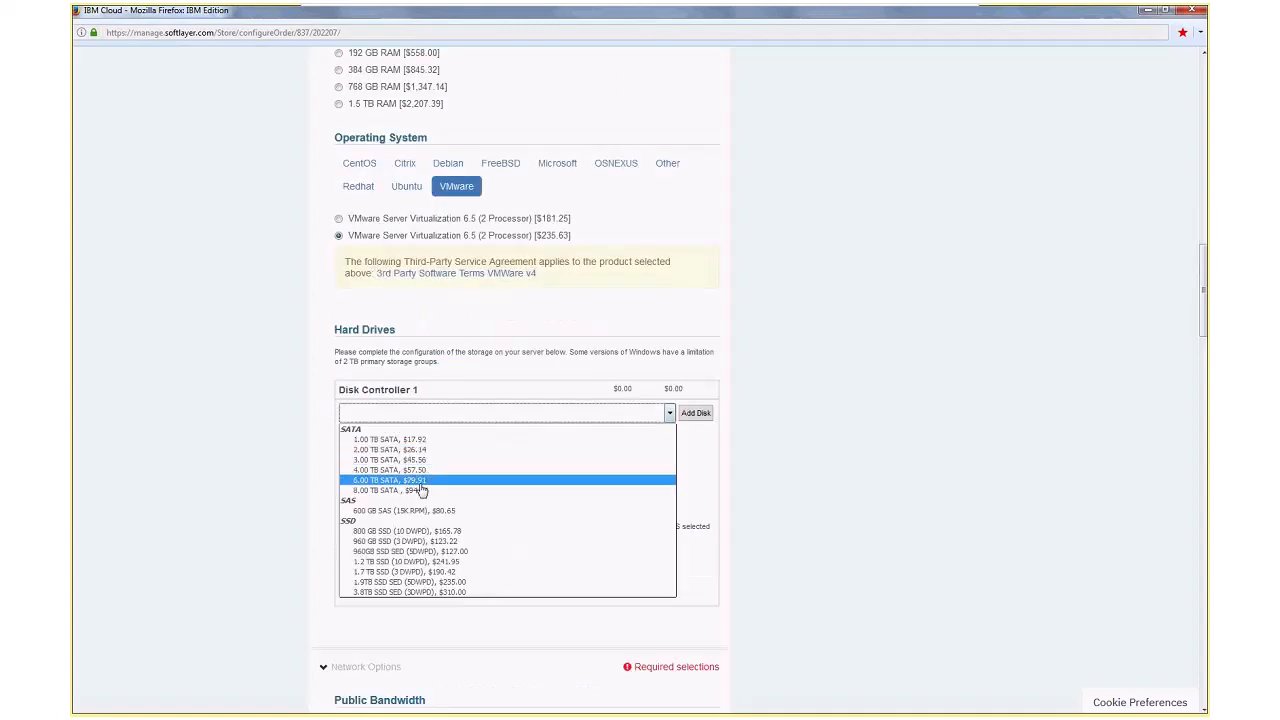
{"action": "left_click", "coordinate": [439, 440]}
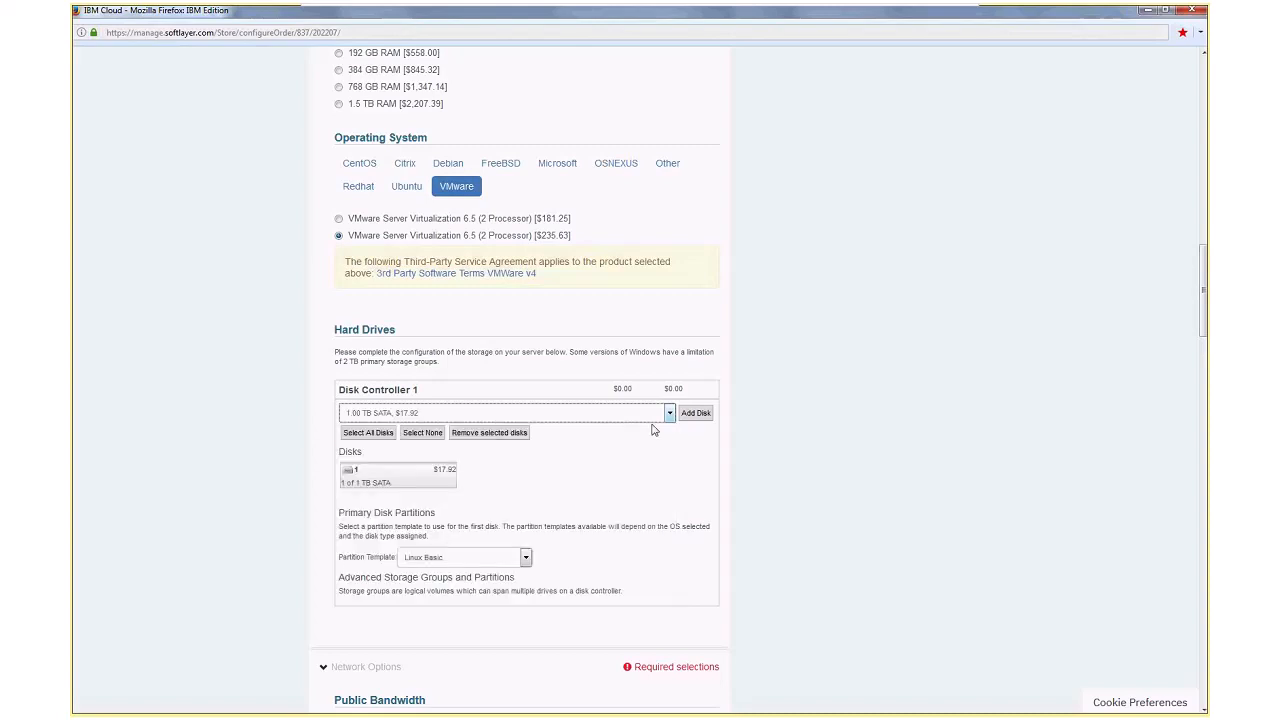
{"action": "left_click", "coordinate": [692, 412]}
Create a RAID 1 storage group from both 1 TB SATA disks
{"action": "left_click", "coordinate": [433, 483]}
{"action": "left_click", "coordinate": [512, 470]}
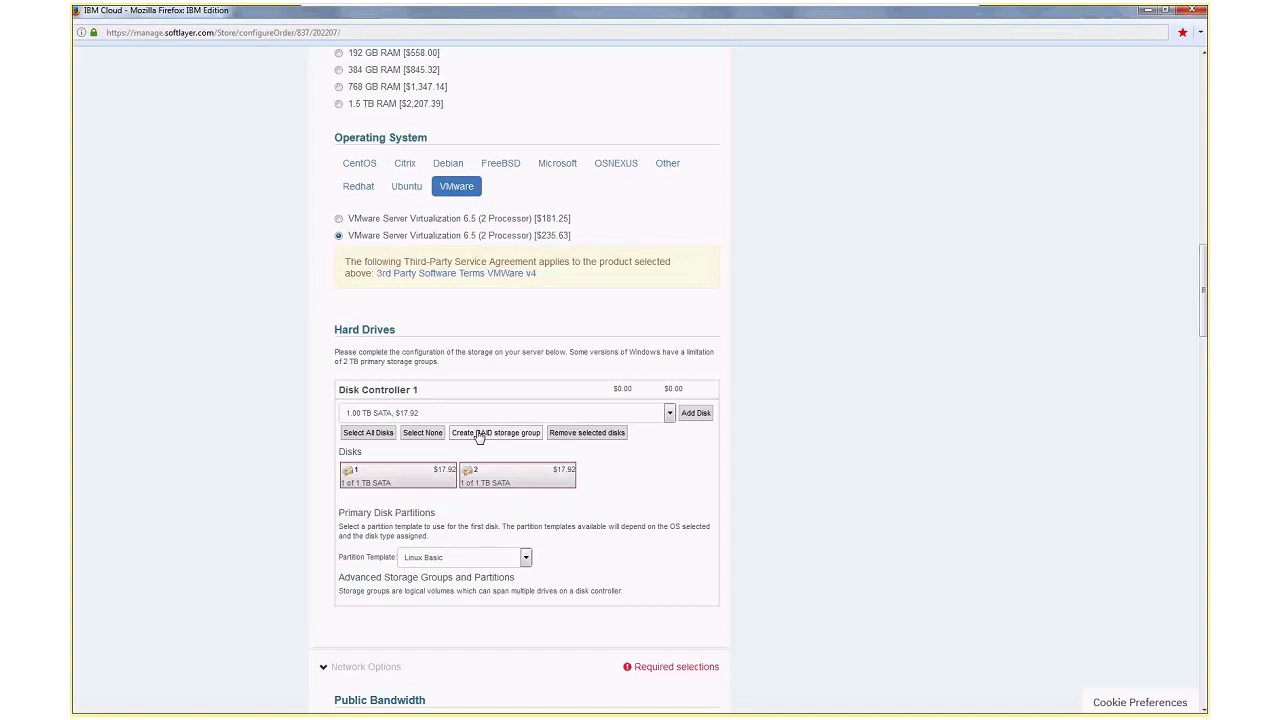
{"action": "left_click", "coordinate": [479, 434]}
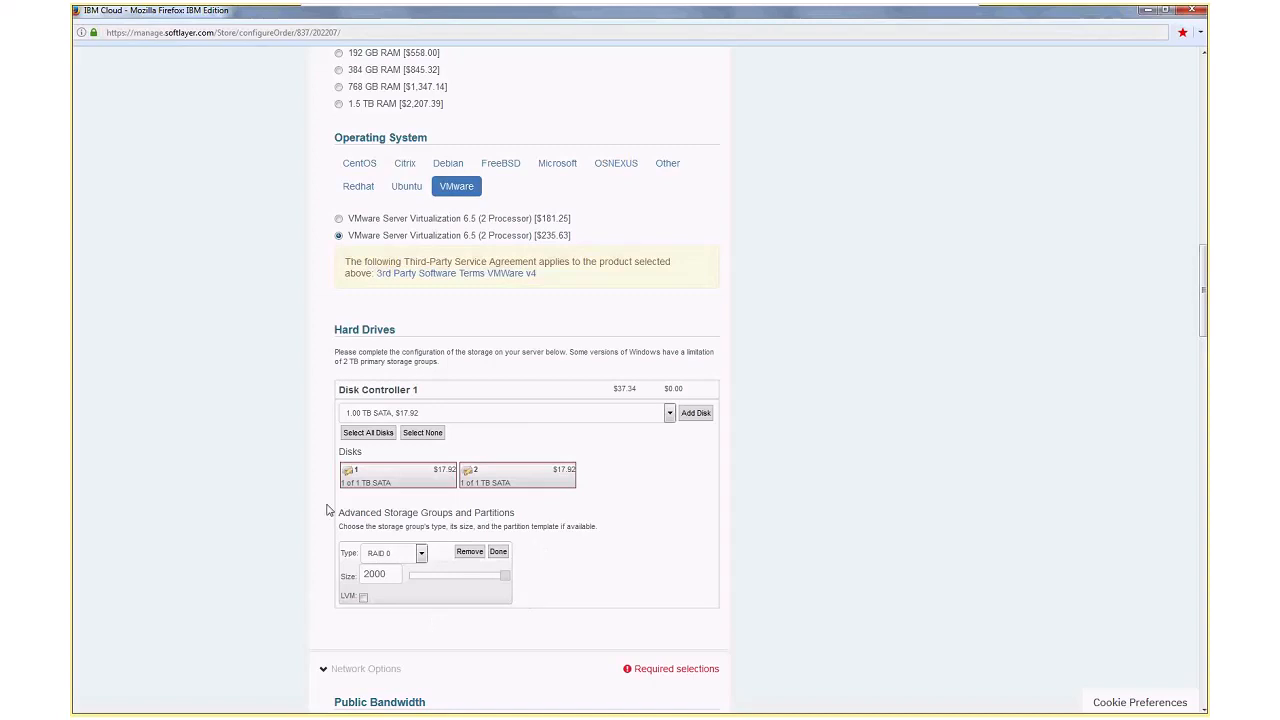
{"action": "left_click", "coordinate": [424, 553]}
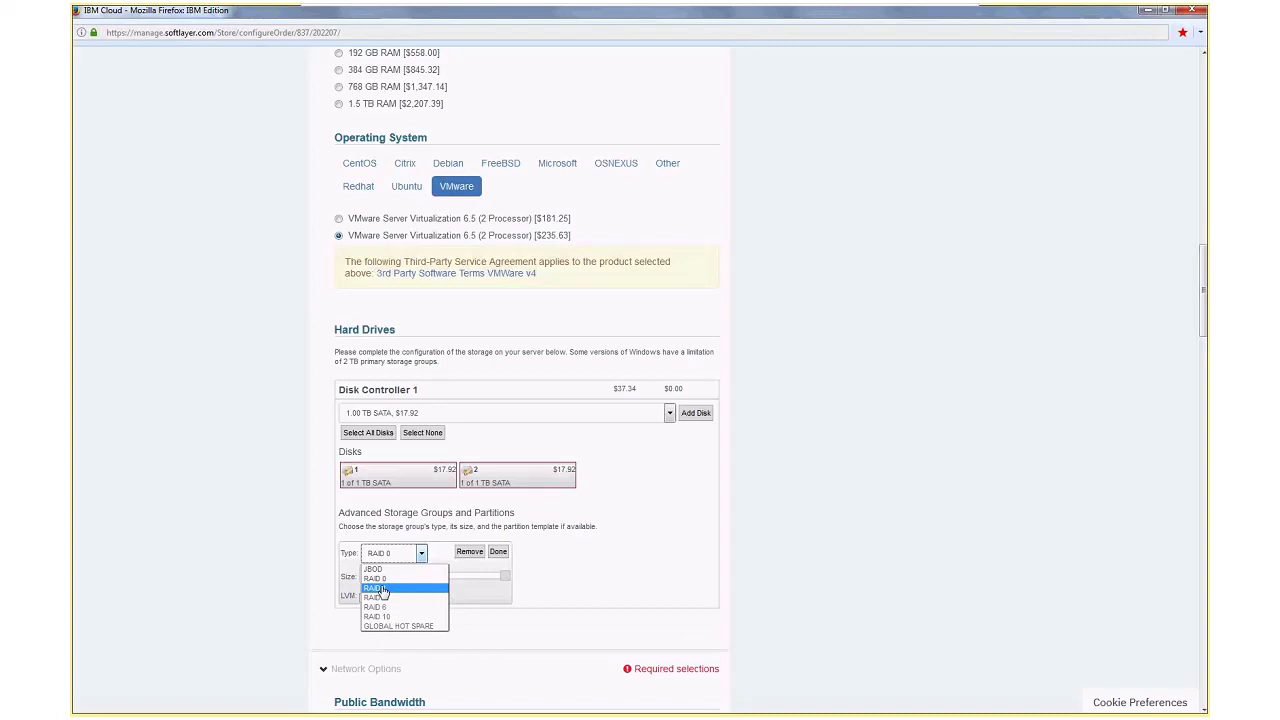
{"action": "left_click", "coordinate": [381, 590]}
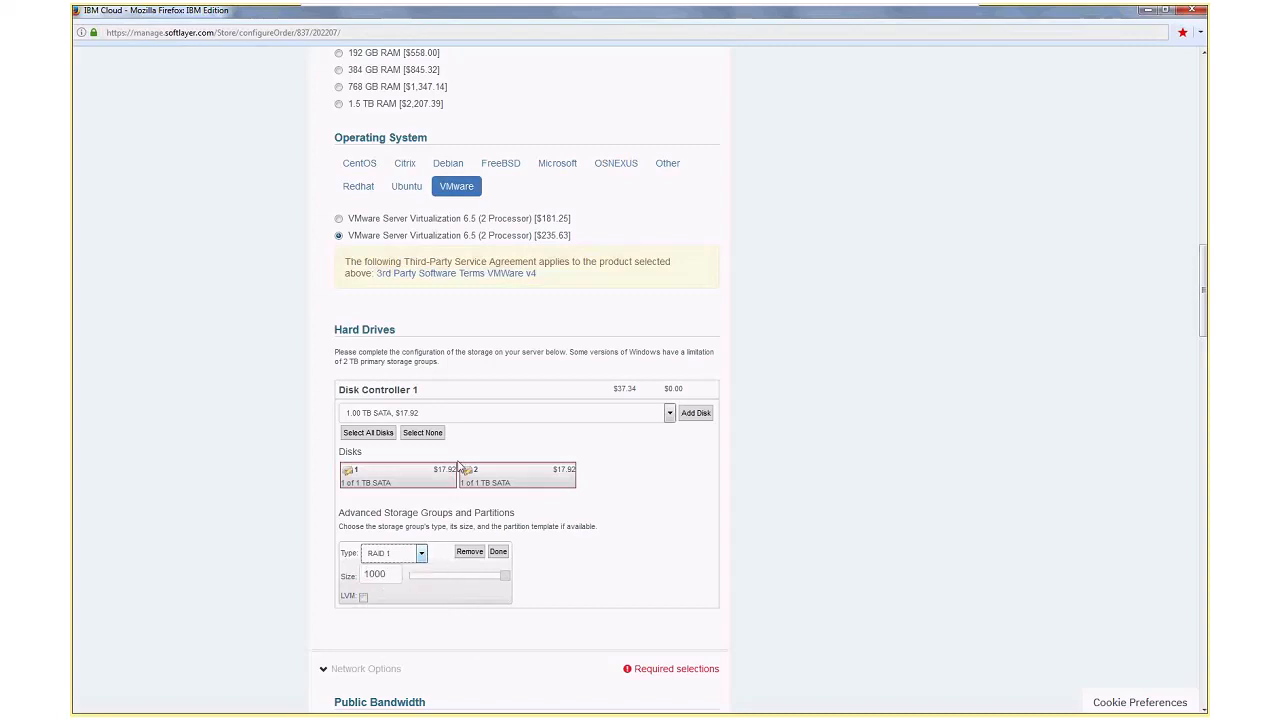
{"action": "left_click", "coordinate": [499, 552]}
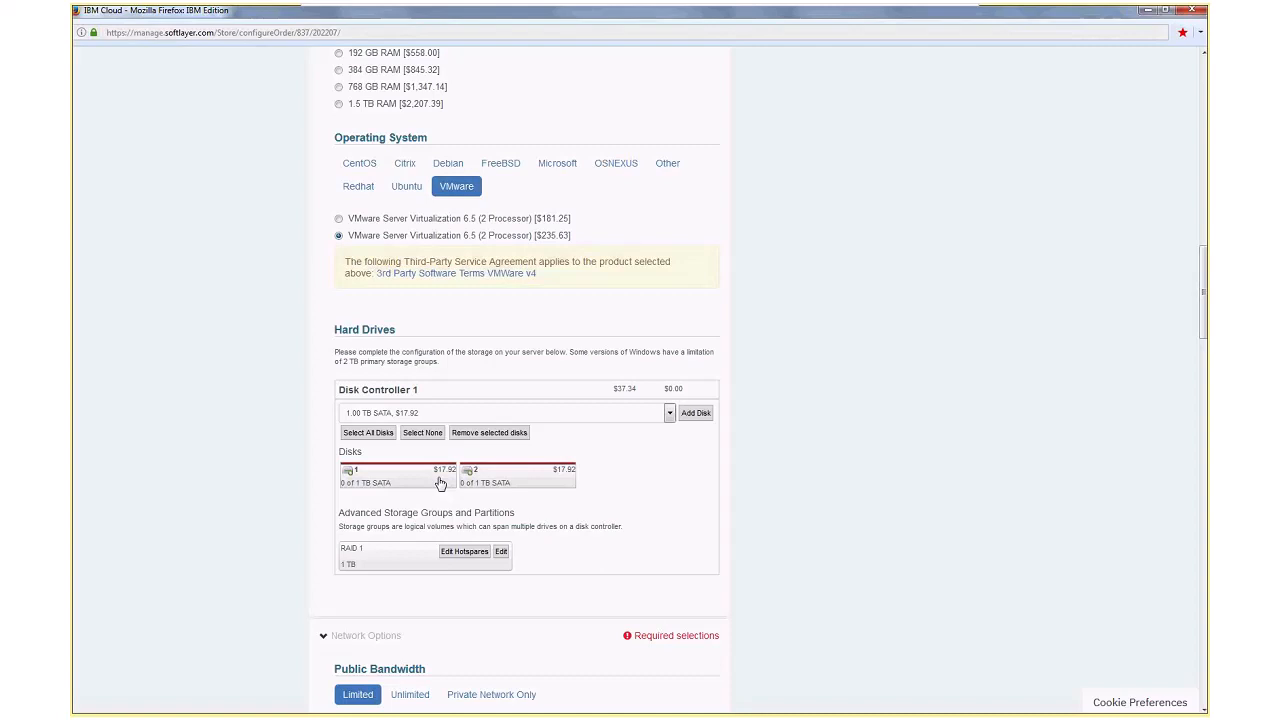
Set the uplink port speed to 10 Gbps Public & Private Network Uplinks (Non Datacenter Restricted) at $74.68
{"action": "scroll", "coordinate": [440, 484], "scroll_direction": "down", "scroll_amount": 1}
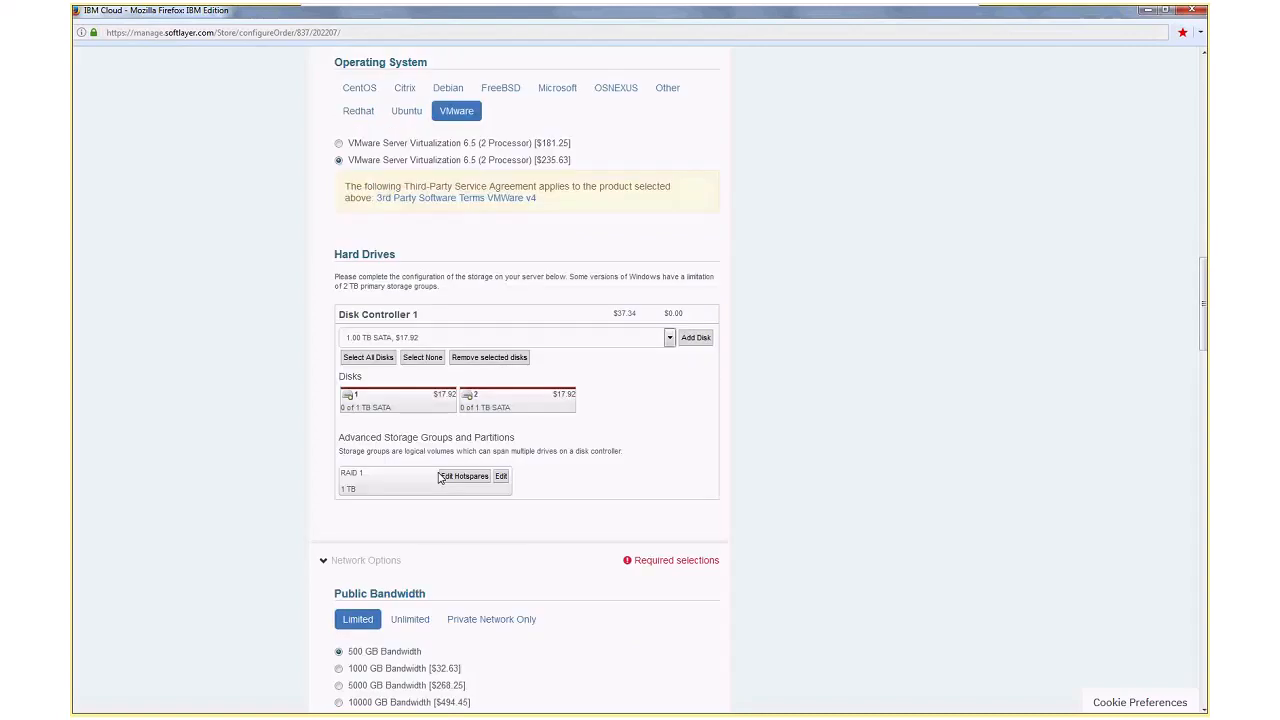
{"action": "scroll", "coordinate": [440, 478], "scroll_direction": "down", "scroll_amount": 2}
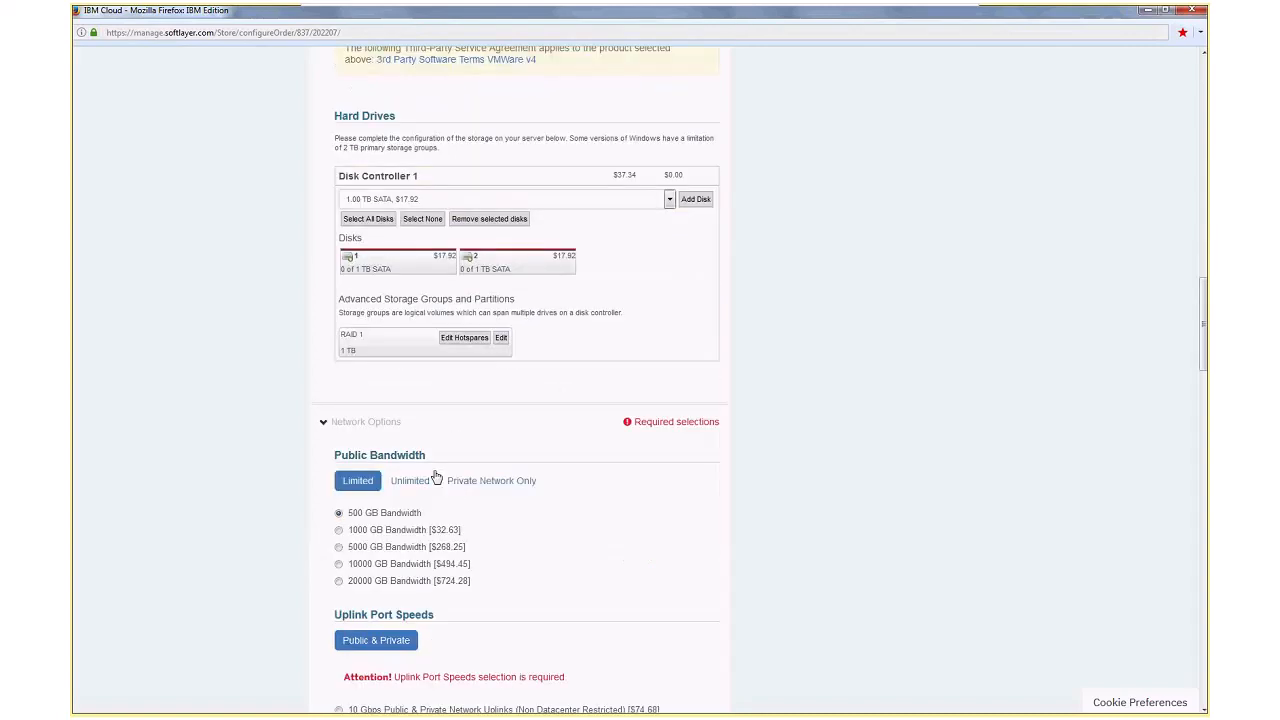
{"action": "scroll", "coordinate": [436, 478], "scroll_direction": "down", "scroll_amount": 1}
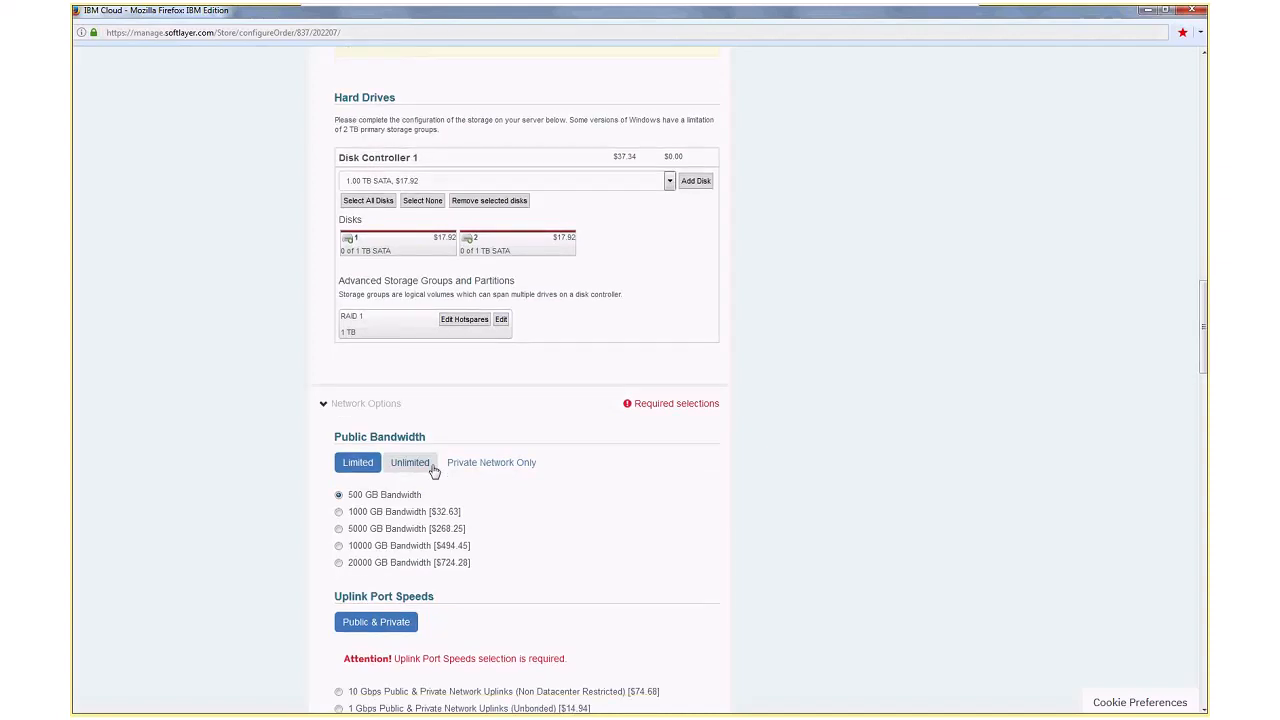
{"action": "scroll", "coordinate": [434, 471], "scroll_direction": "down", "scroll_amount": 1}
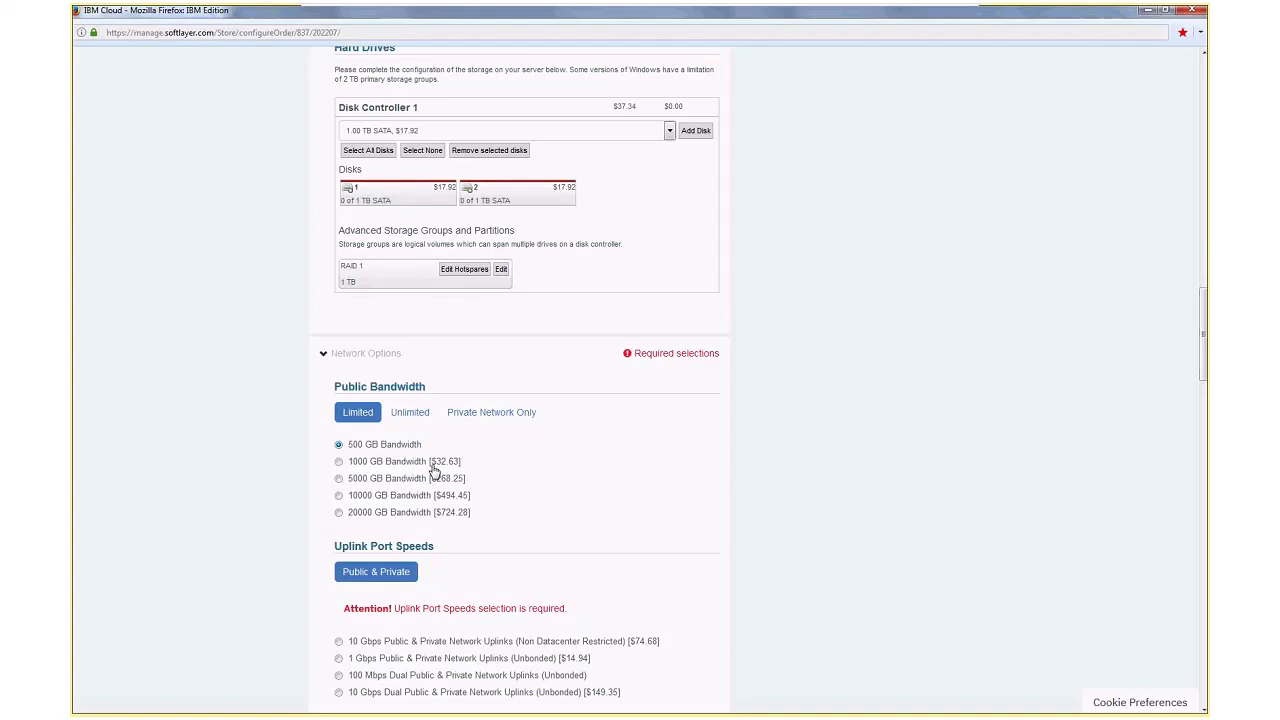
{"action": "scroll", "coordinate": [434, 471], "scroll_direction": "down", "scroll_amount": 3}
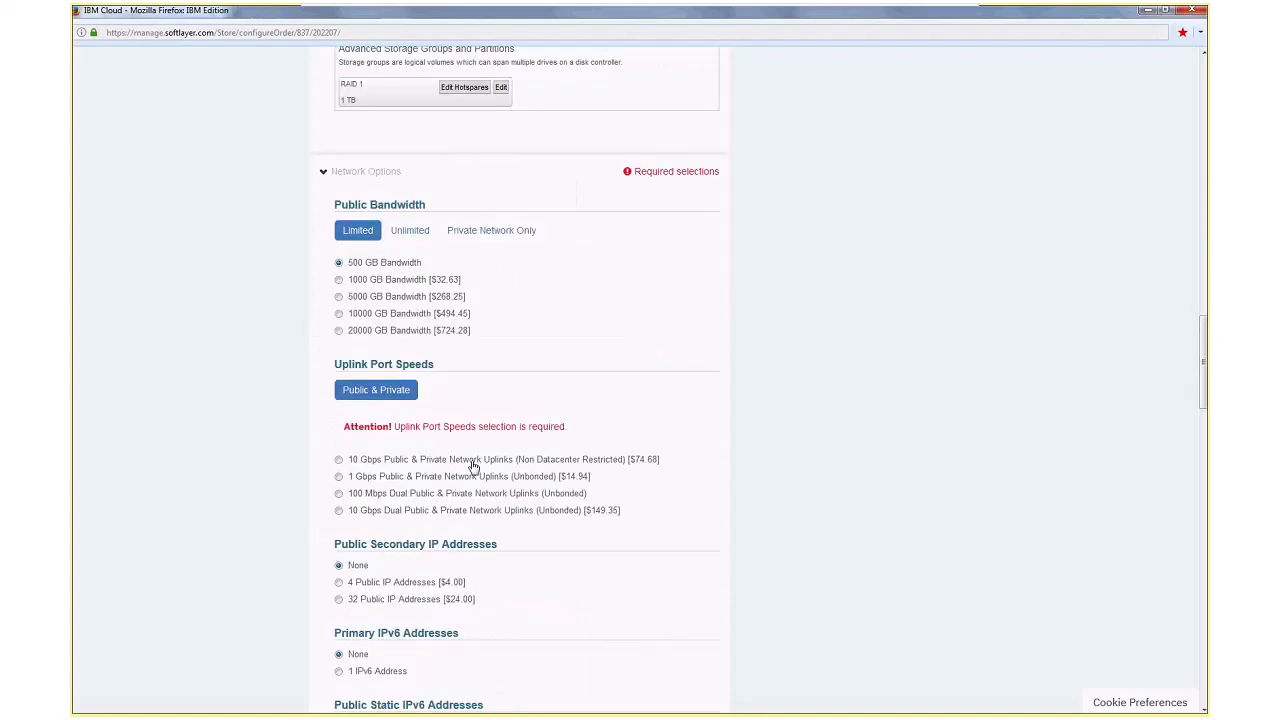
{"action": "left_click", "coordinate": [472, 460]}
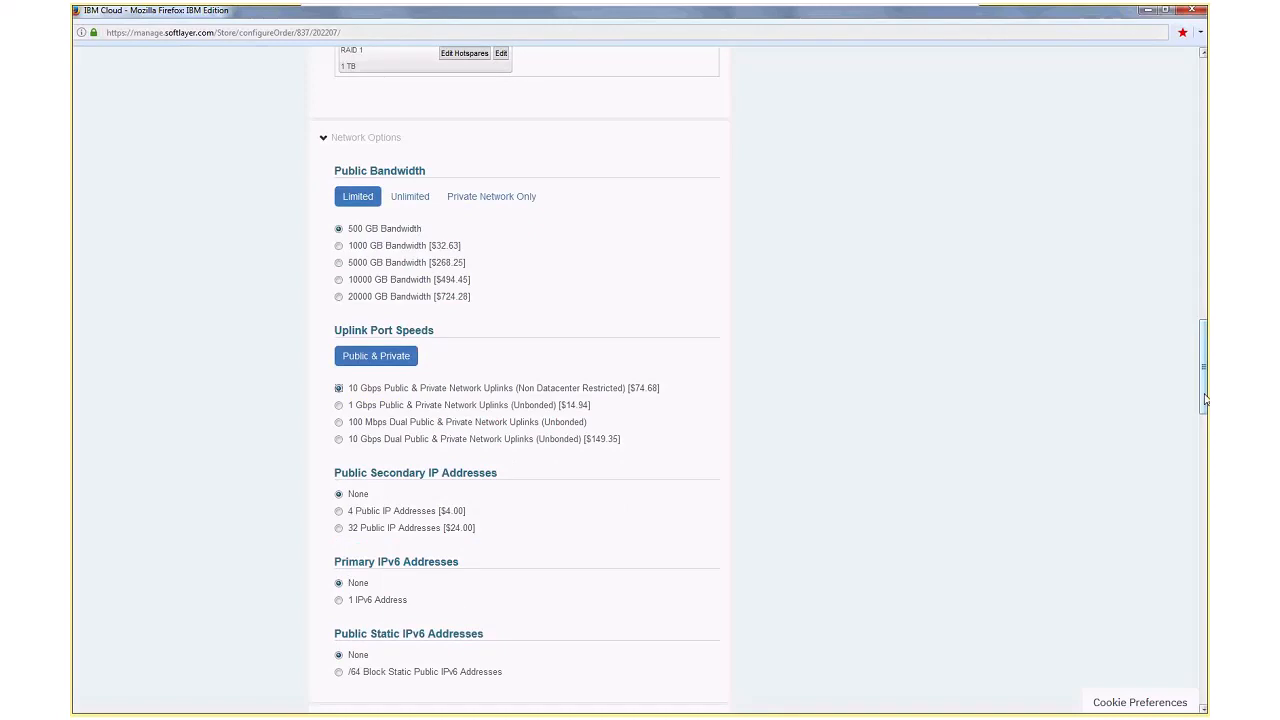
Review the remaining network and system addon options and the order's price summary, and close the order form without adding it to the order
{"action": "left_click_drag", "start_coordinate": [1204, 400], "coordinate": [1204, 447]}
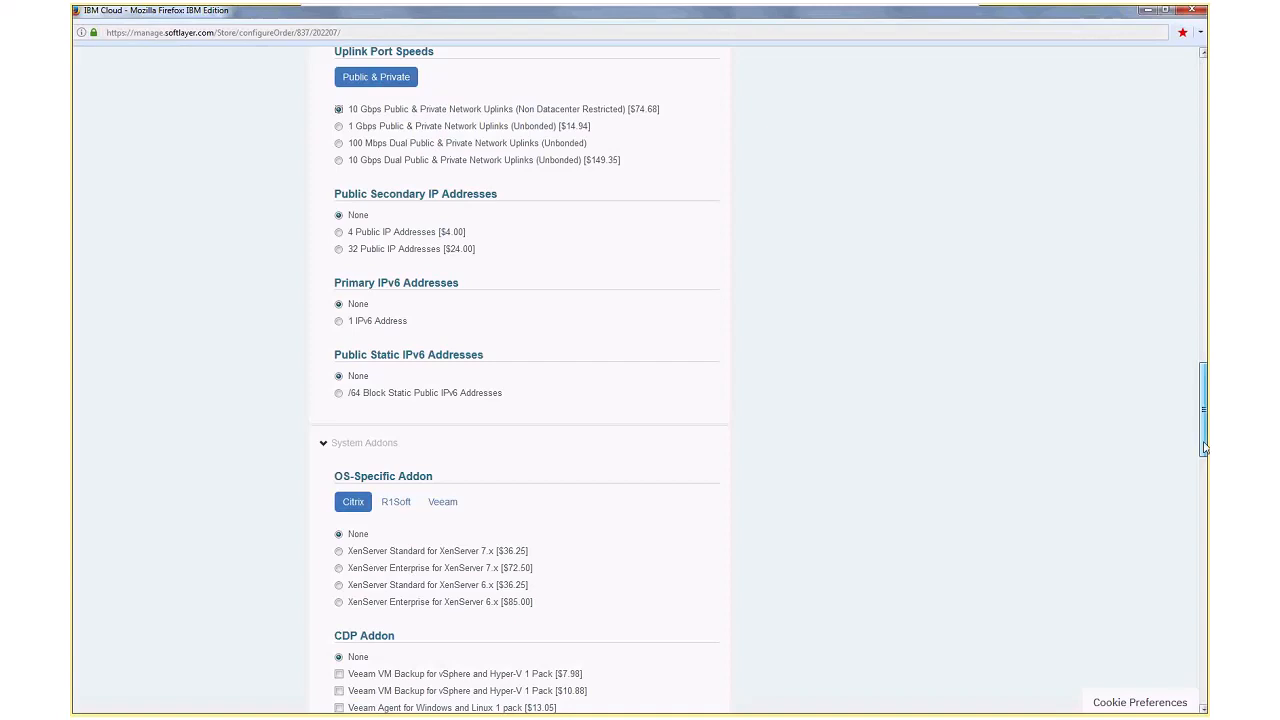
{"action": "left_click_drag", "start_coordinate": [1204, 447], "coordinate": [1176, 397]}
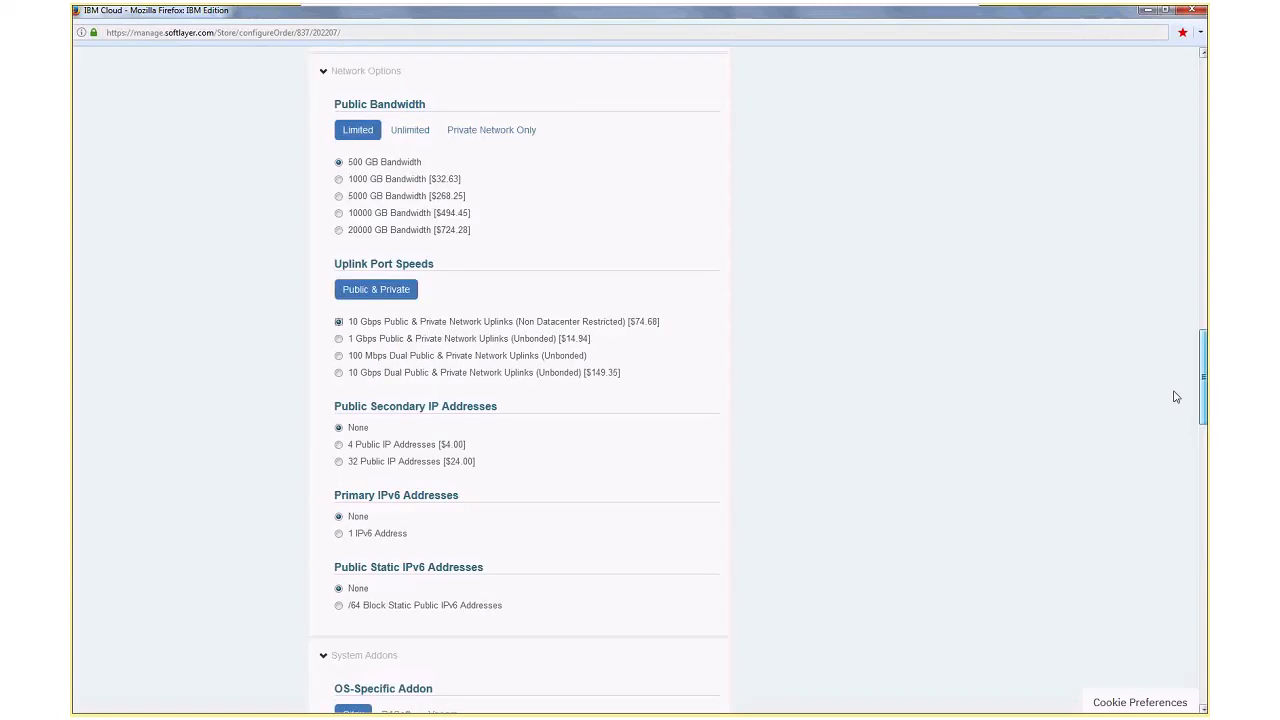
{"action": "left_click_drag", "start_coordinate": [1176, 397], "coordinate": [1172, 122]}
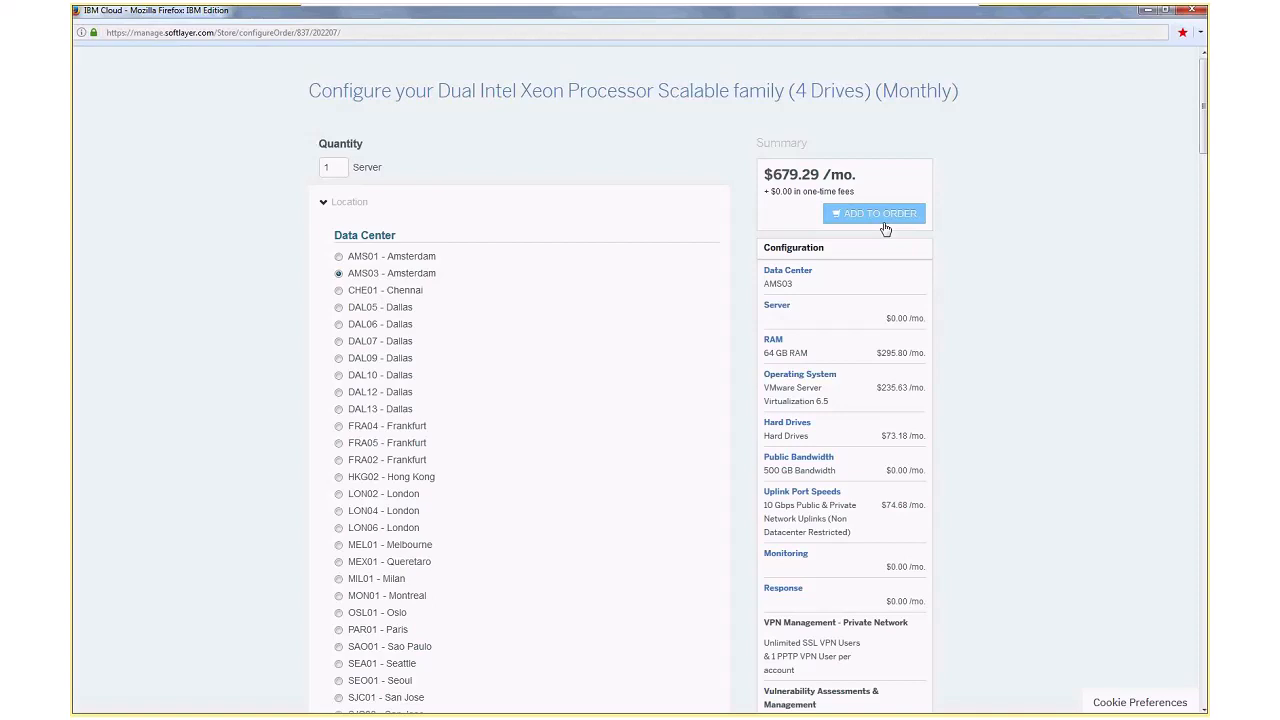
{"action": "left_click", "coordinate": [1193, 11]}
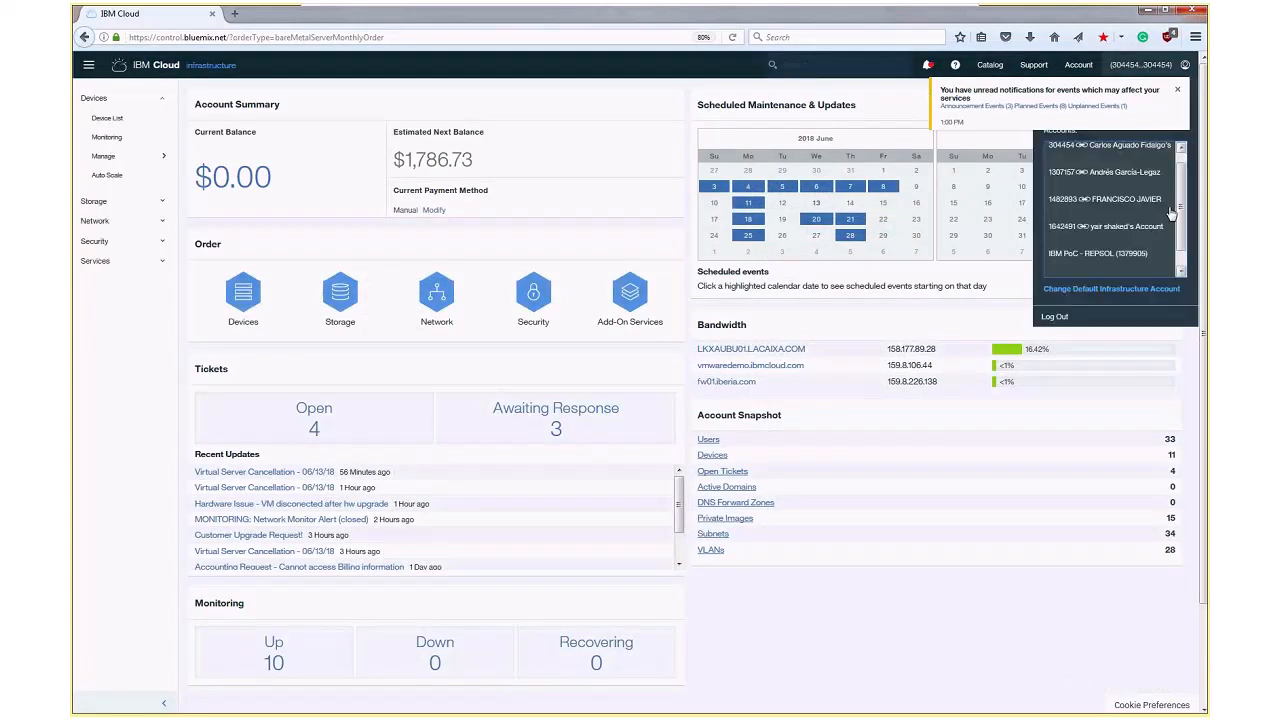
Switch to the other infrastructure account, open the ams03.vm.demo server's details from its device list, and dismiss the notification
{"action": "left_click", "coordinate": [1122, 226]}
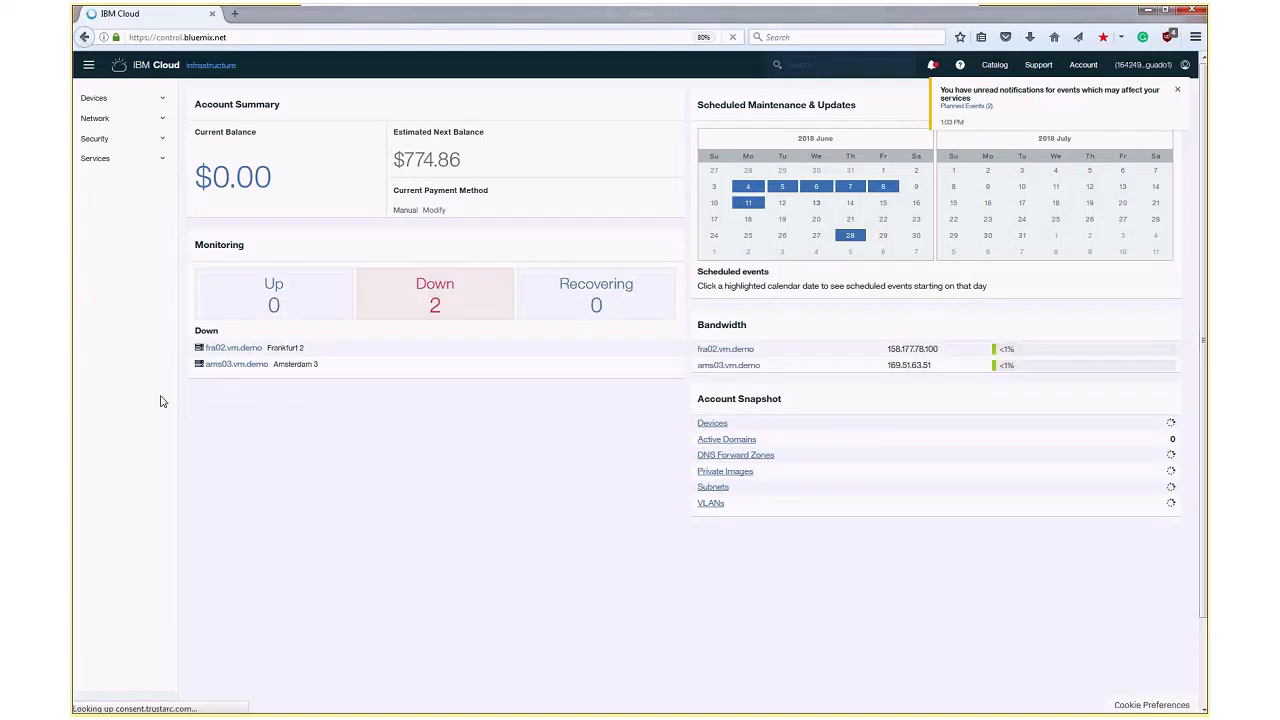
{"action": "left_click", "coordinate": [100, 98]}
{"action": "left_click", "coordinate": [110, 118]}
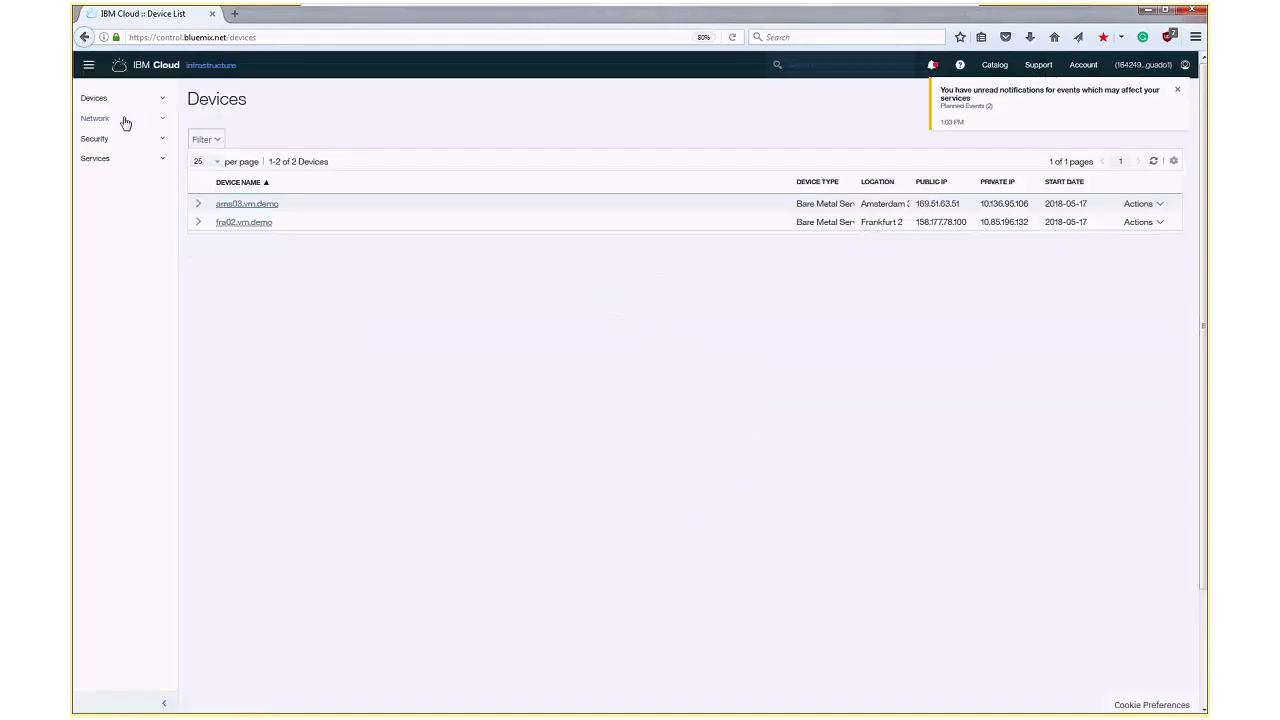
{"action": "left_click", "coordinate": [233, 206]}
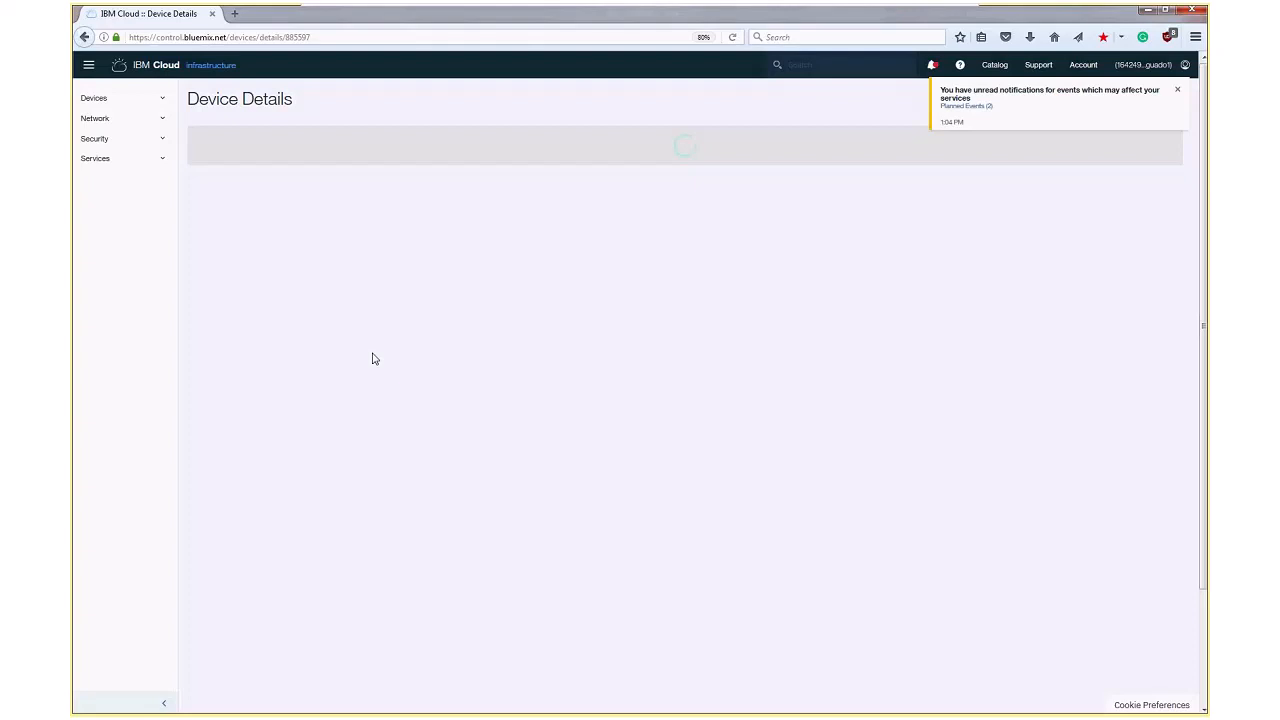
{"action": "left_click", "coordinate": [1178, 90]}
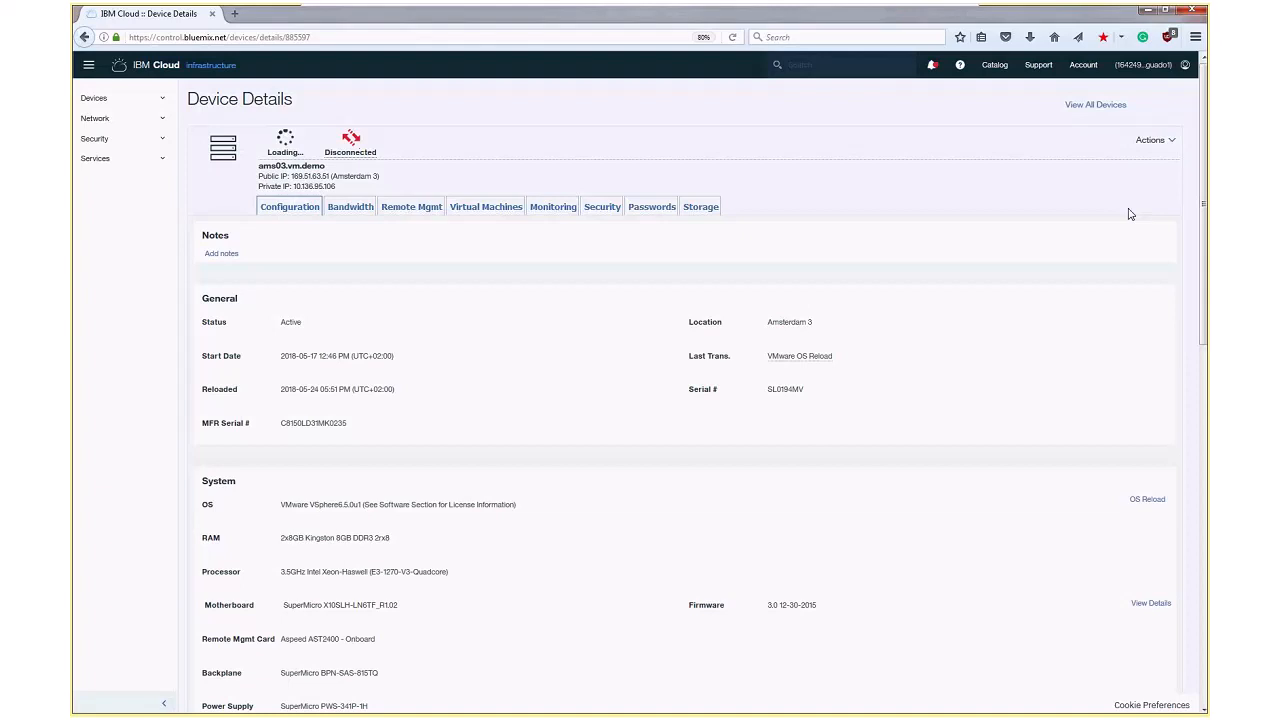
Examine the ams03.vm.demo server's general, system hardware and network configuration details
{"action": "scroll", "coordinate": [1130, 214], "scroll_direction": "down", "scroll_amount": 1}
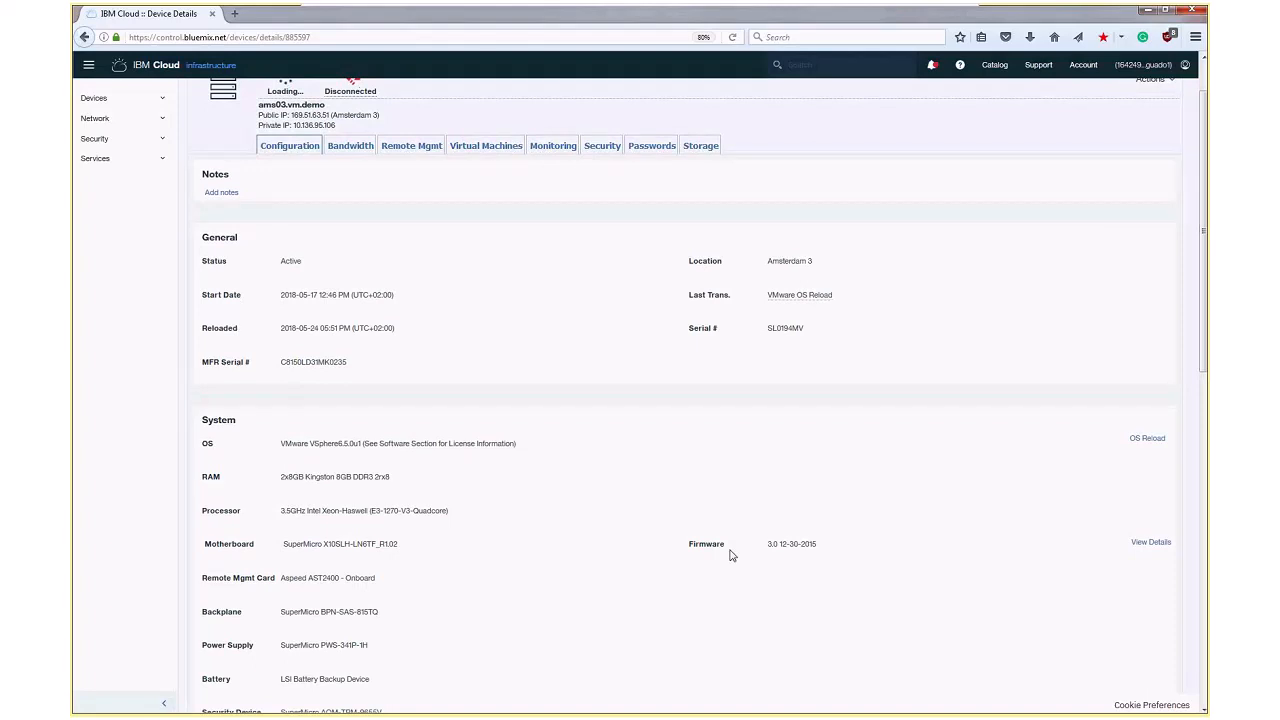
{"action": "scroll", "coordinate": [730, 555], "scroll_direction": "down", "scroll_amount": 1}
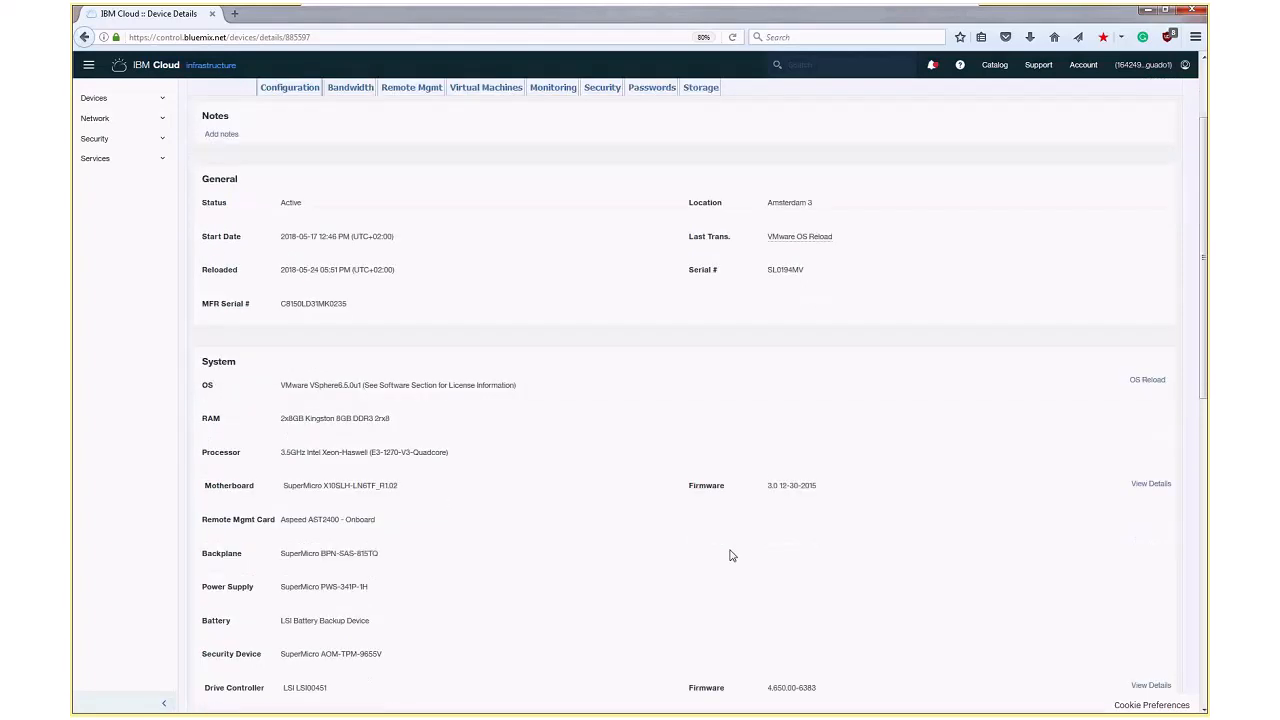
{"action": "scroll", "coordinate": [730, 555], "scroll_direction": "down", "scroll_amount": 1}
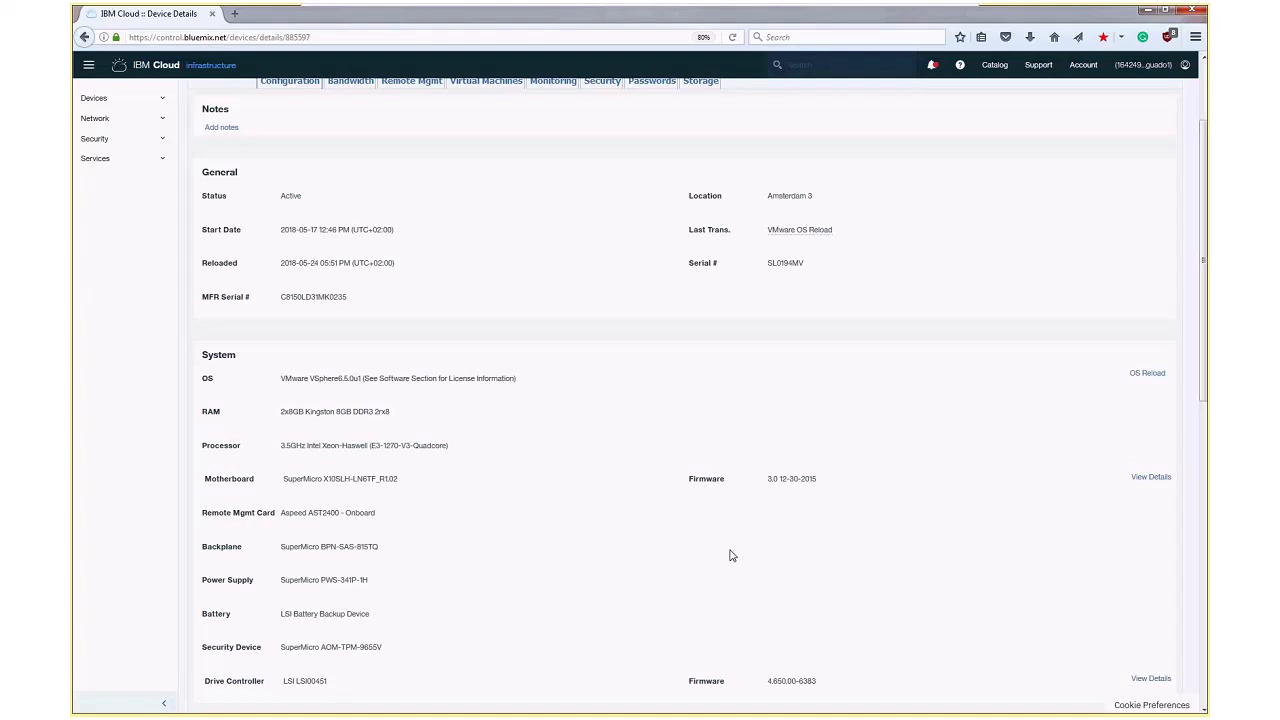
{"action": "scroll", "coordinate": [730, 555], "scroll_direction": "down", "scroll_amount": 1}
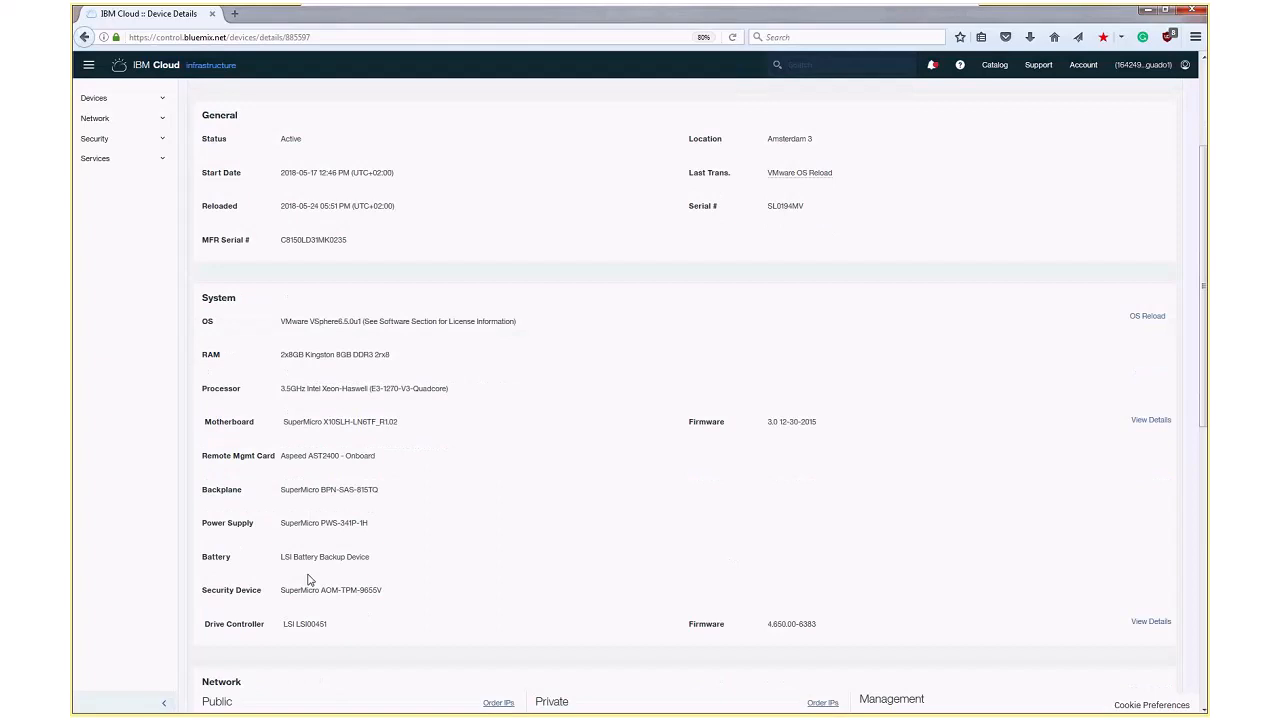
{"action": "scroll", "coordinate": [310, 580], "scroll_direction": "down", "scroll_amount": 1}
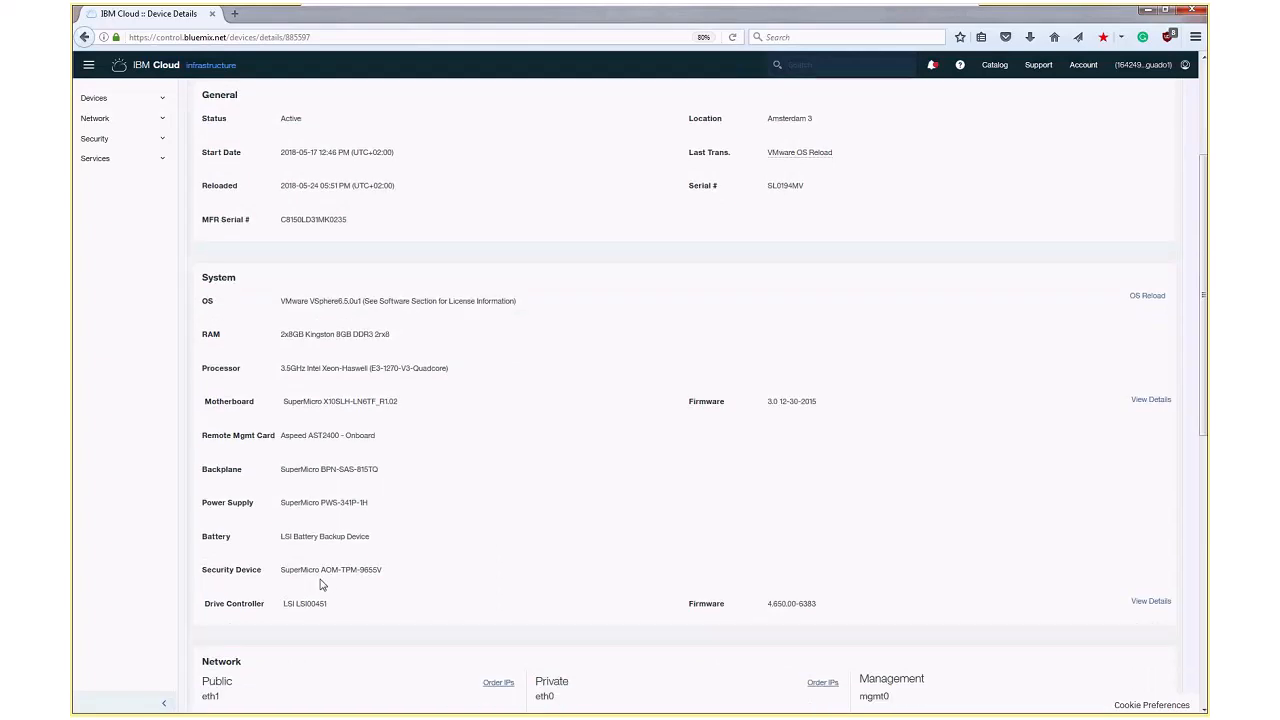
{"action": "scroll", "coordinate": [321, 585], "scroll_direction": "down", "scroll_amount": 1}
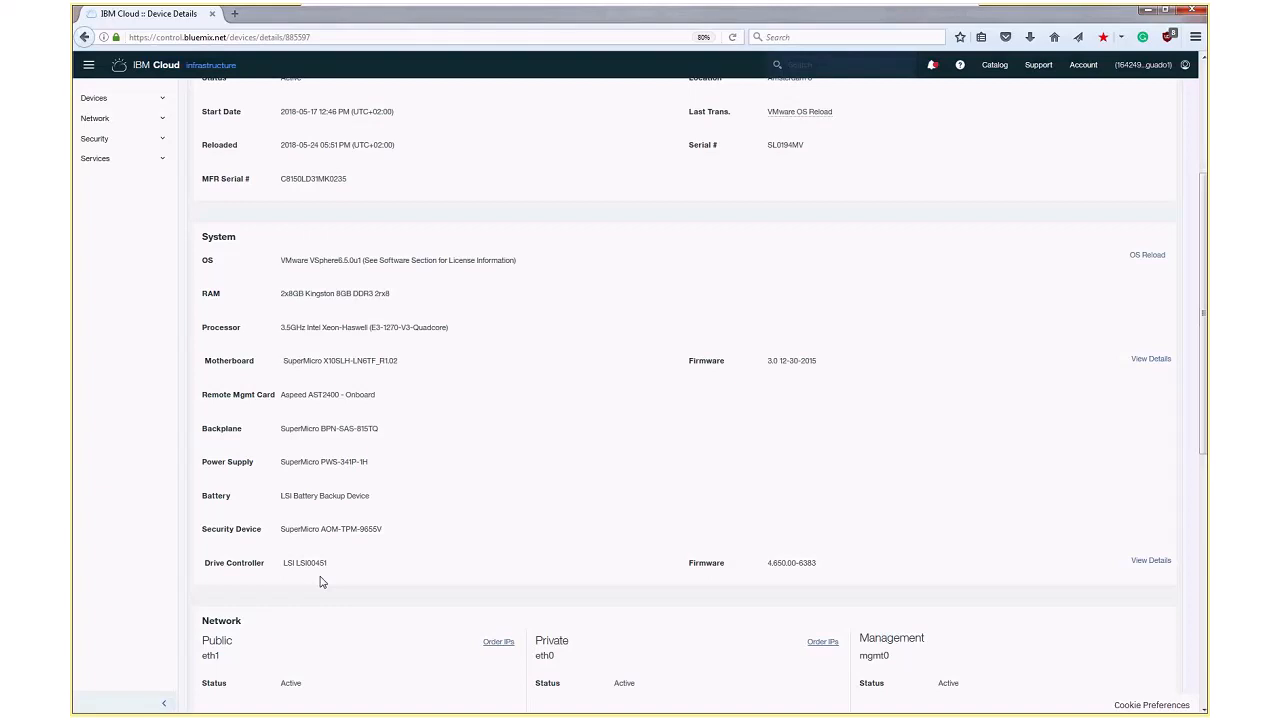
{"action": "scroll", "coordinate": [321, 583], "scroll_direction": "down", "scroll_amount": 1}
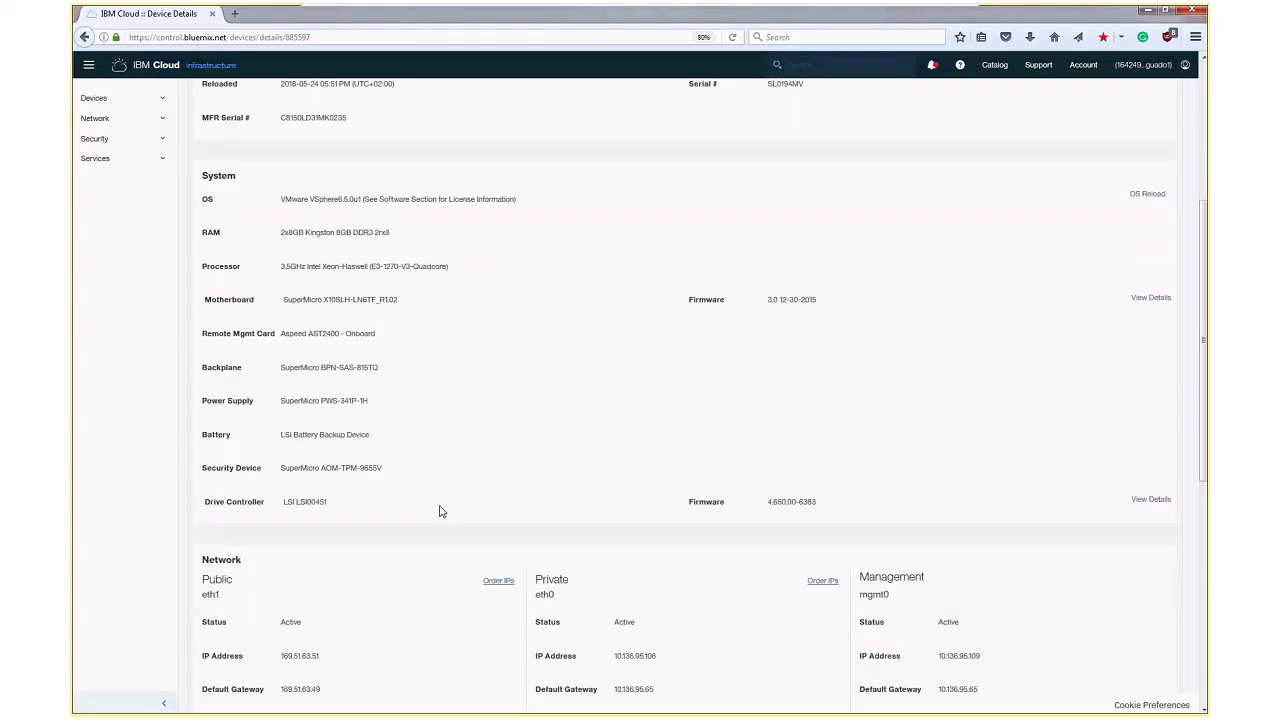
{"action": "scroll", "coordinate": [440, 511], "scroll_direction": "down", "scroll_amount": 1}
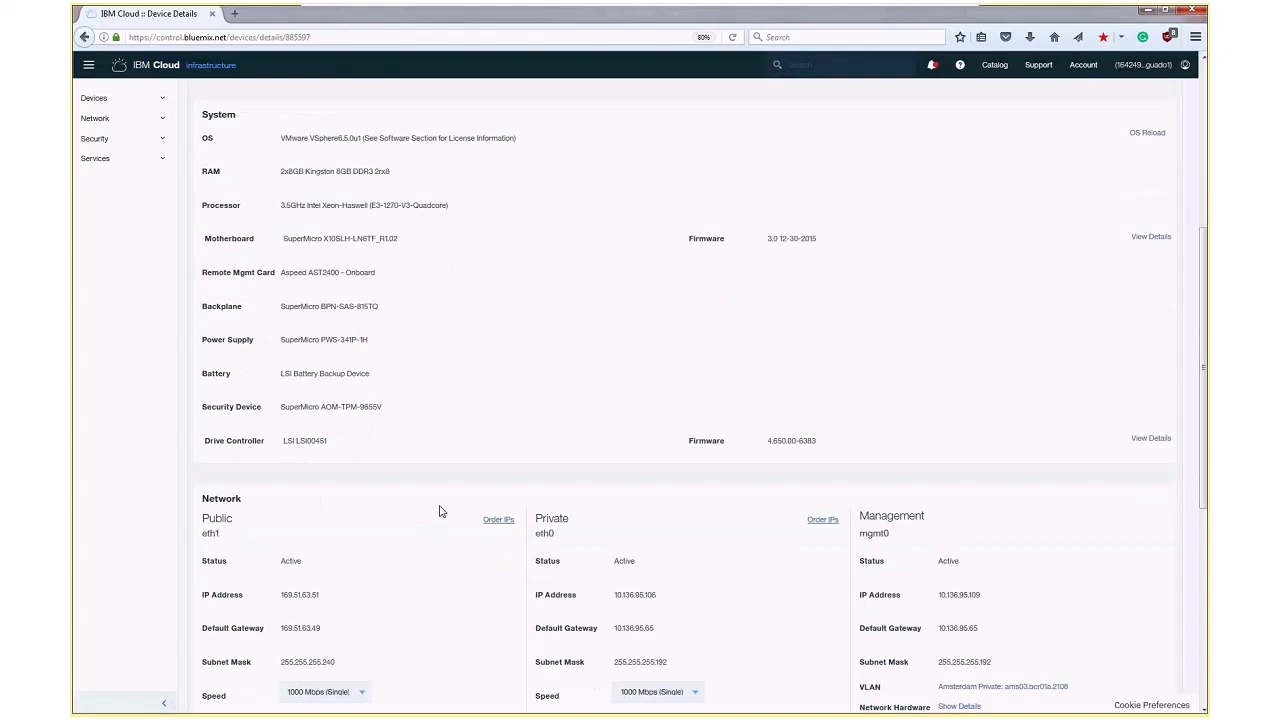
{"action": "scroll", "coordinate": [440, 511], "scroll_direction": "down", "scroll_amount": 1}
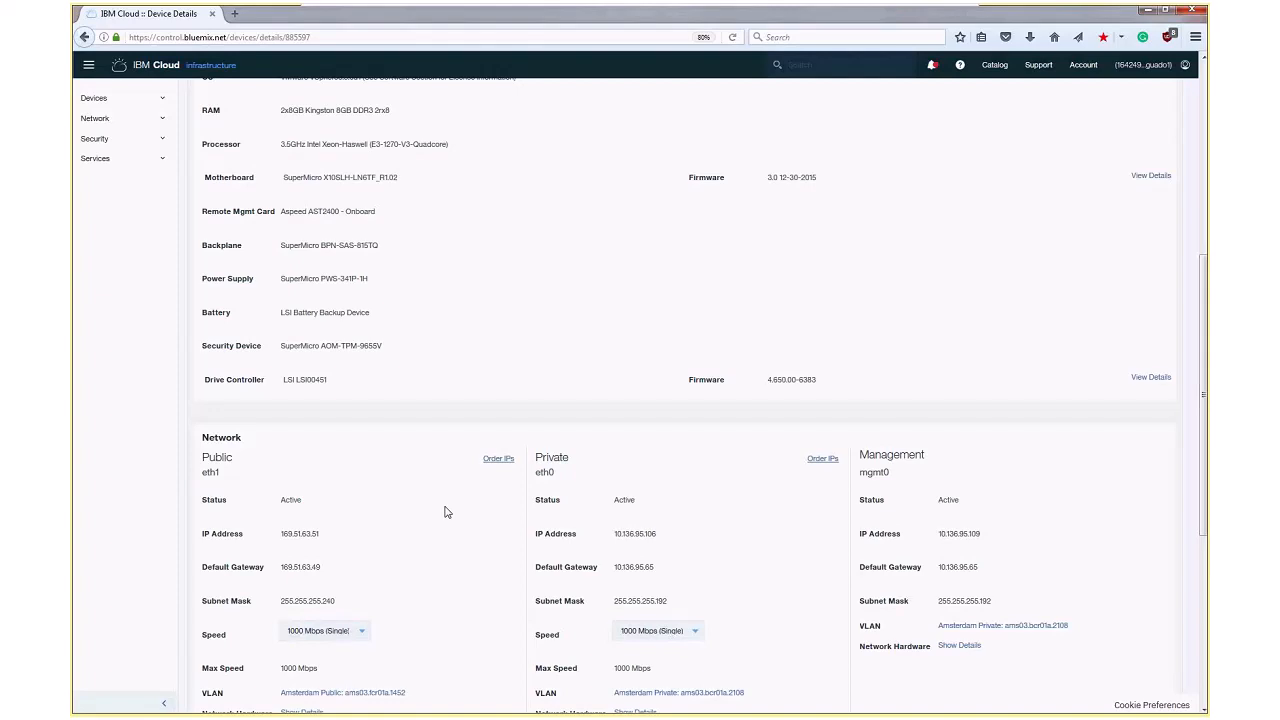
{"action": "scroll", "coordinate": [440, 513], "scroll_direction": "down", "scroll_amount": 1}
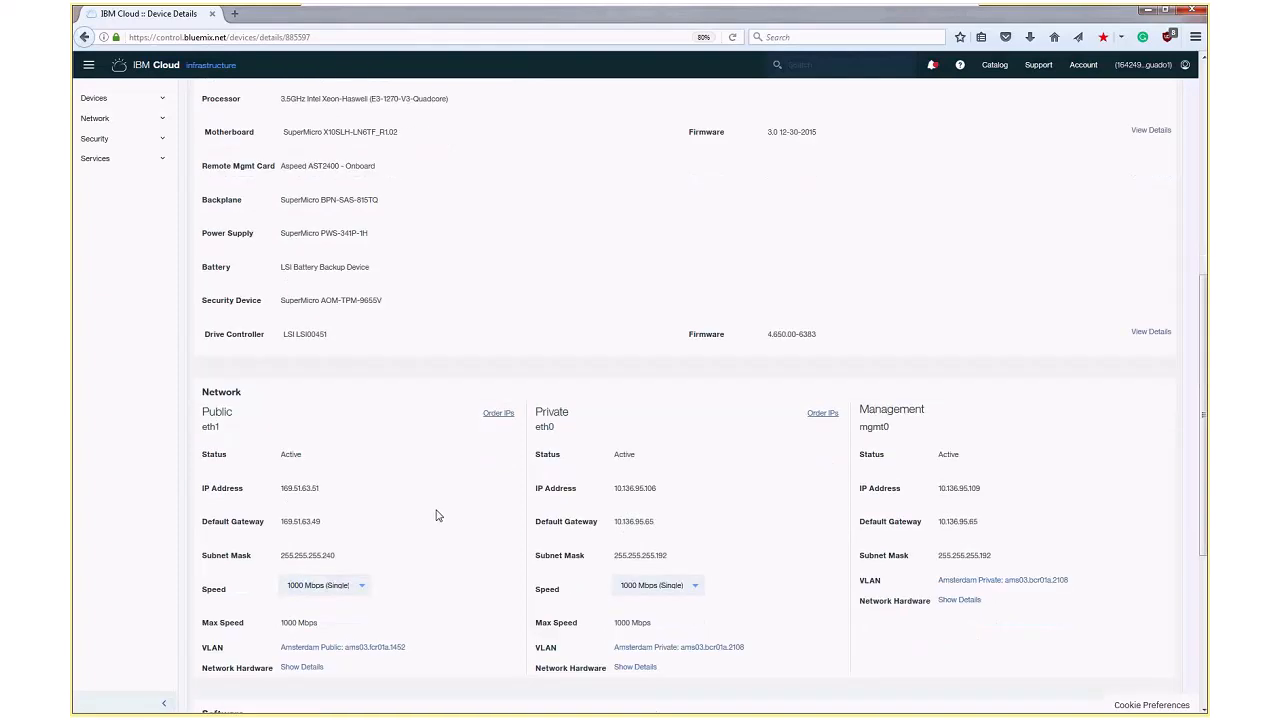
Reveal the stored vSphere password of the ibmvmadmin user for the ams03.vm.demo server
{"action": "scroll", "coordinate": [436, 515], "scroll_direction": "up", "scroll_amount": 8}
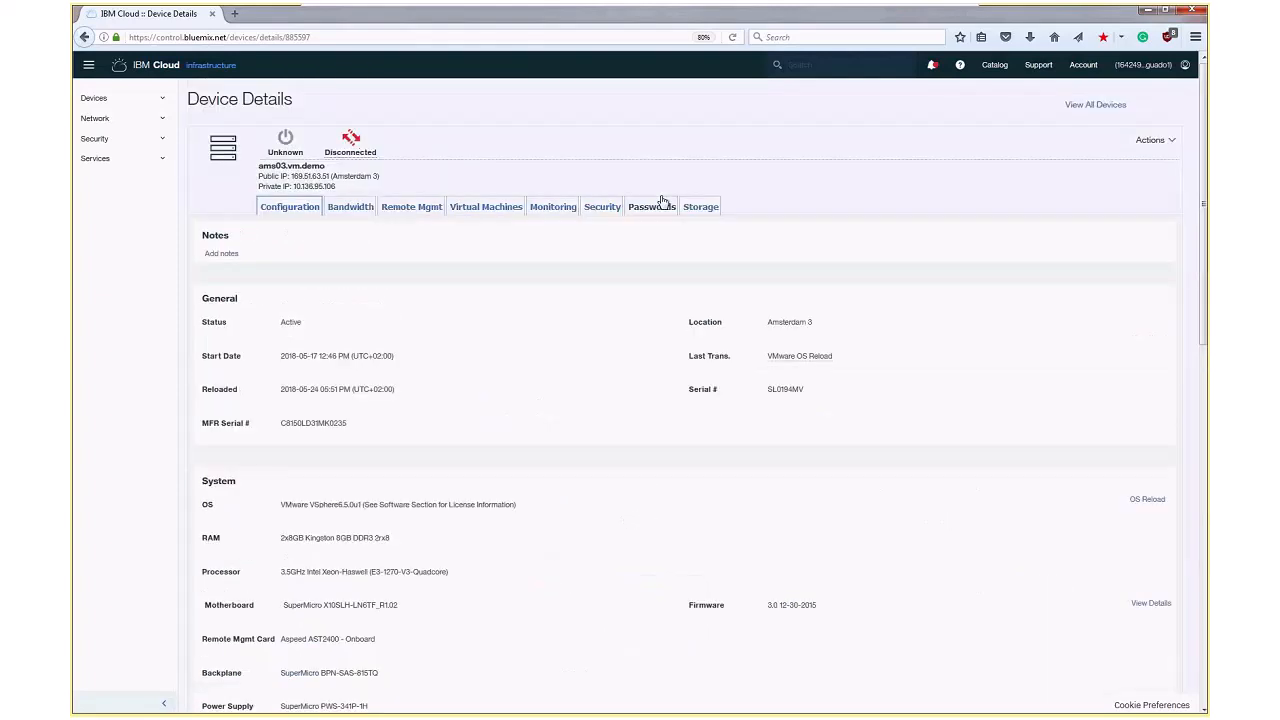
{"action": "left_click", "coordinate": [662, 204]}
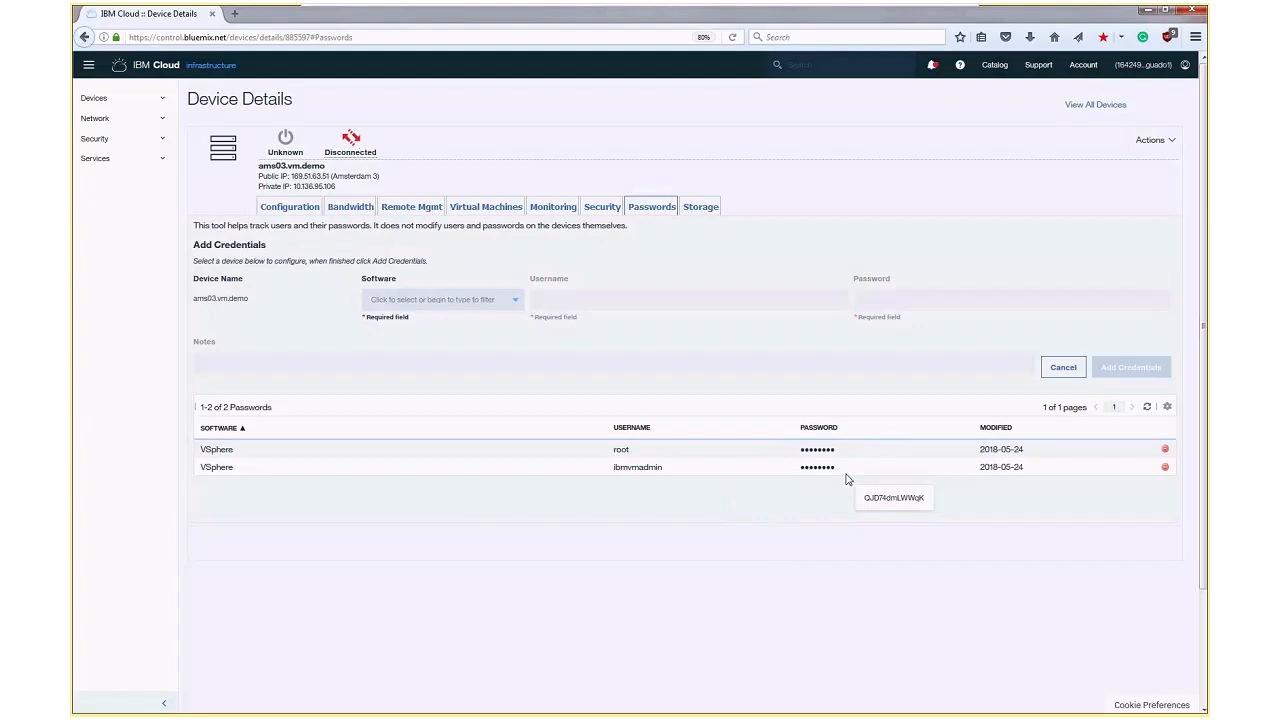
{"action": "left_click", "coordinate": [877, 468]}
{"action": "double_click", "coordinate": [877, 468]}
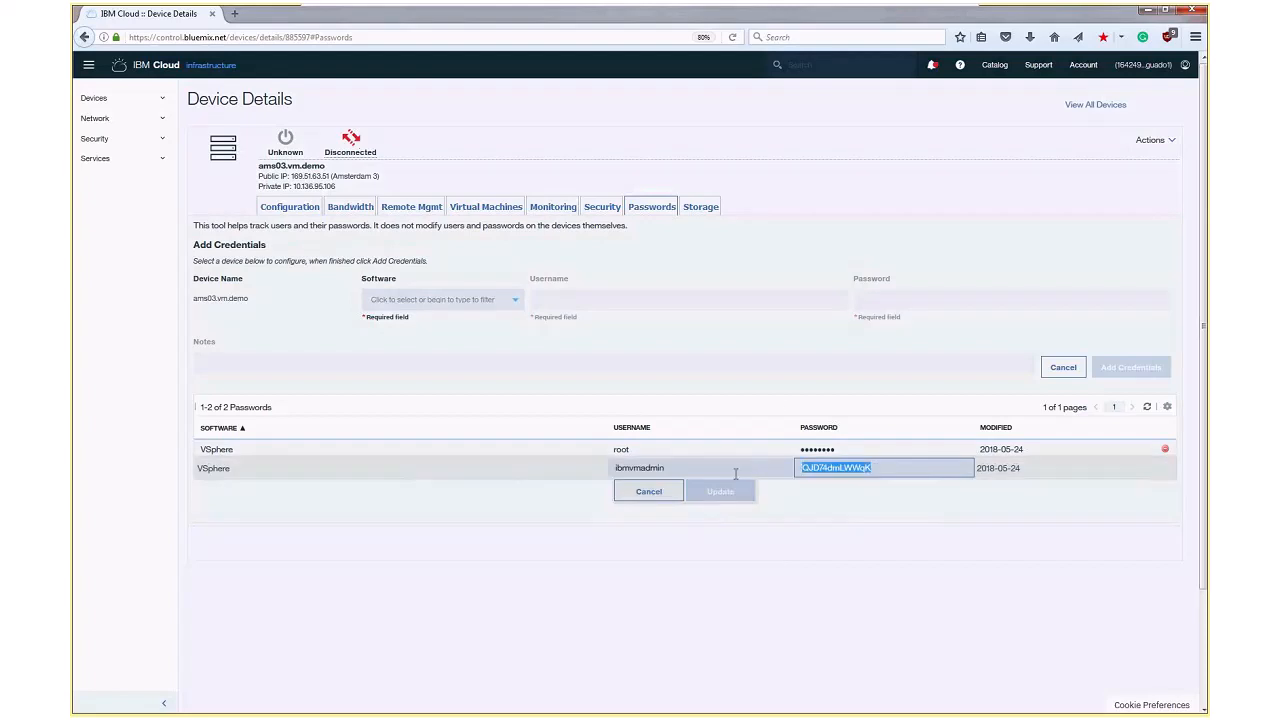
{"action": "left_click", "coordinate": [498, 225]}
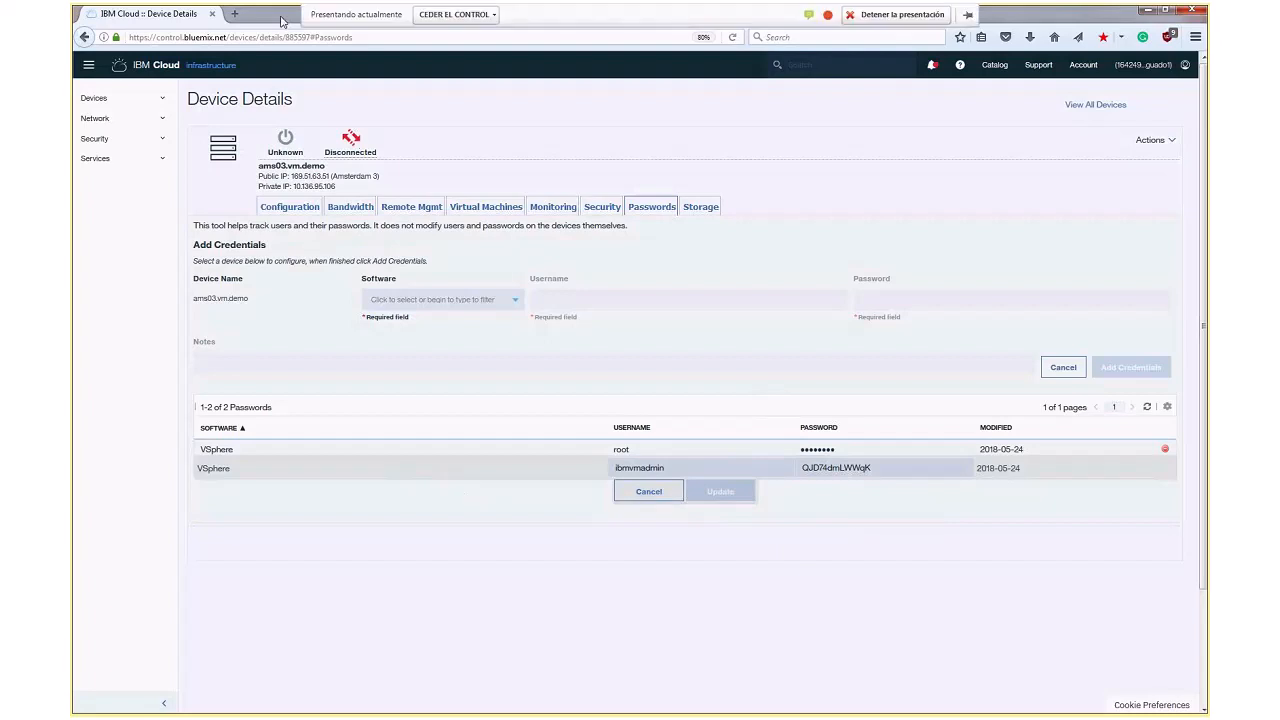
Open the VMware ESXi web interface at 10.136.95.106 in a new browser tab
{"action": "left_click", "coordinate": [236, 14]}
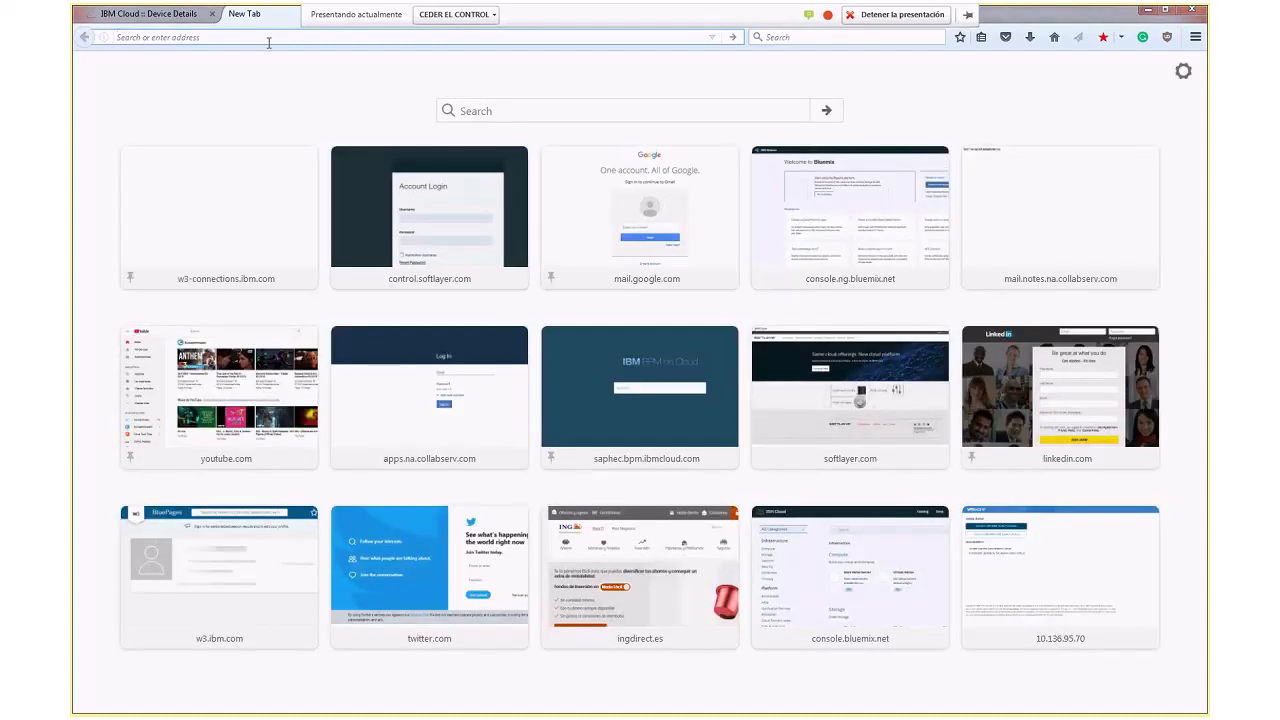
{"action": "left_click", "coordinate": [198, 10]}
{"action": "left_click", "coordinate": [244, 13]}
{"action": "left_click", "coordinate": [237, 37]}
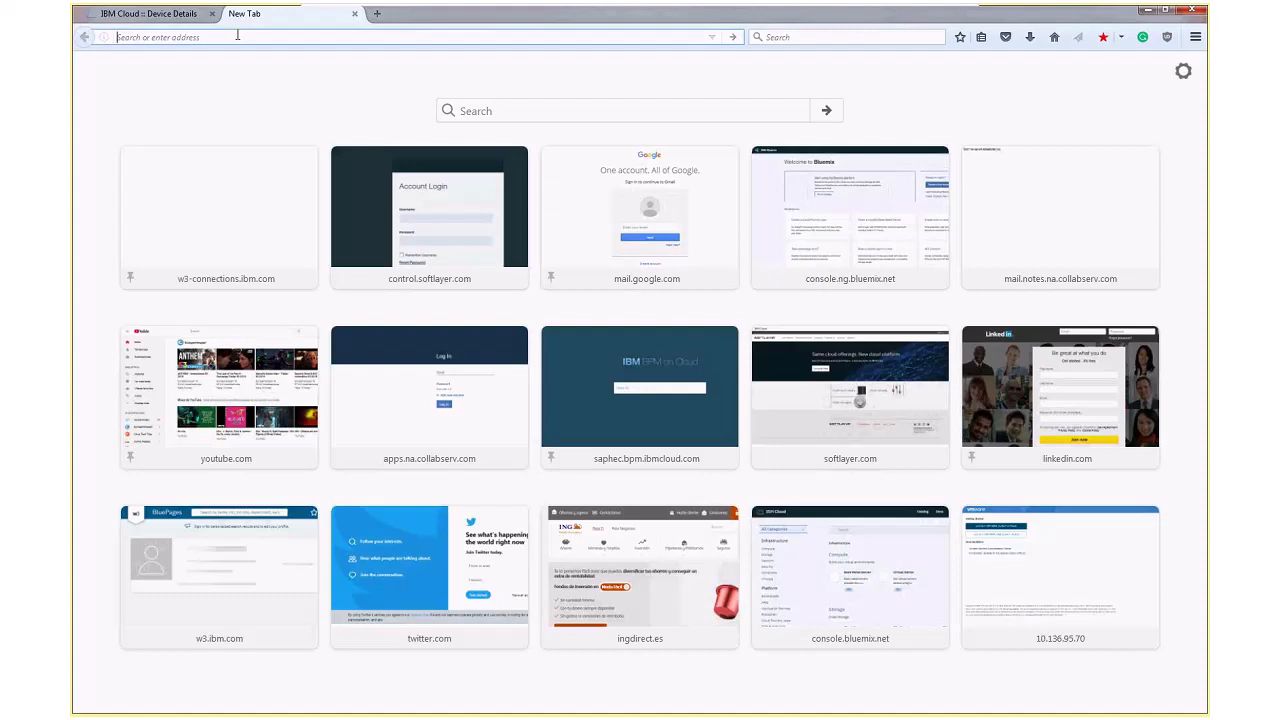
{"action": "type", "text": "10"}
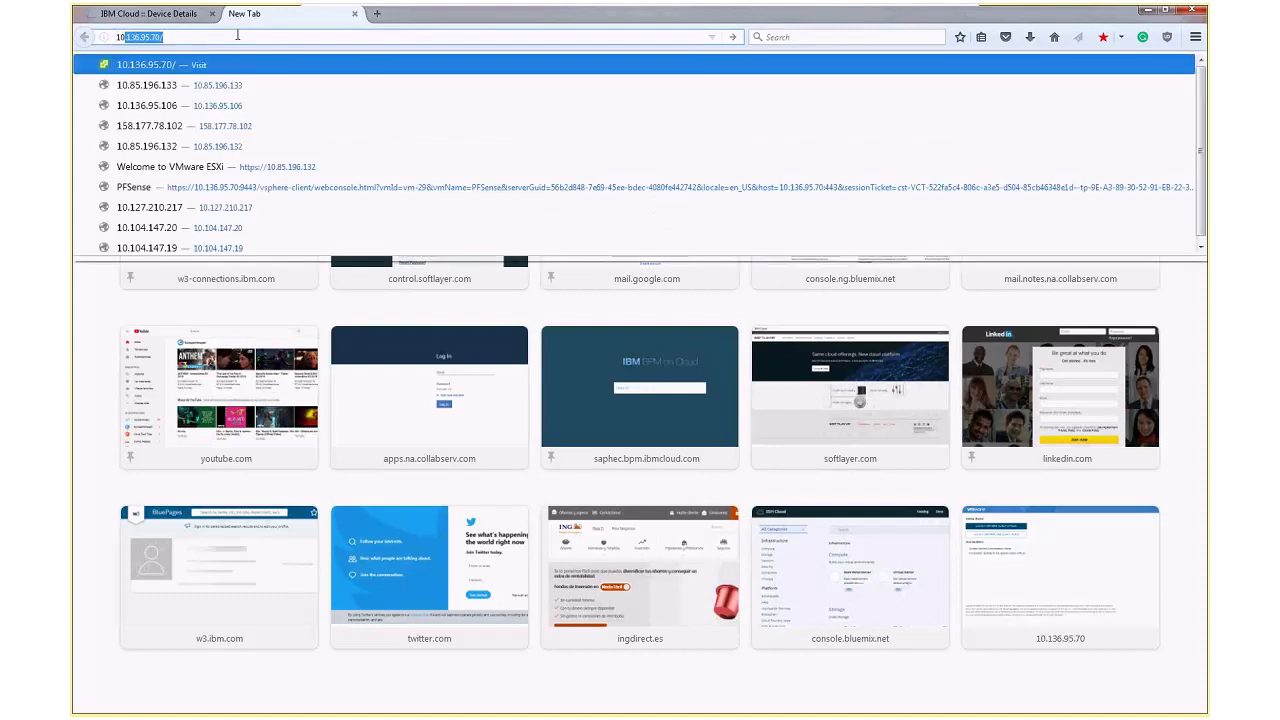
{"action": "type", "text": ".1"}
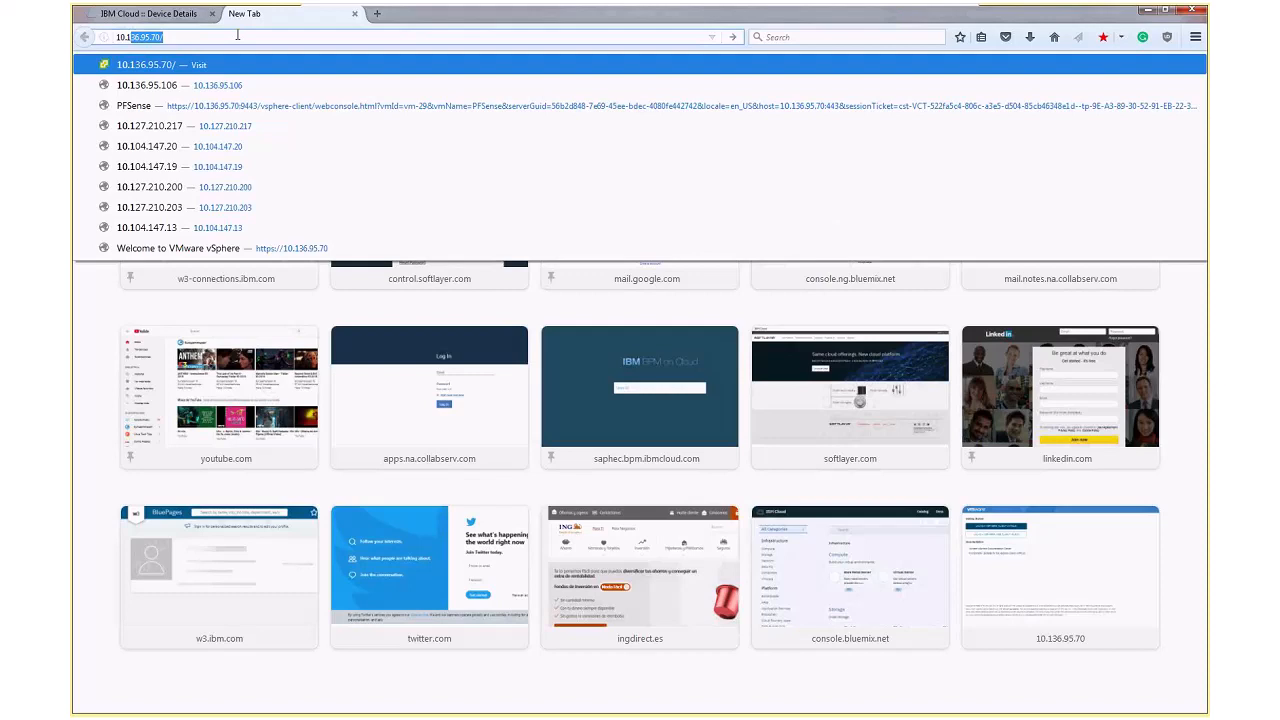
{"action": "key", "text": "Down"}
{"action": "key", "text": "Return"}
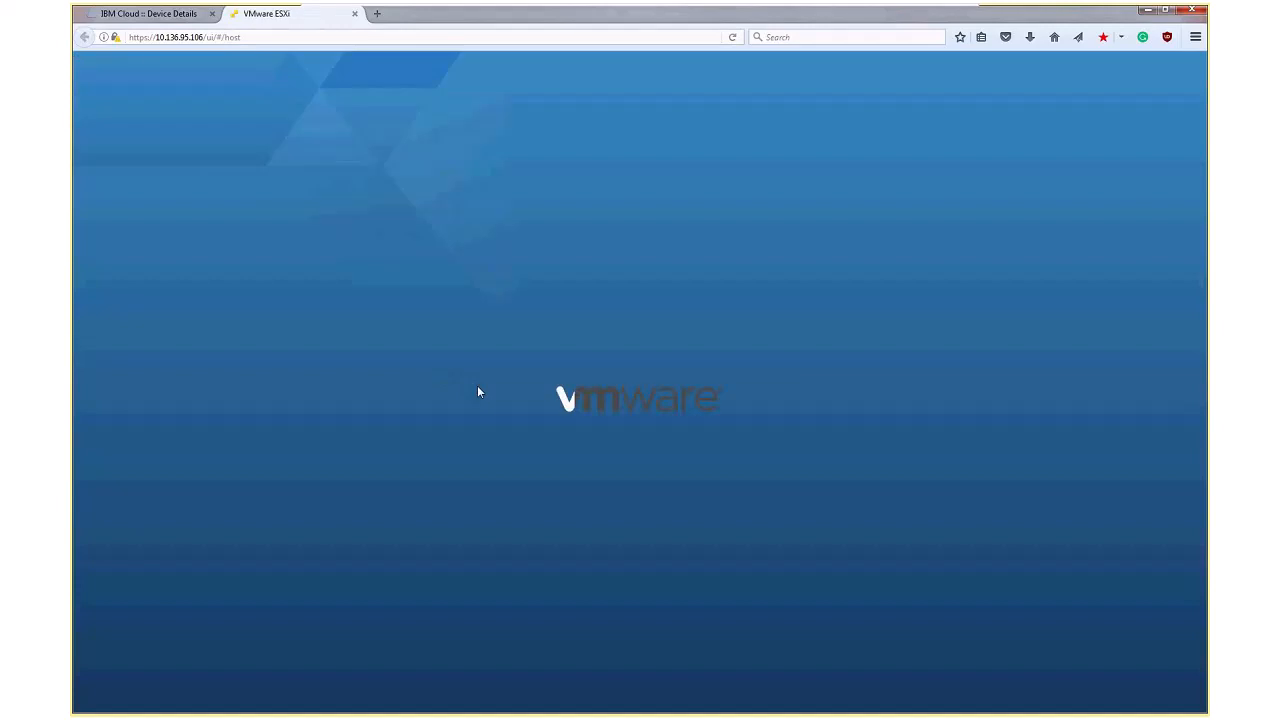
Log in to the ESXi host as ibmvmadmin and expand its virtual machine inventory
{"action": "left_click", "coordinate": [280, 344]}
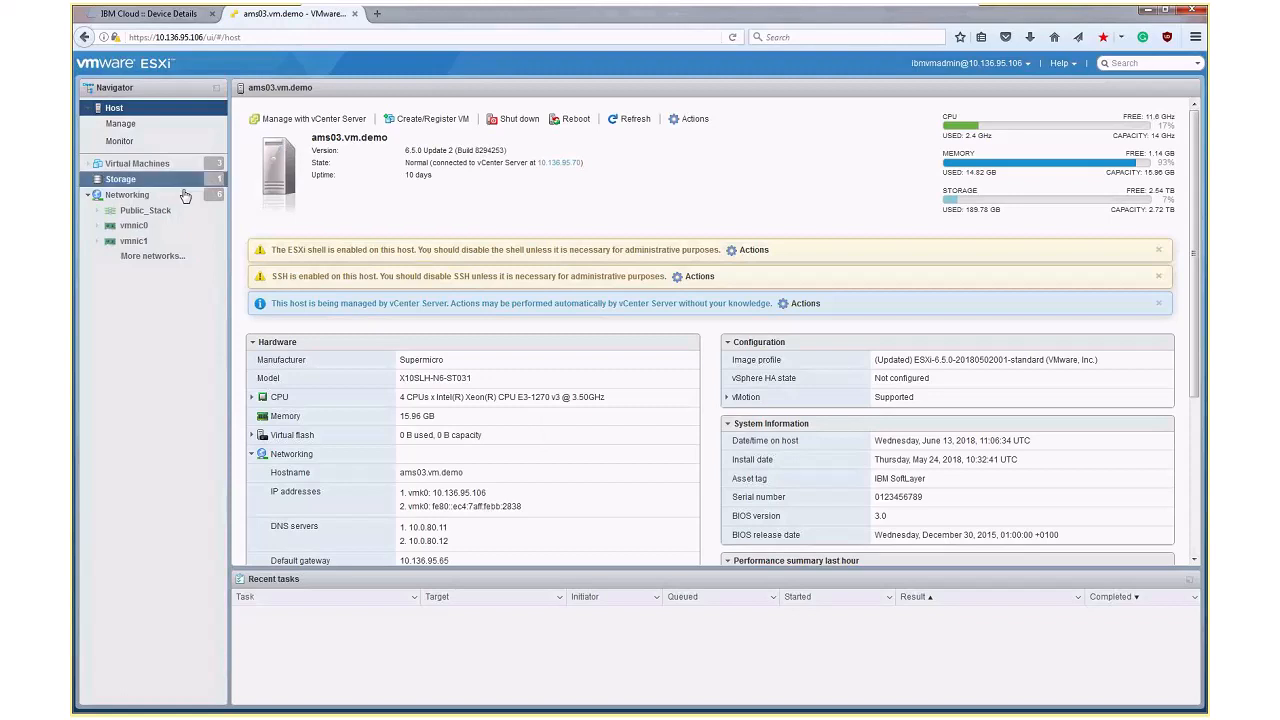
{"action": "left_click", "coordinate": [89, 166]}
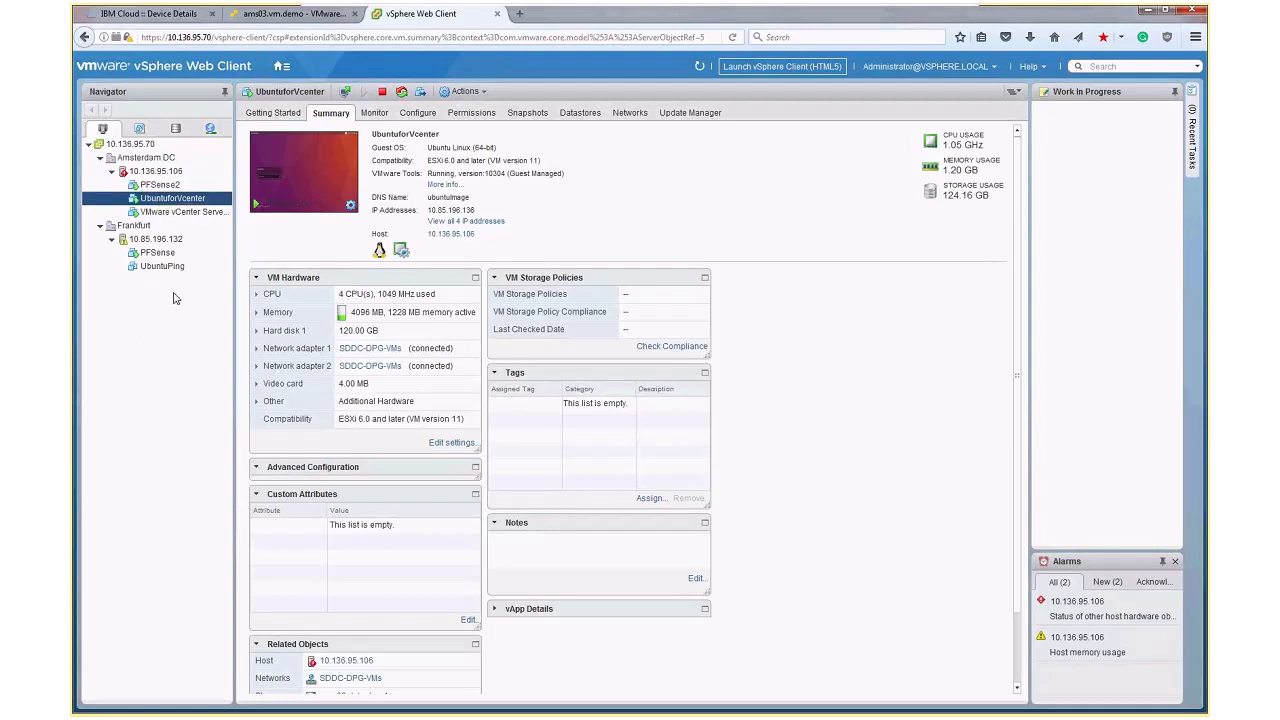
Create a new datacenter named IBM Cloud under the vCenter server 10.136.95.70
{"action": "left_click", "coordinate": [131, 145]}
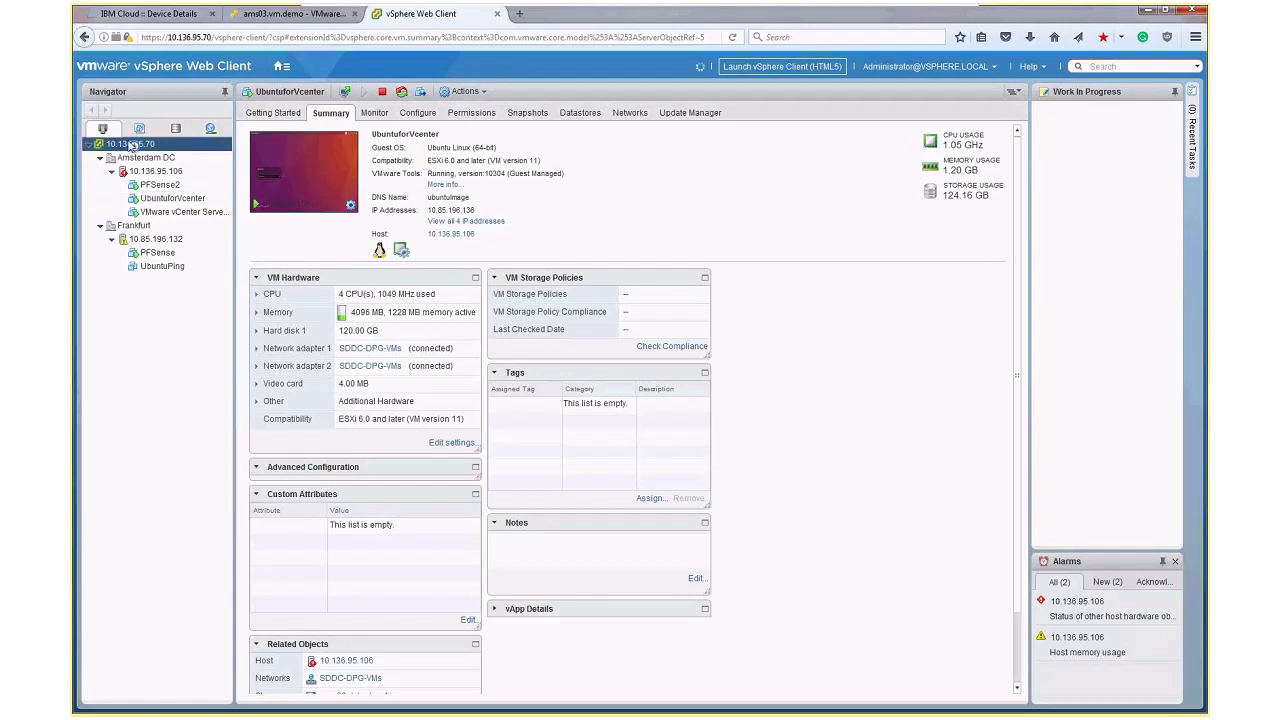
{"action": "right_click", "coordinate": [131, 145]}
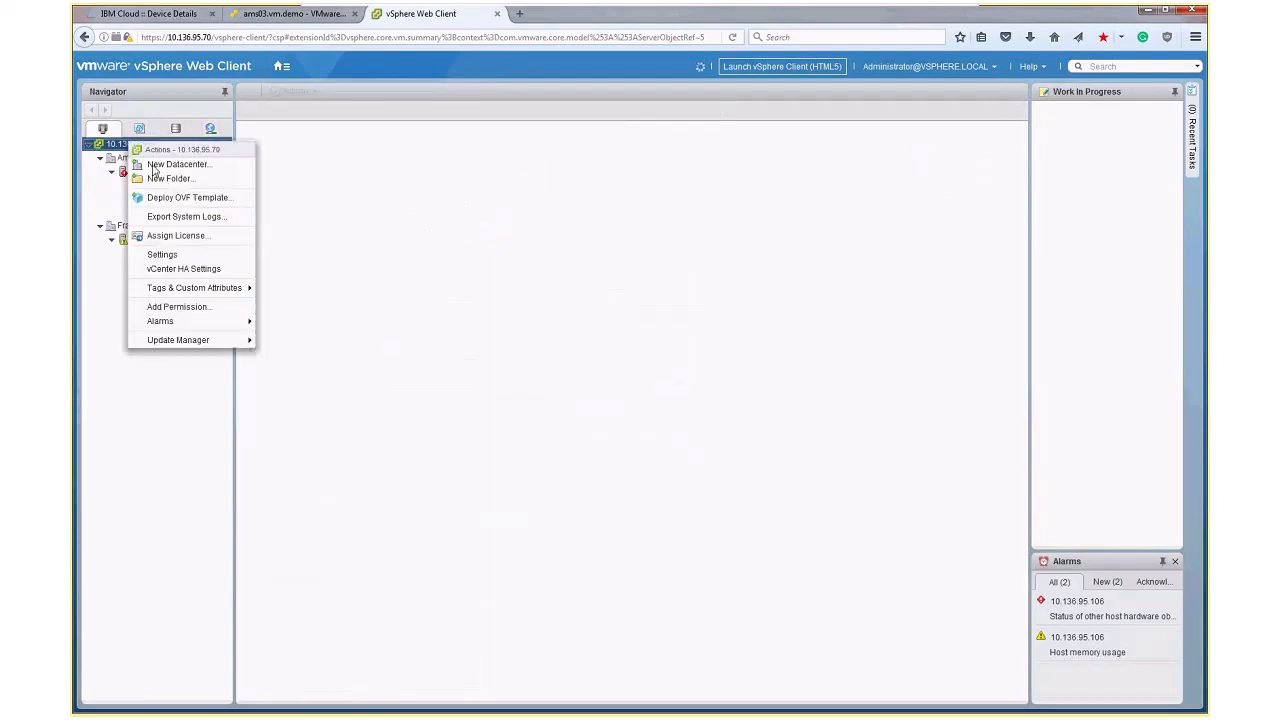
{"action": "left_click", "coordinate": [155, 165]}
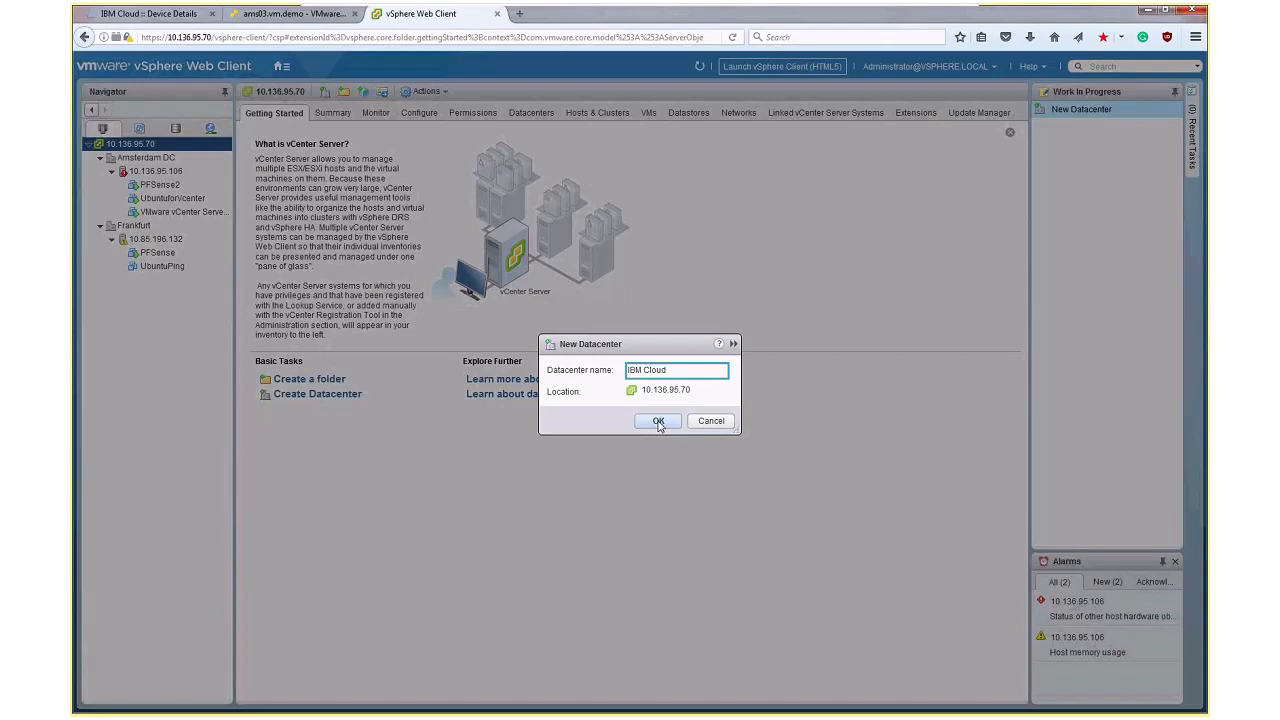
{"action": "left_click", "coordinate": [658, 421]}
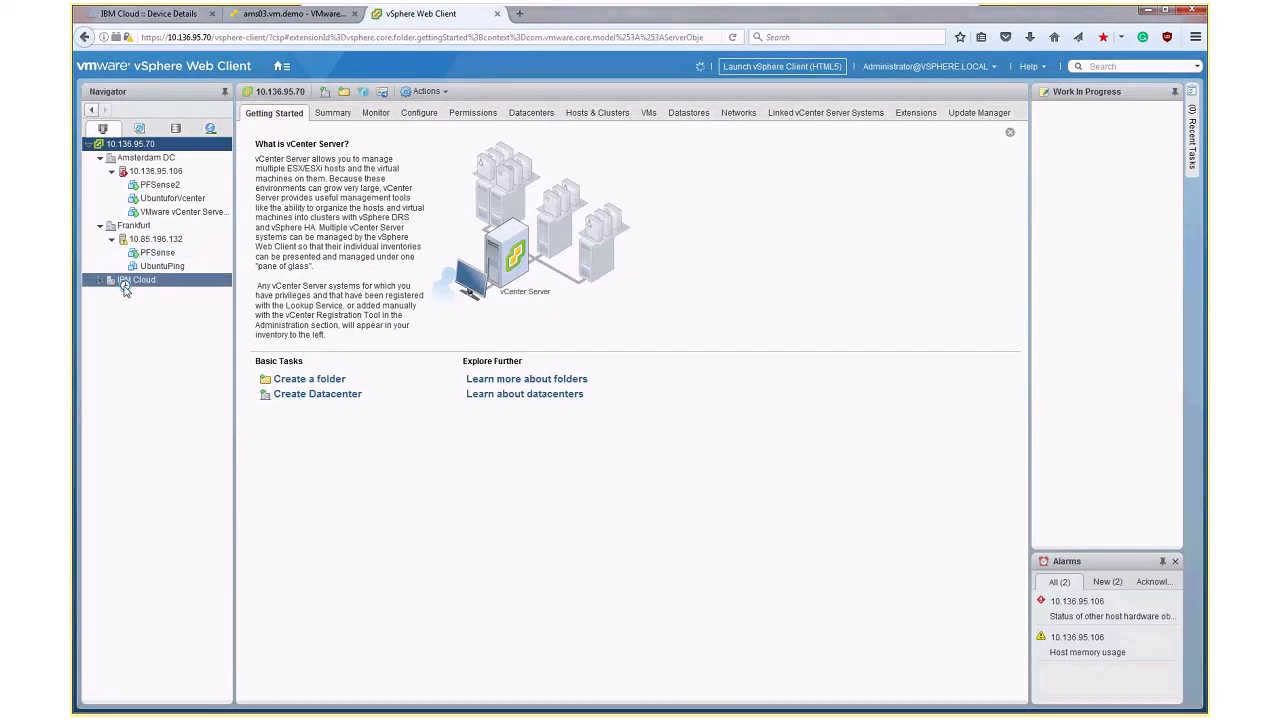
{"action": "right_click", "coordinate": [124, 288]}
{"action": "left_click", "coordinate": [157, 310]}
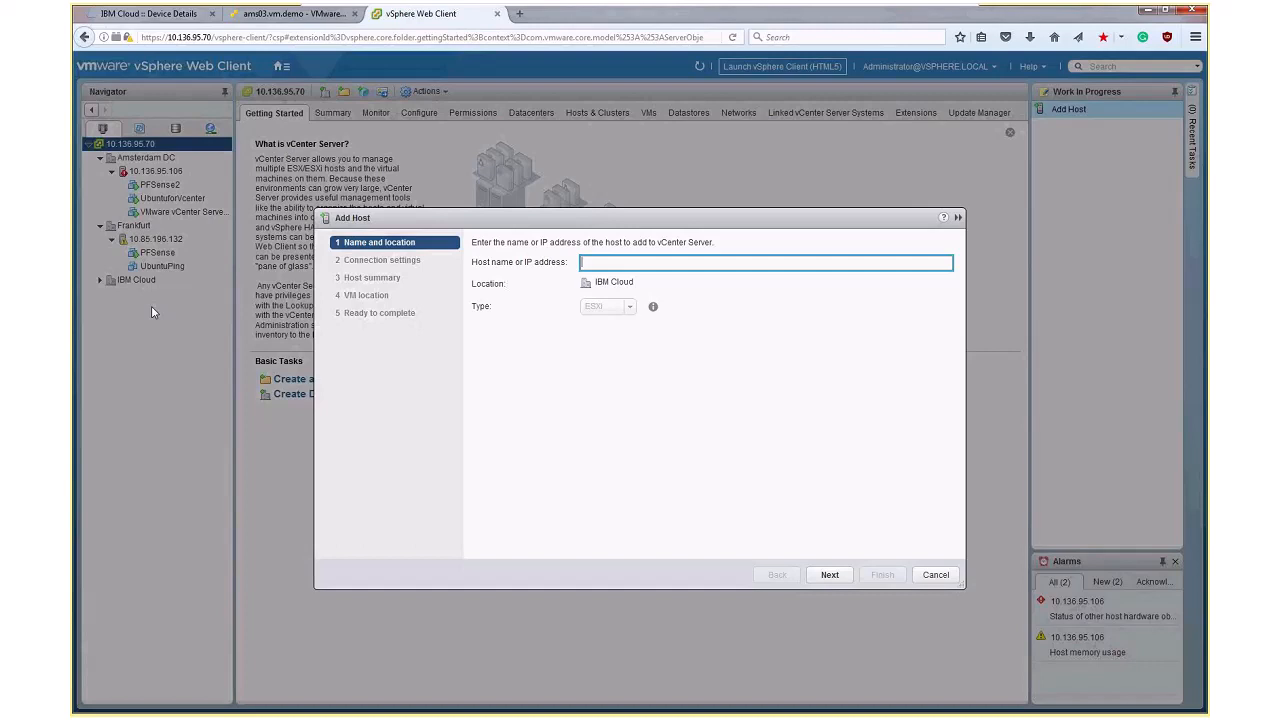
{"action": "left_click", "coordinate": [935, 575]}
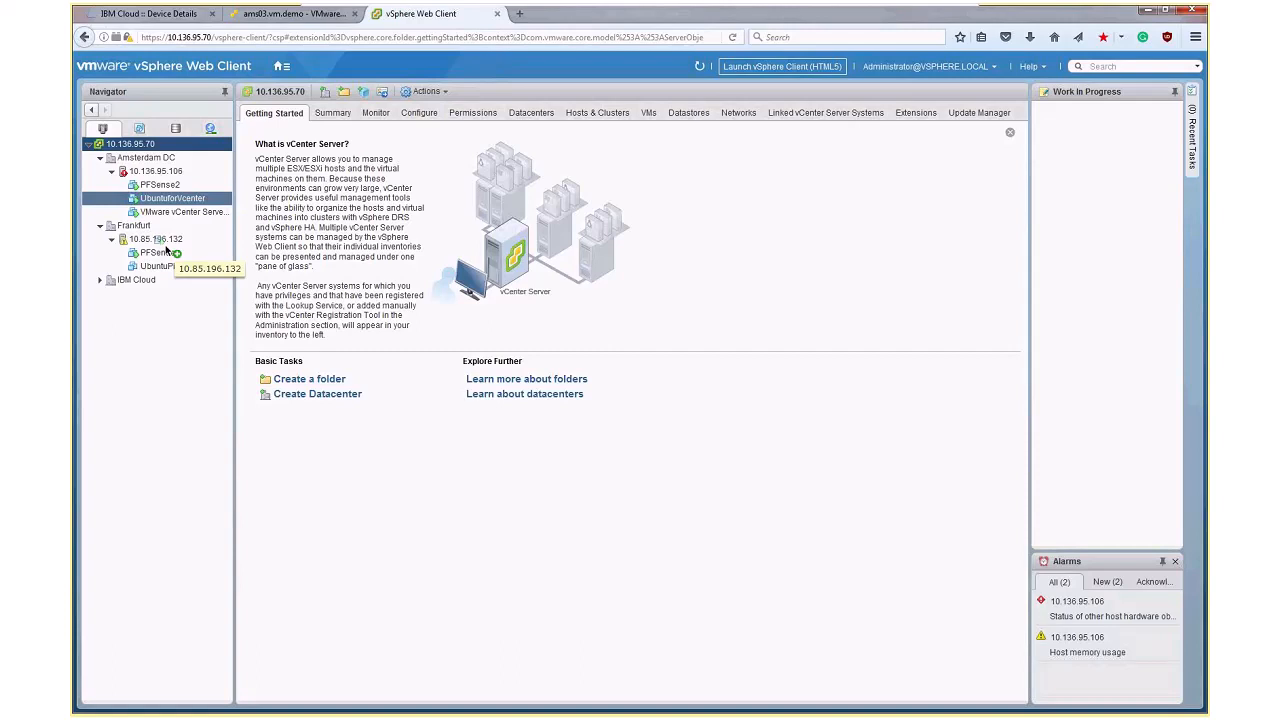
Start migrating the UbuntuforVcenter virtual machine to host 10.85.196.132, changing both compute resource and storage with storage selected first
{"action": "mouse_move", "coordinate": [167, 250]}
{"action": "left_mouse_down"}
{"action": "mouse_move", "coordinate": [173, 345]}
{"action": "mouse_move", "coordinate": [161, 296]}
{"action": "mouse_move", "coordinate": [176, 242]}
{"action": "left_mouse_up"}
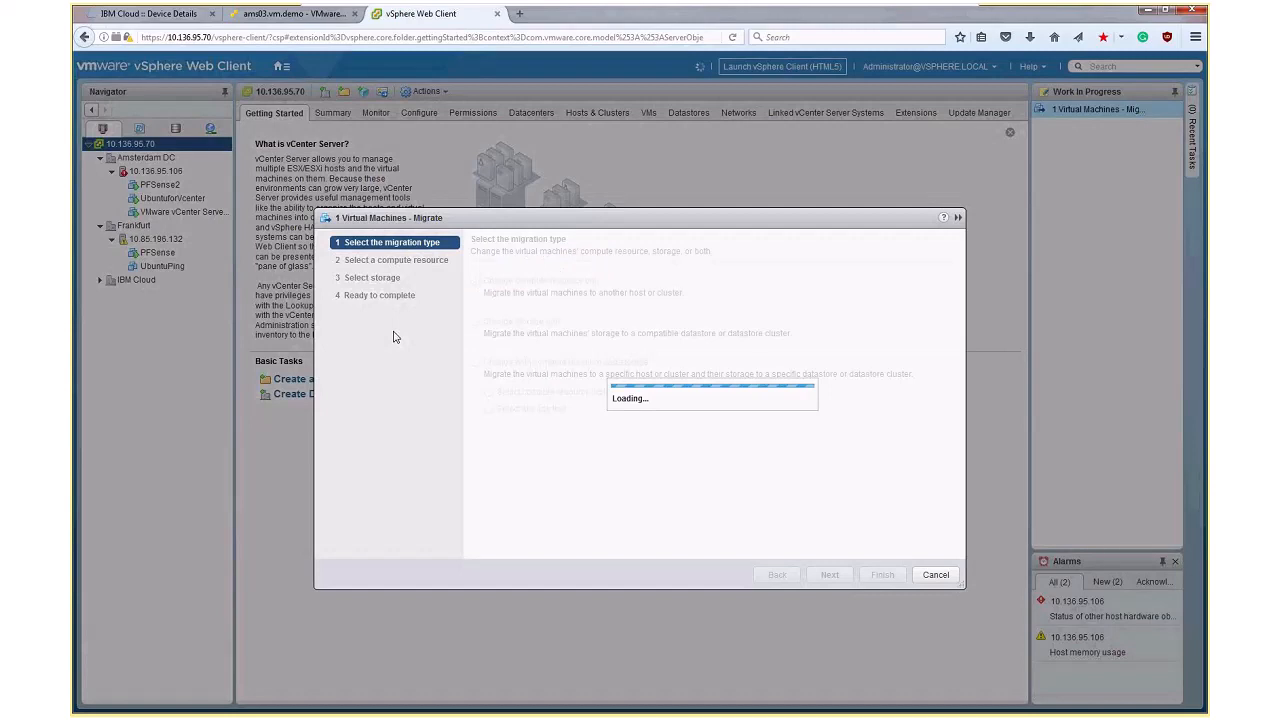
{"action": "left_click", "coordinate": [520, 411]}
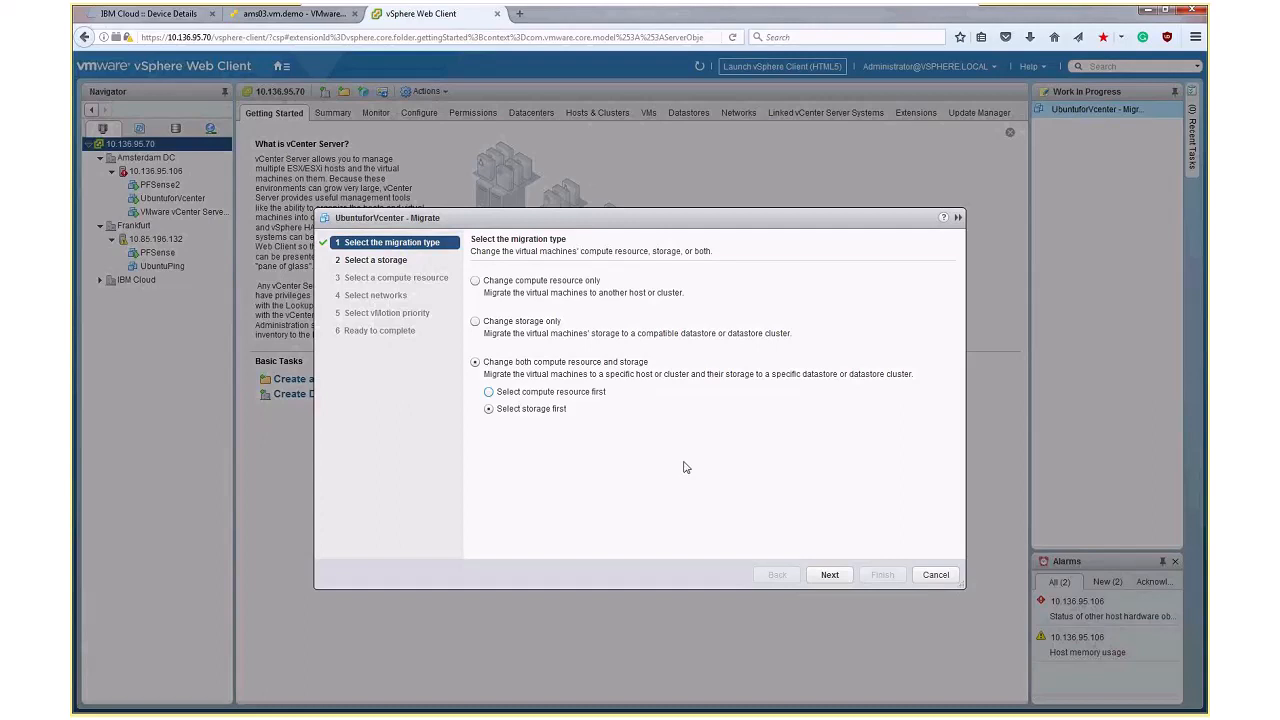
{"action": "left_click", "coordinate": [829, 575]}
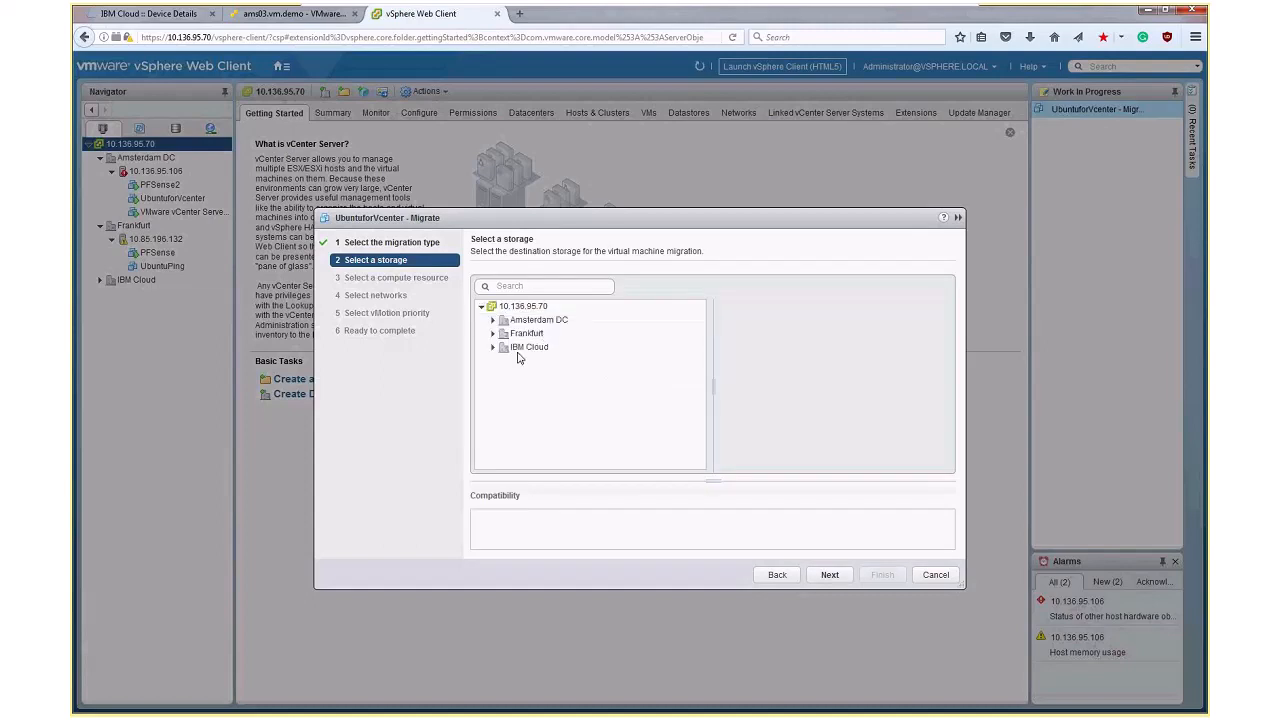
Choose fra02.datastore1 in the Frankfurt datacenter as the migration's destination storage
{"action": "left_click", "coordinate": [498, 334]}
{"action": "left_click", "coordinate": [493, 334]}
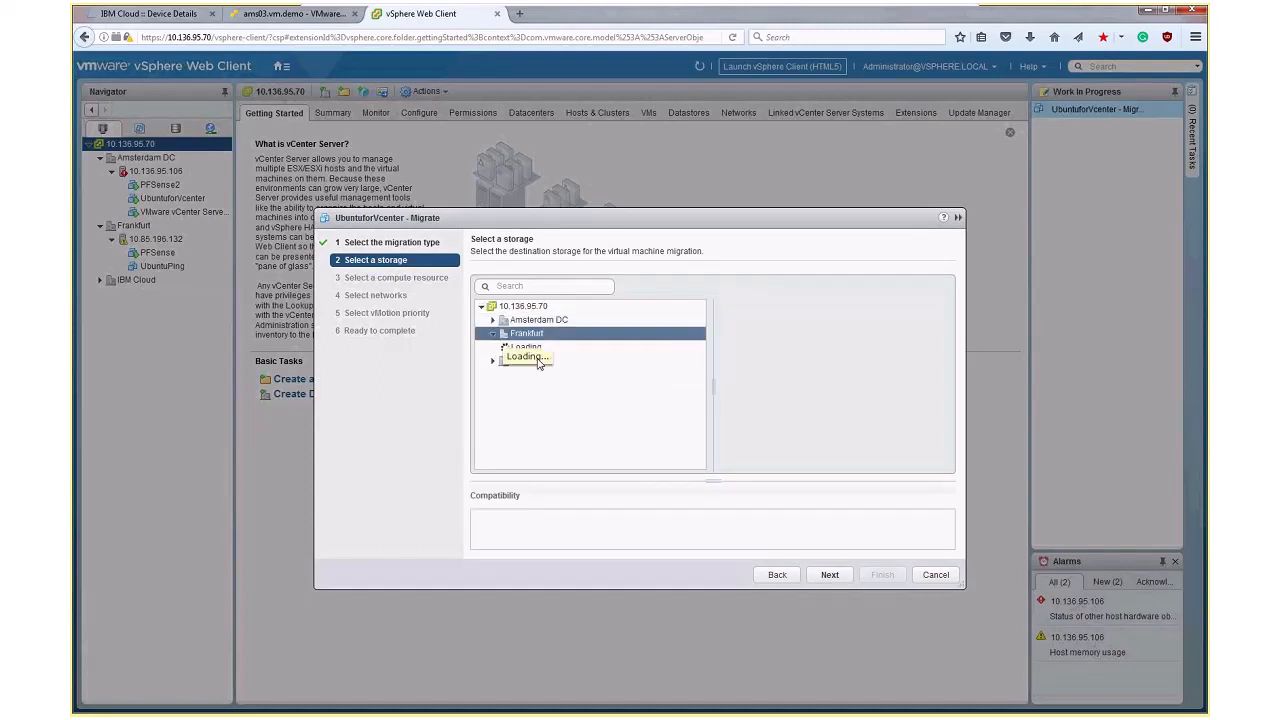
{"action": "left_click", "coordinate": [538, 347]}
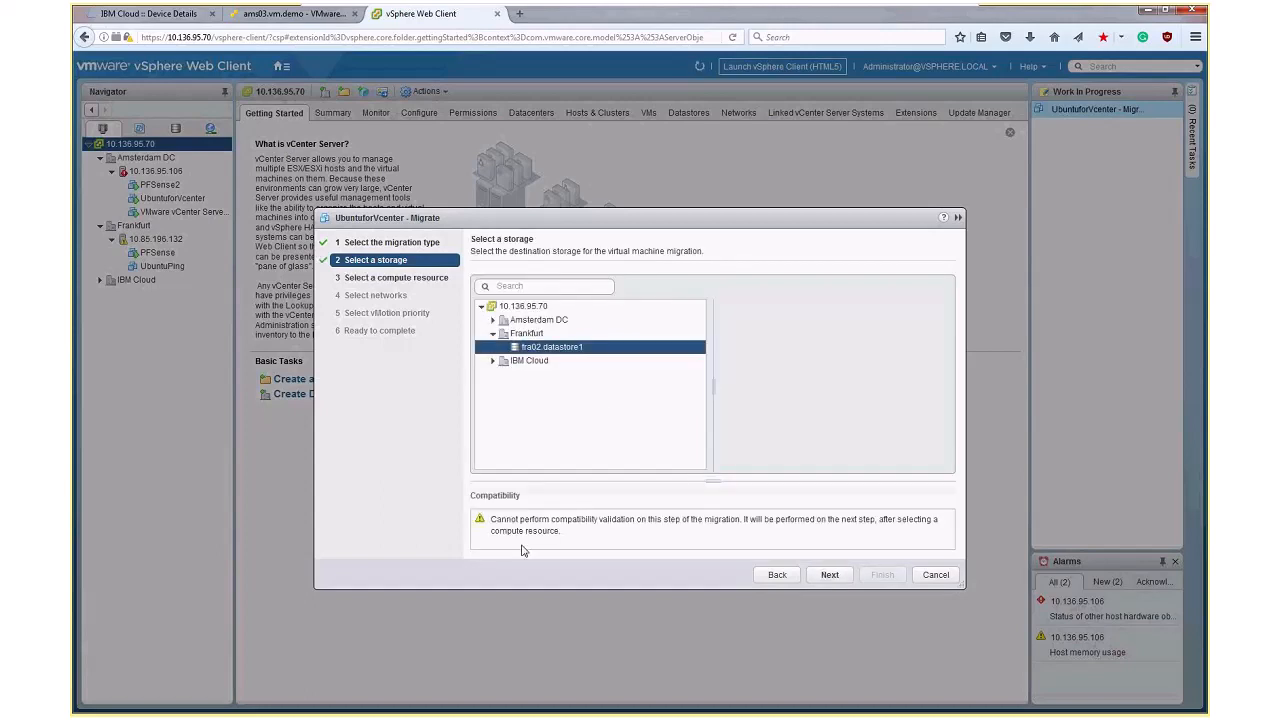
{"action": "left_click", "coordinate": [817, 582]}
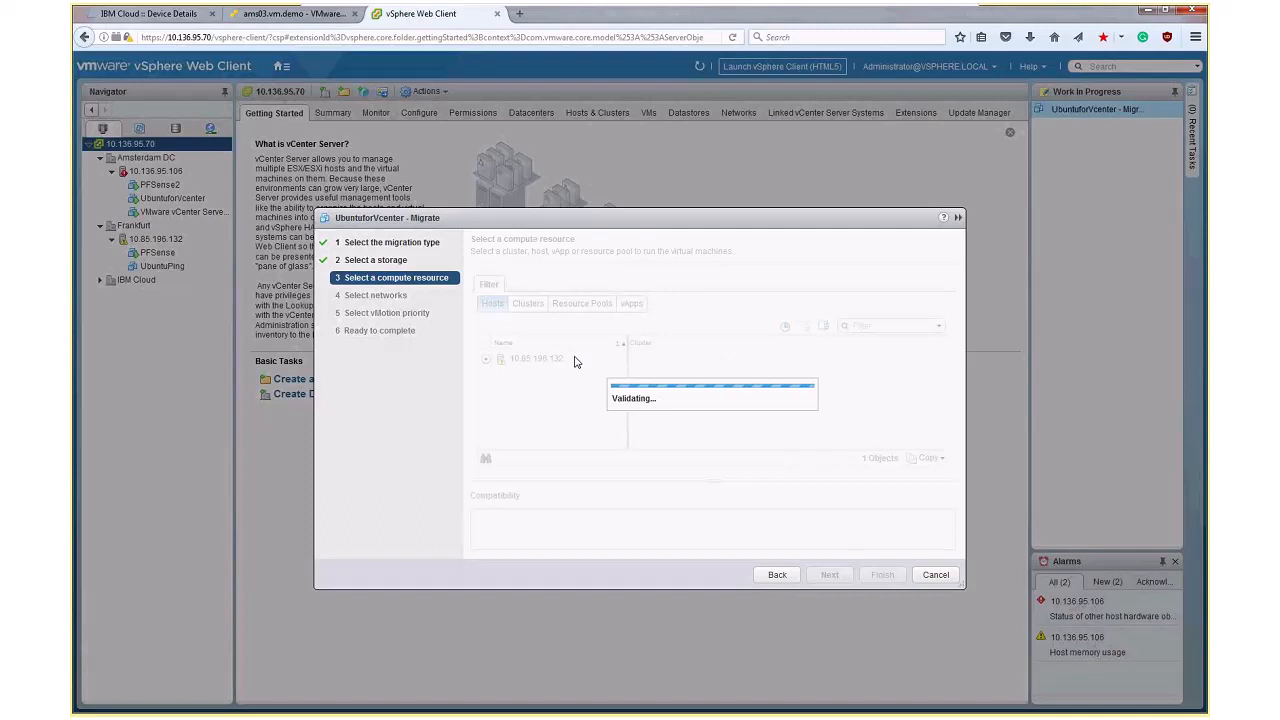
Run the migration to host 10.85.196.132 on network SDDC-DPG-Vms with high vMotion priority, and open the relocation task's details
{"action": "left_click", "coordinate": [828, 575]}
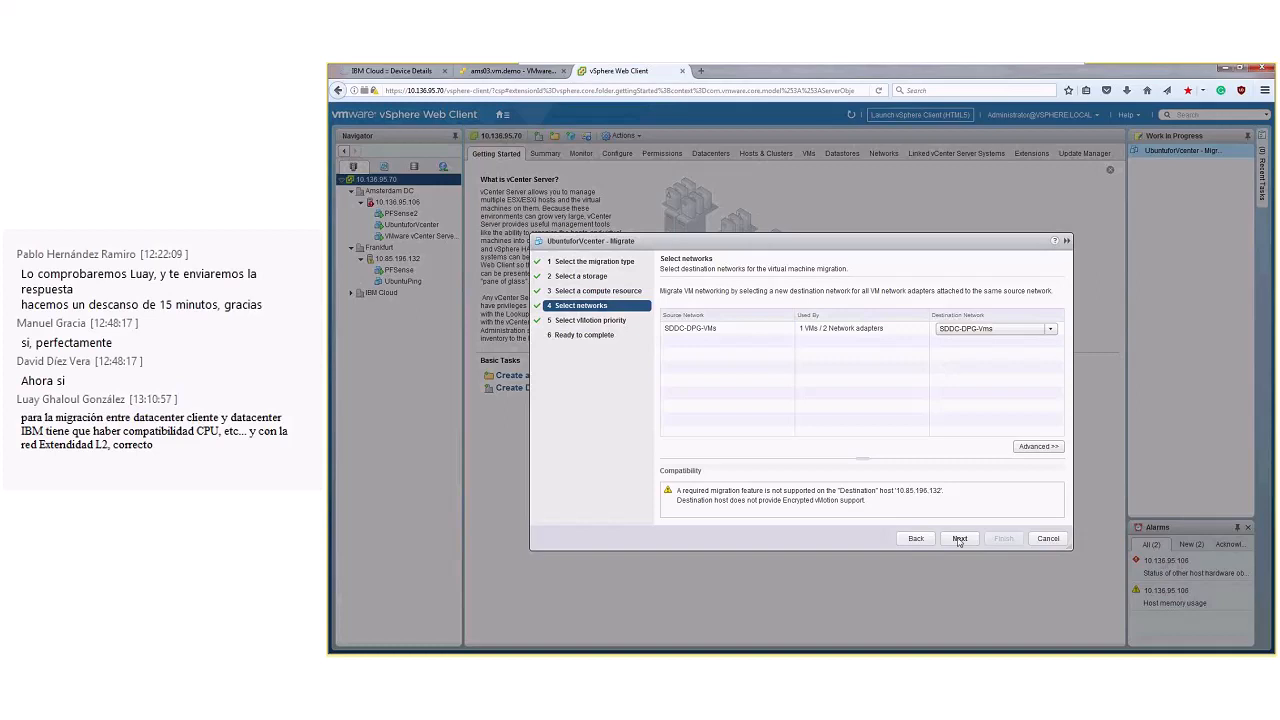
{"action": "left_click", "coordinate": [828, 575]}
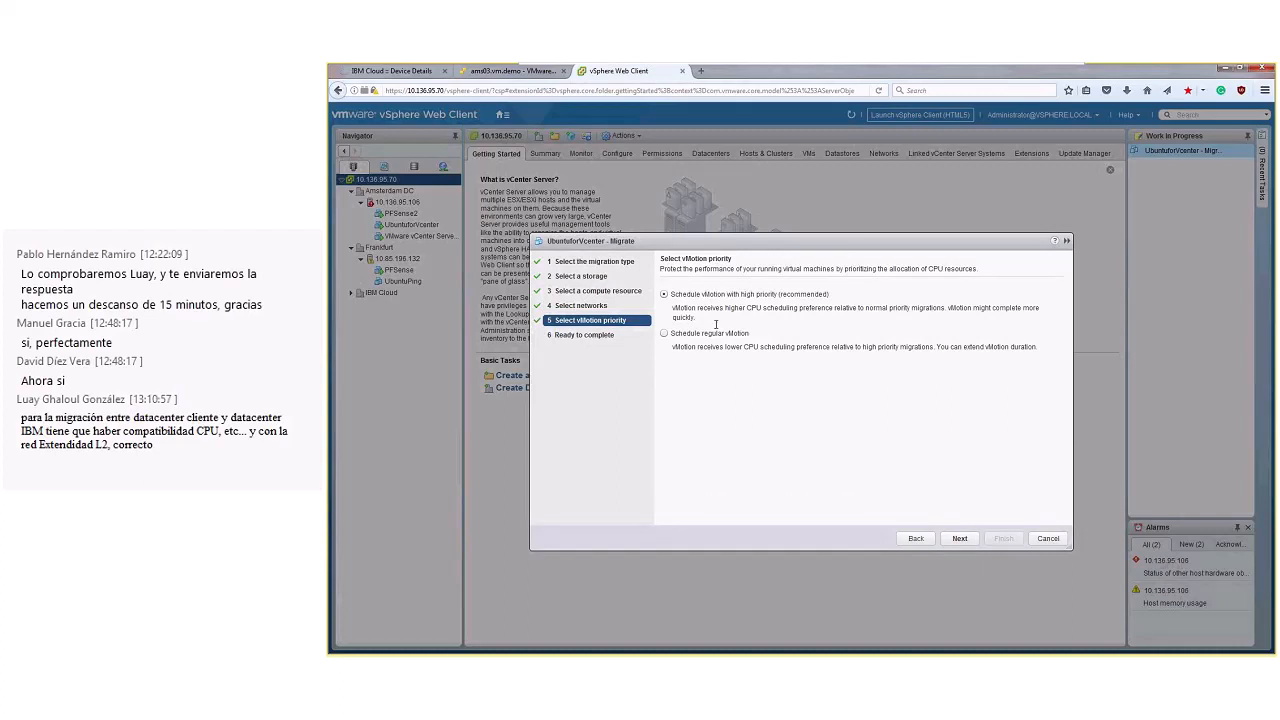
{"action": "left_click", "coordinate": [957, 539]}
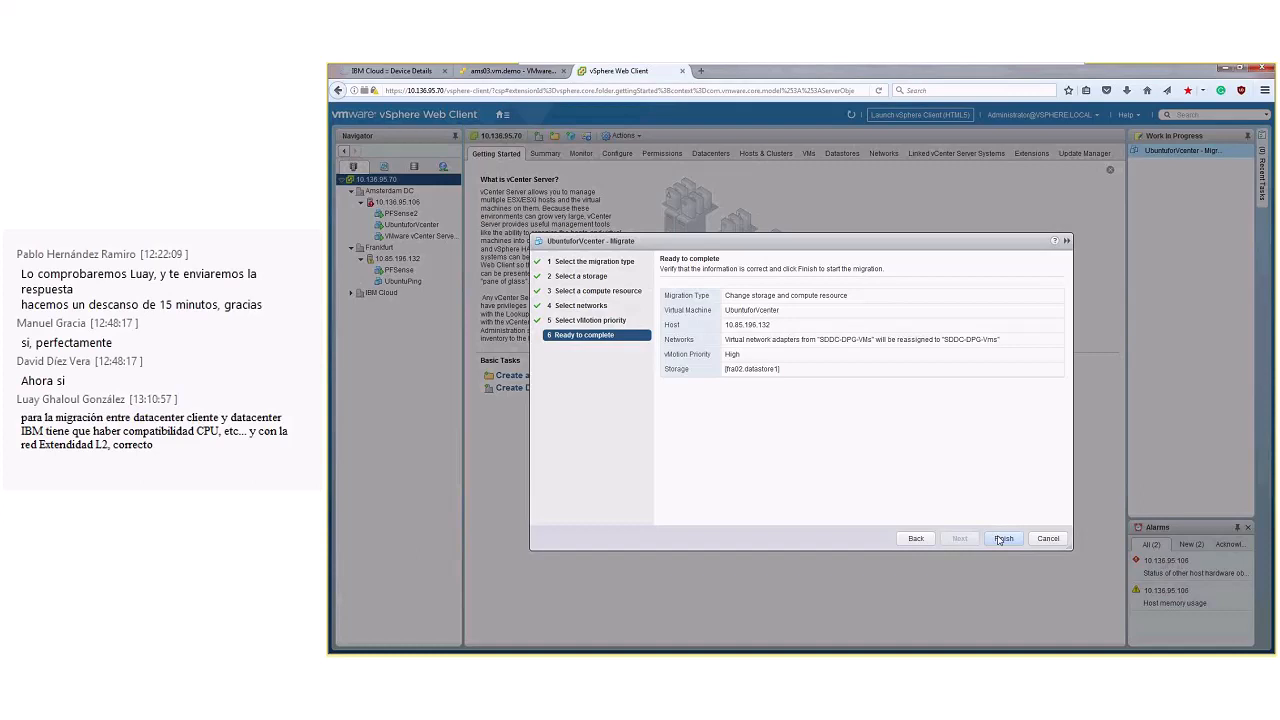
{"action": "left_click", "coordinate": [1001, 539]}
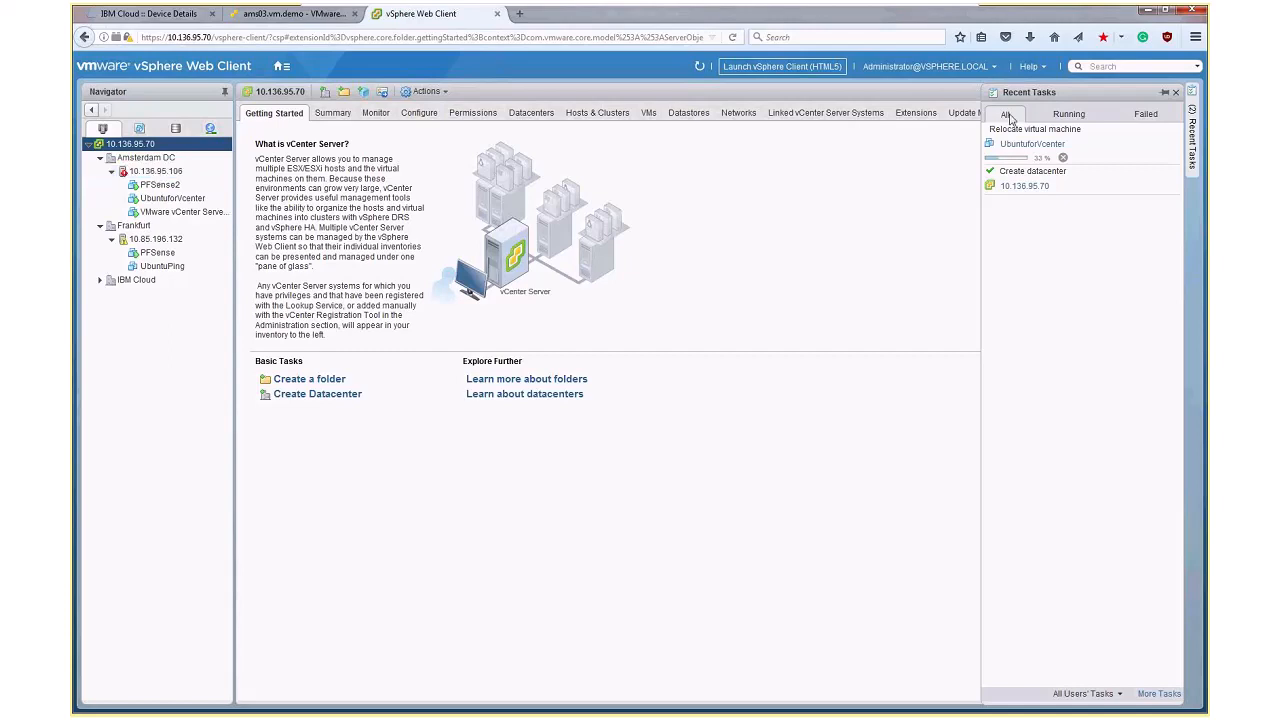
{"action": "left_click", "coordinate": [1116, 160]}
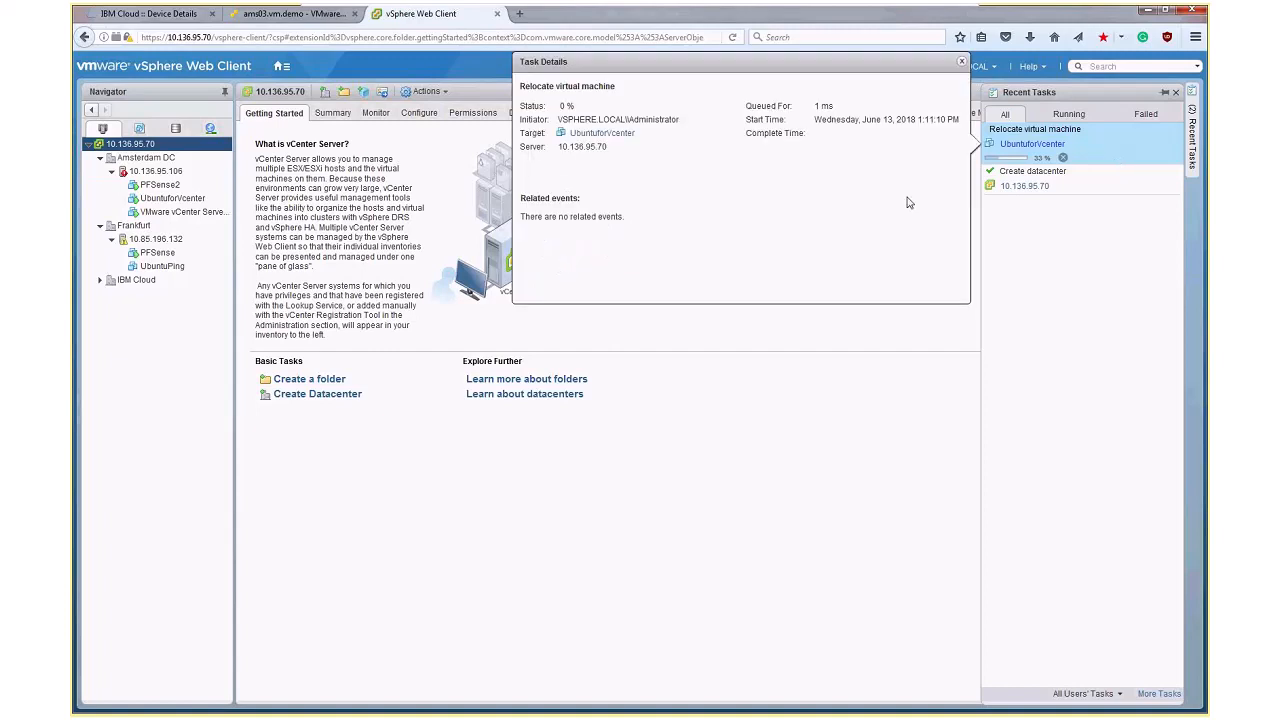
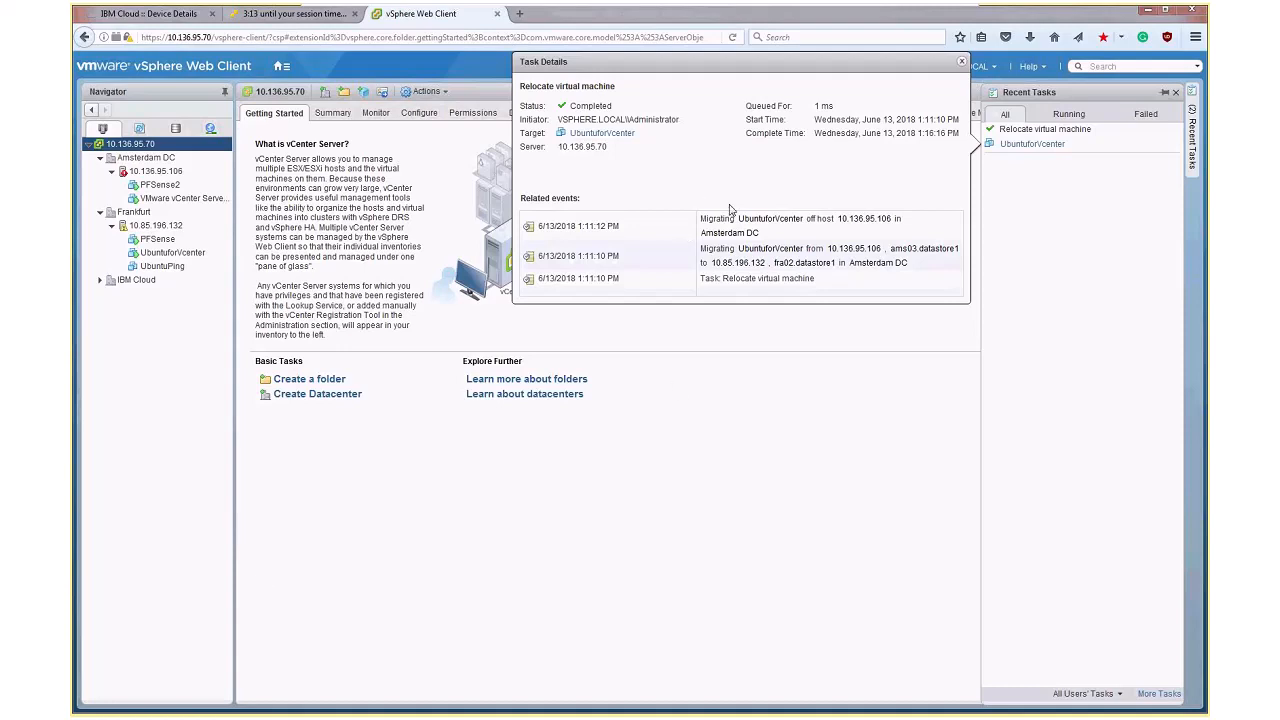
Dismiss the relocation task's details and switch to the PowerPoint presentation to show slide 44, "Arquitectura de la solución"
{"action": "left_click", "coordinate": [623, 490]}
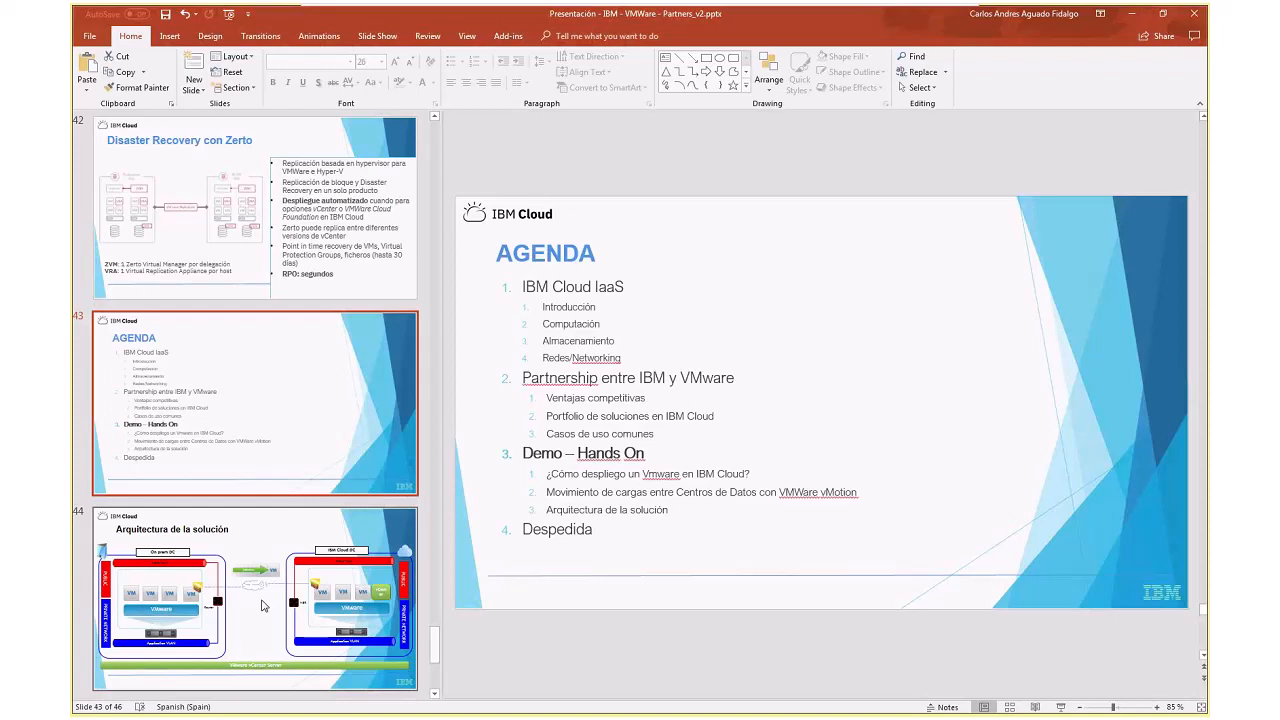
{"action": "left_click", "coordinate": [263, 605]}
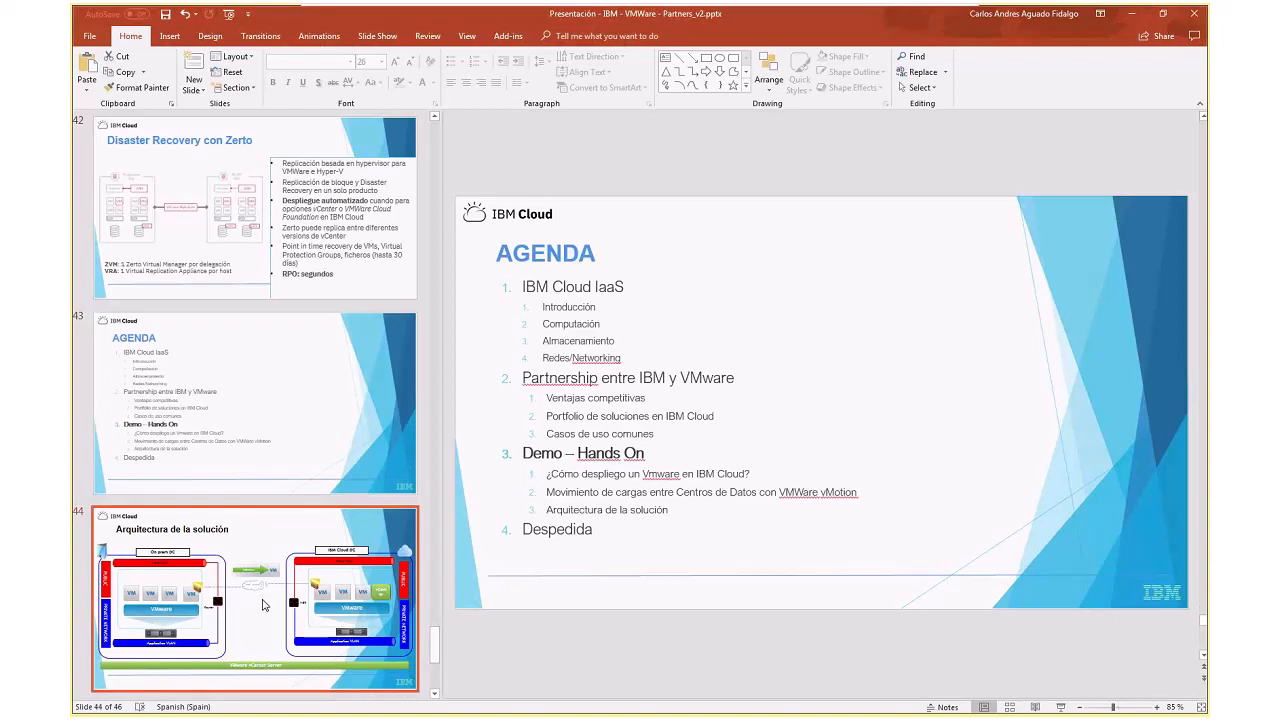